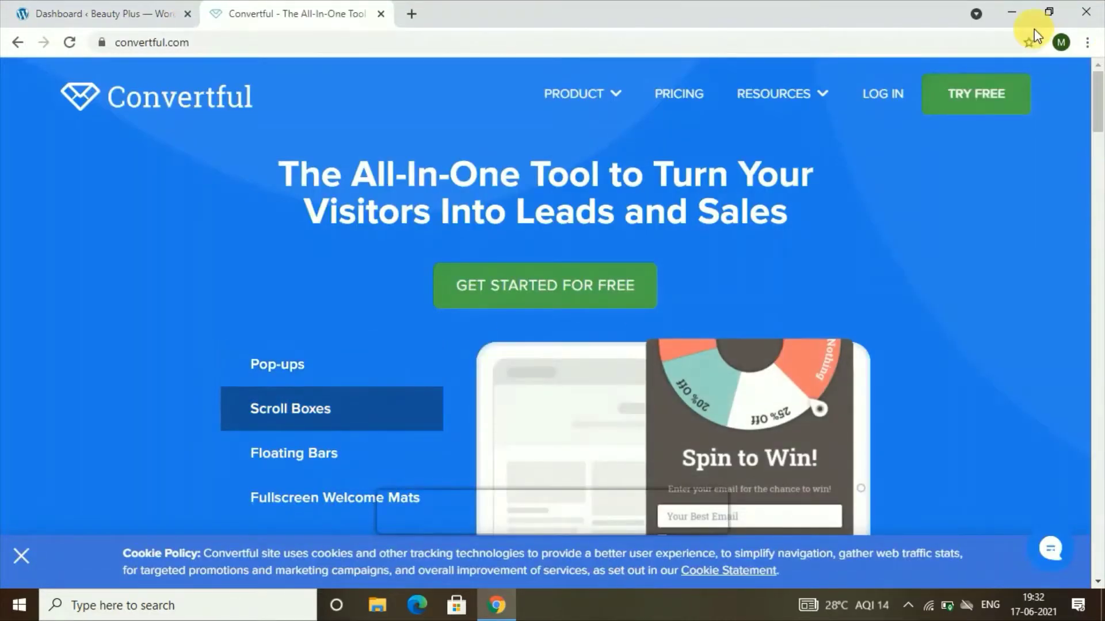
- Review the Convertful pricing plans and get started with the Free plan
{"action": "left_click", "coordinate": [974, 93]}
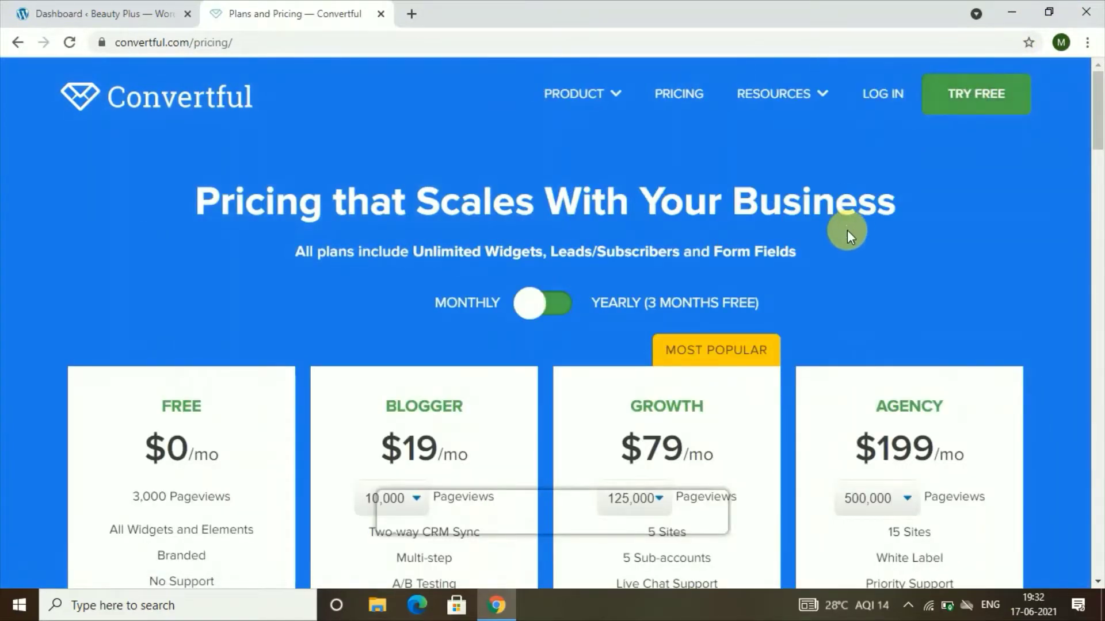
{"action": "scroll", "coordinate": [847, 230], "scroll_direction": "down", "scroll_amount": 3}
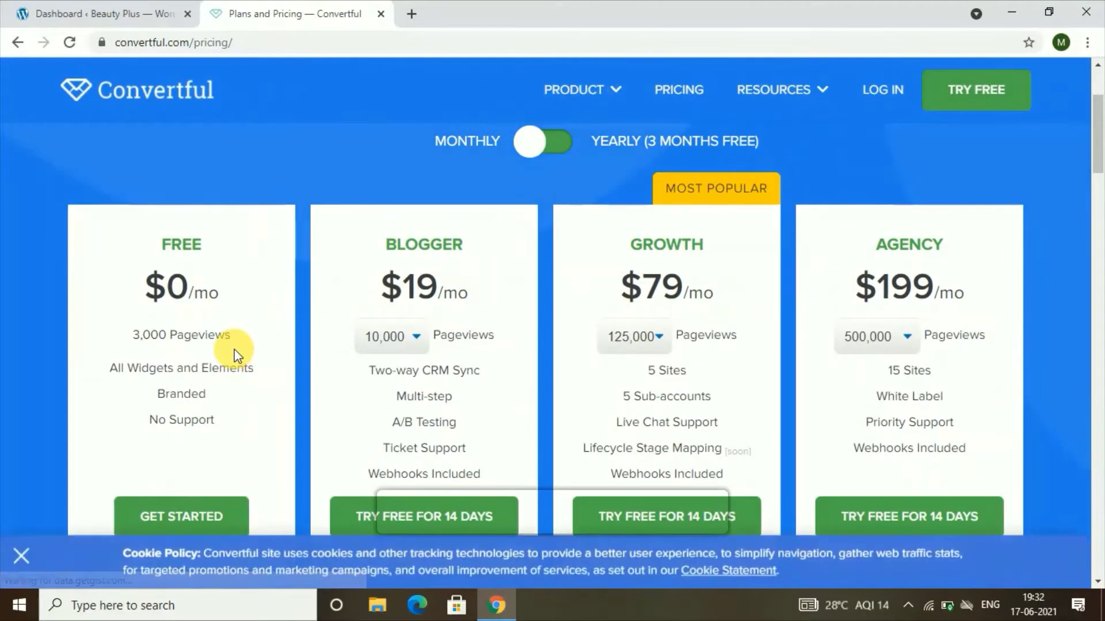
{"action": "scroll", "coordinate": [227, 391], "scroll_direction": "down", "scroll_amount": 3}
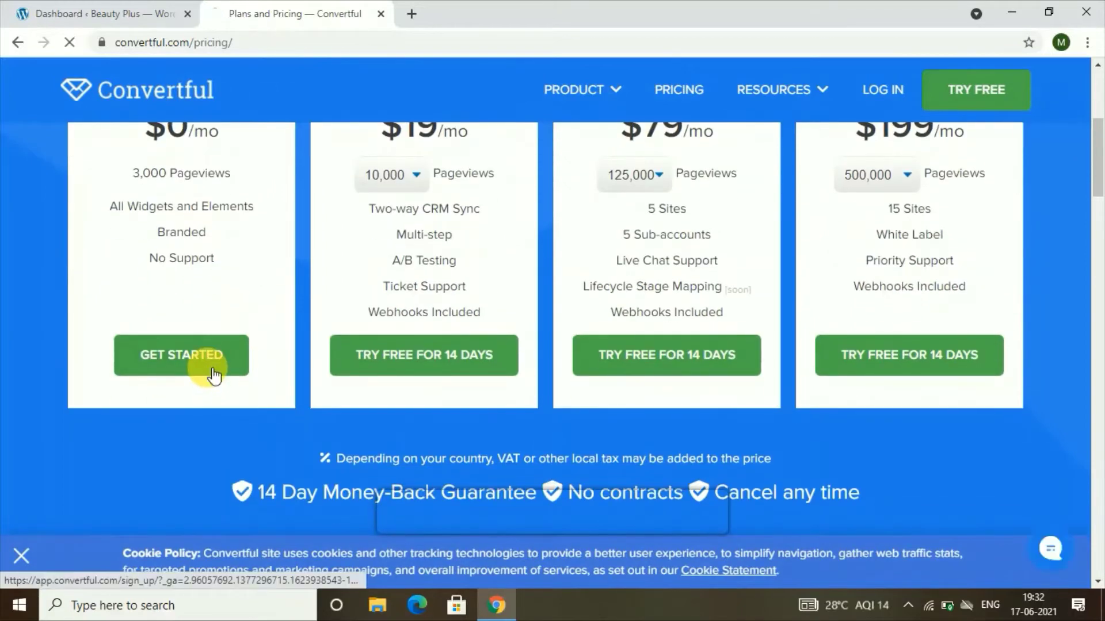
{"action": "left_click", "coordinate": [210, 371]}
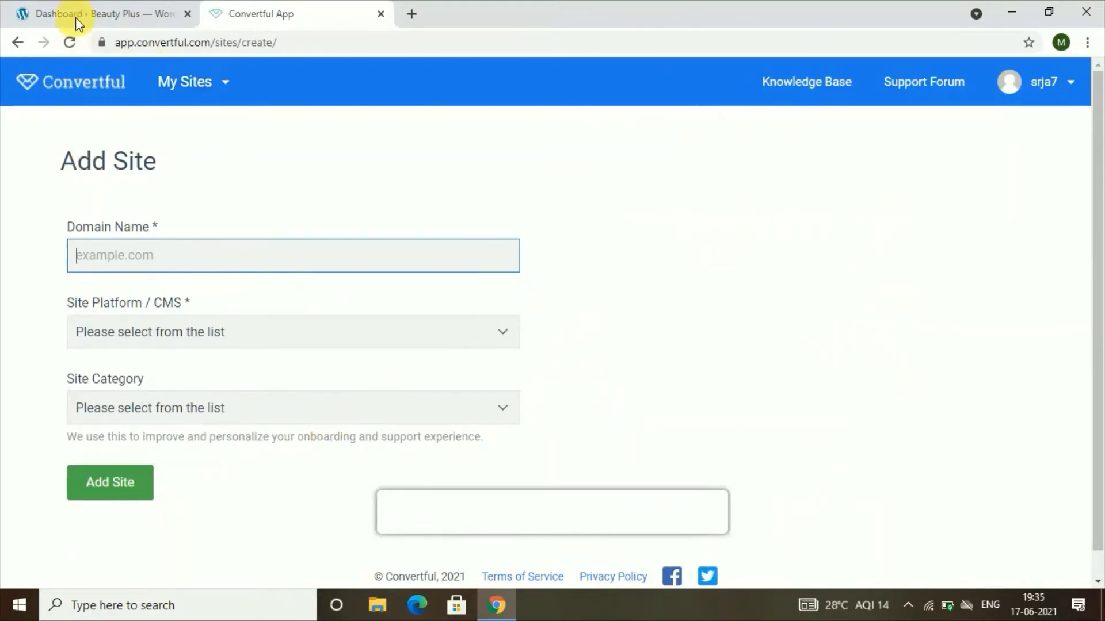
- Copy the beautyplus.unaux.com domain from the WordPress site's address and paste it as the new Convertful site's domain name
{"action": "left_click", "coordinate": [104, 16]}
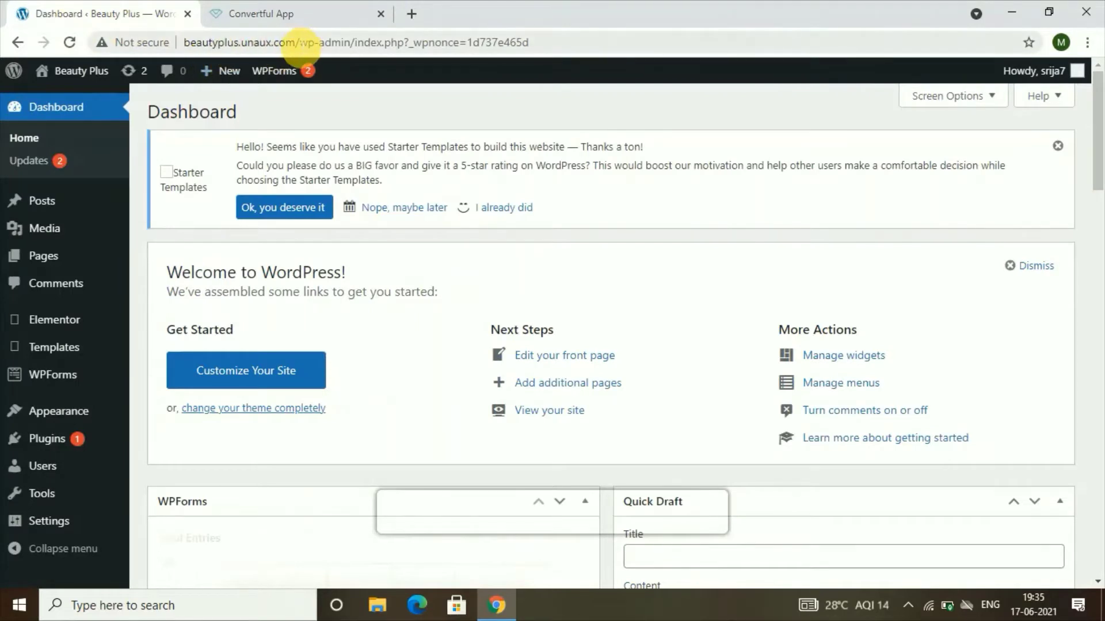
{"action": "left_click_drag", "start_coordinate": [296, 43], "coordinate": [165, 63]}
{"action": "right_click", "coordinate": [249, 36]}
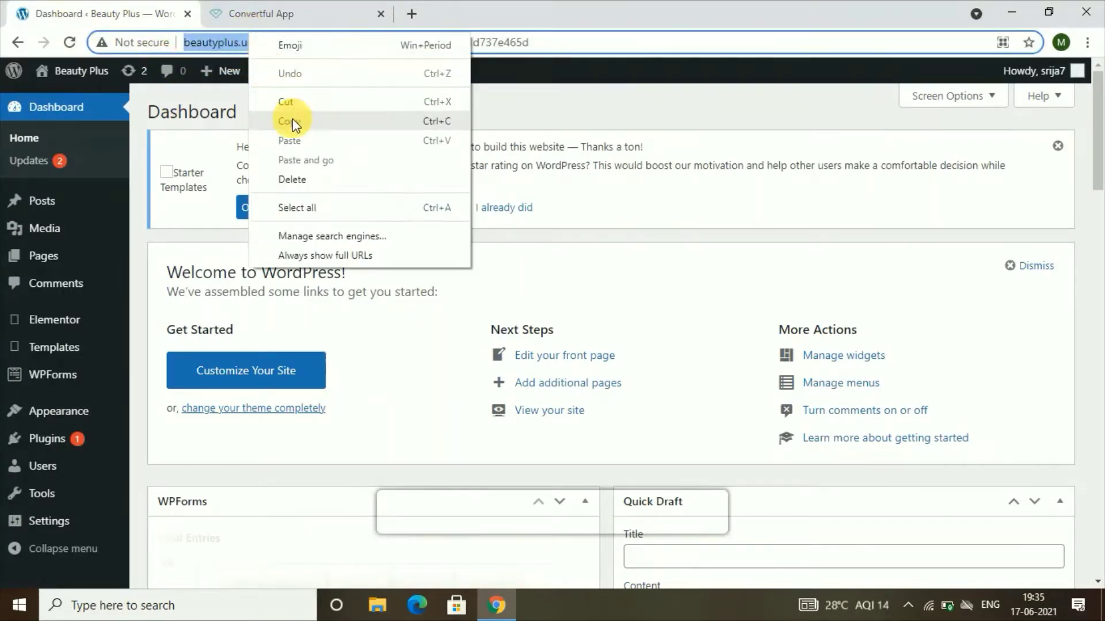
{"action": "left_click", "coordinate": [292, 120]}
{"action": "left_click", "coordinate": [249, 17]}
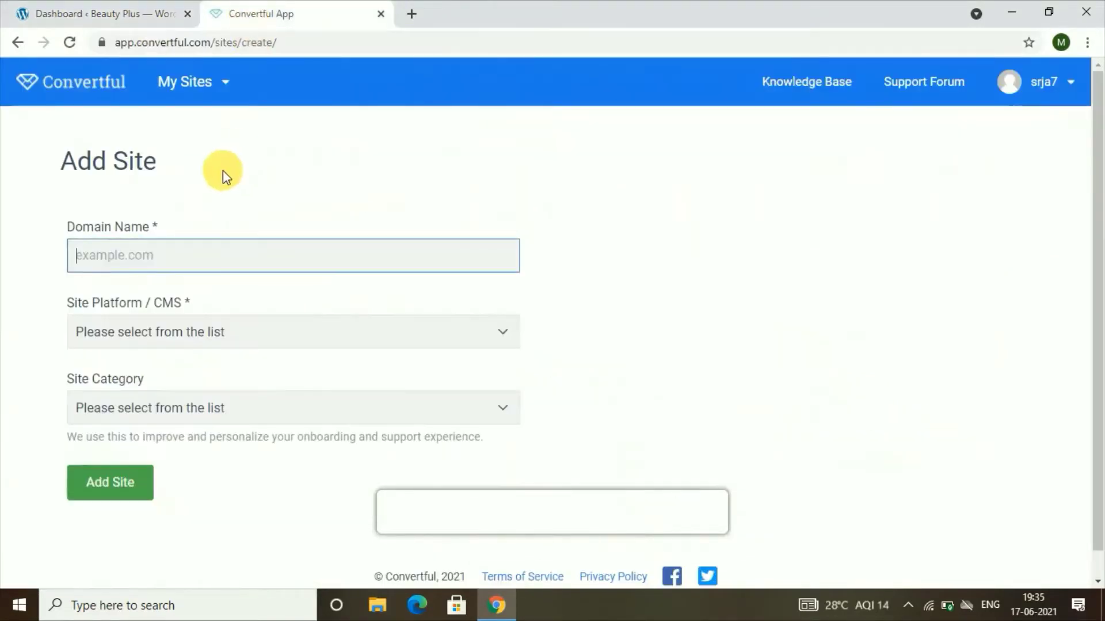
{"action": "right_click", "coordinate": [190, 247]}
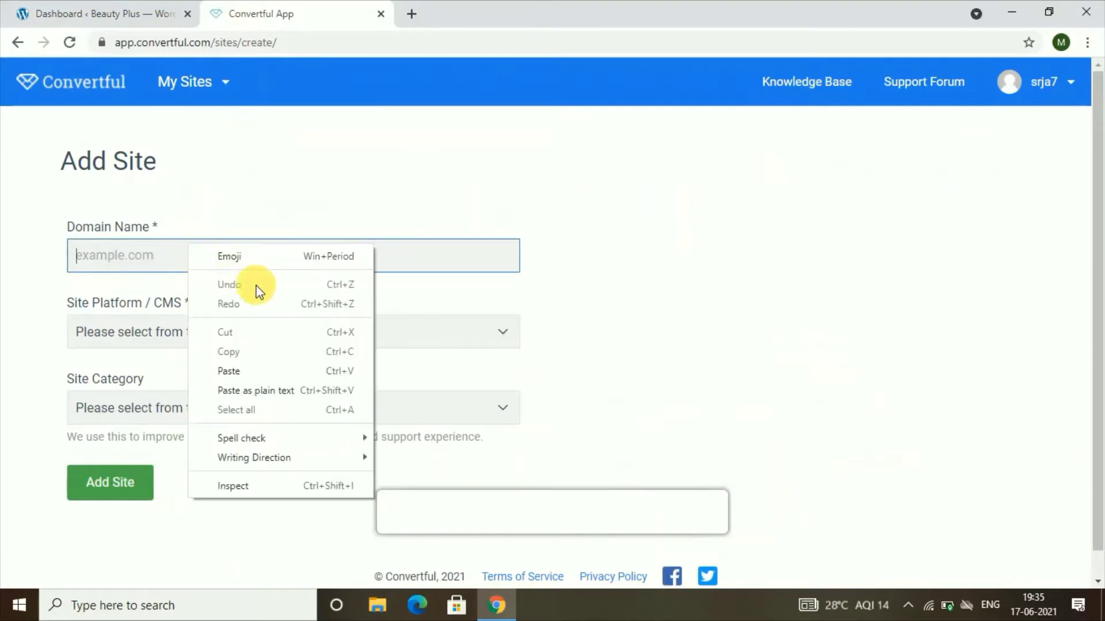
{"action": "left_click", "coordinate": [266, 389]}
- Set the site platform to WordPress and the category to Blog / Magazine / Media, and add the site
{"action": "left_click", "coordinate": [237, 339]}
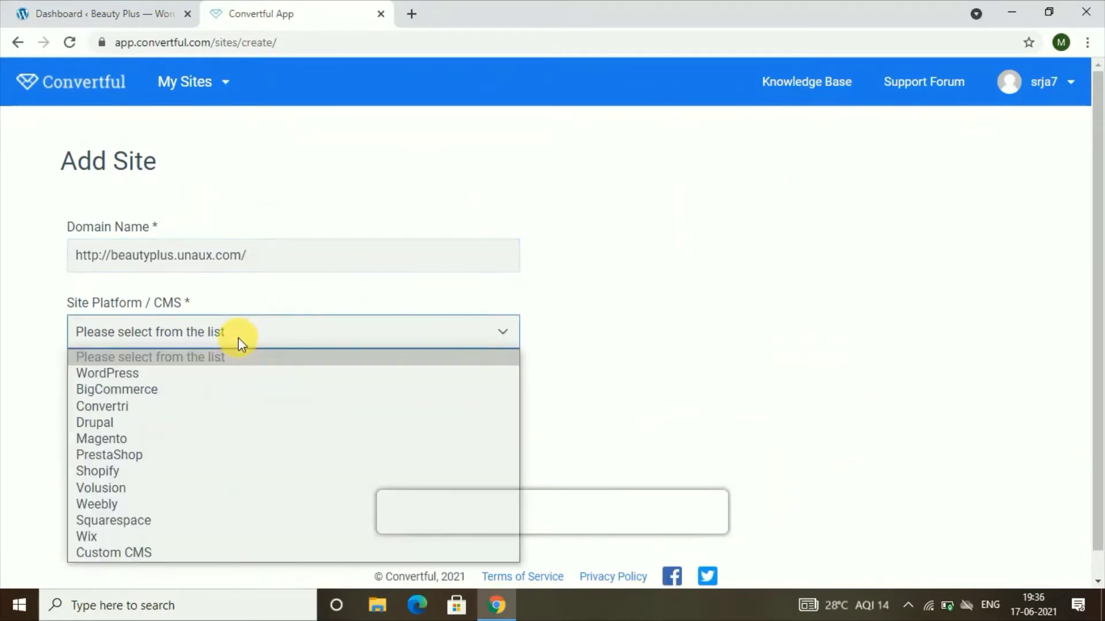
{"action": "left_click", "coordinate": [236, 371]}
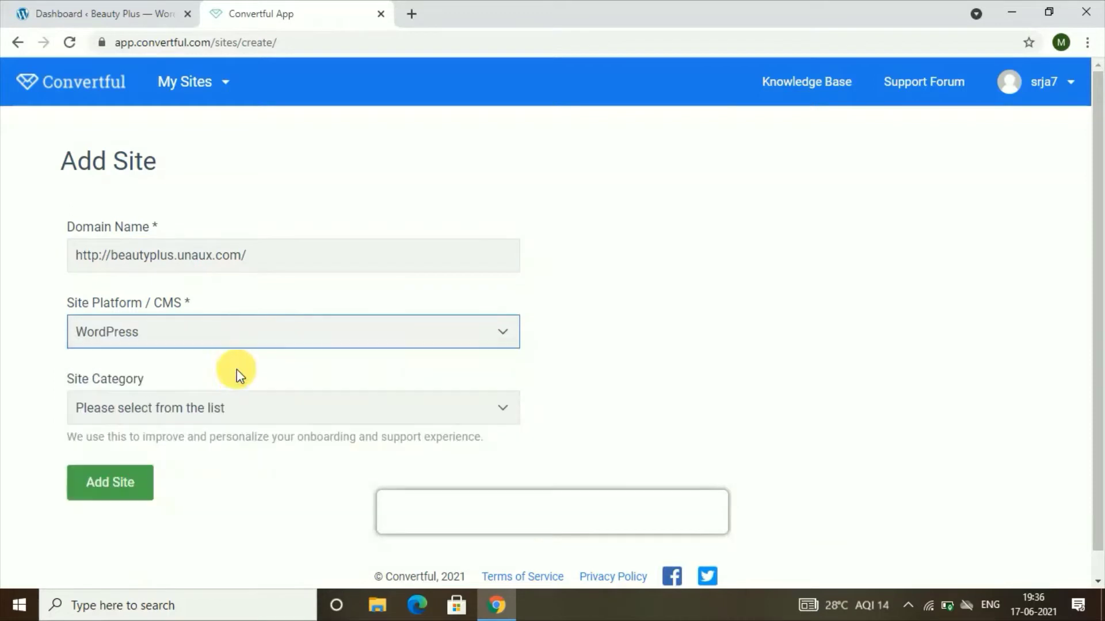
{"action": "left_click", "coordinate": [237, 407]}
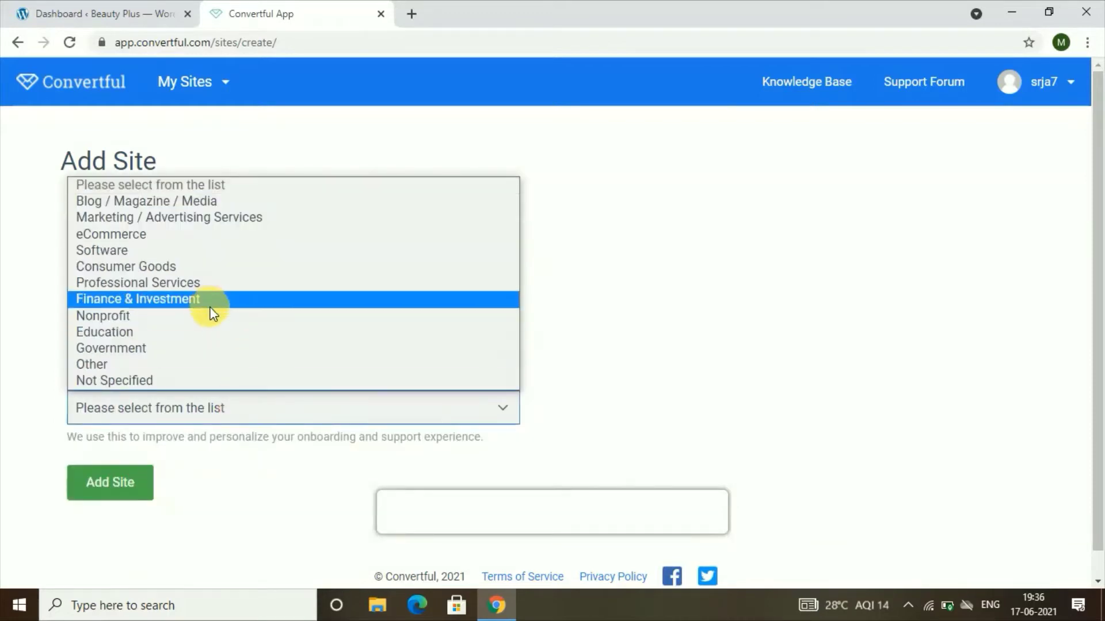
{"action": "left_click", "coordinate": [141, 203]}
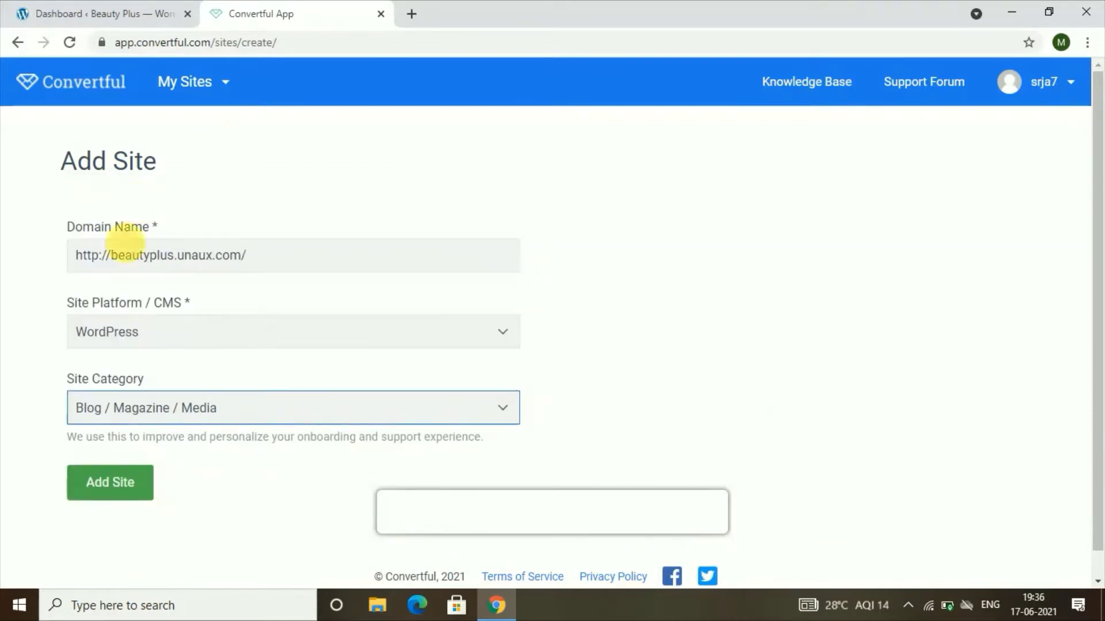
{"action": "left_click", "coordinate": [135, 473]}
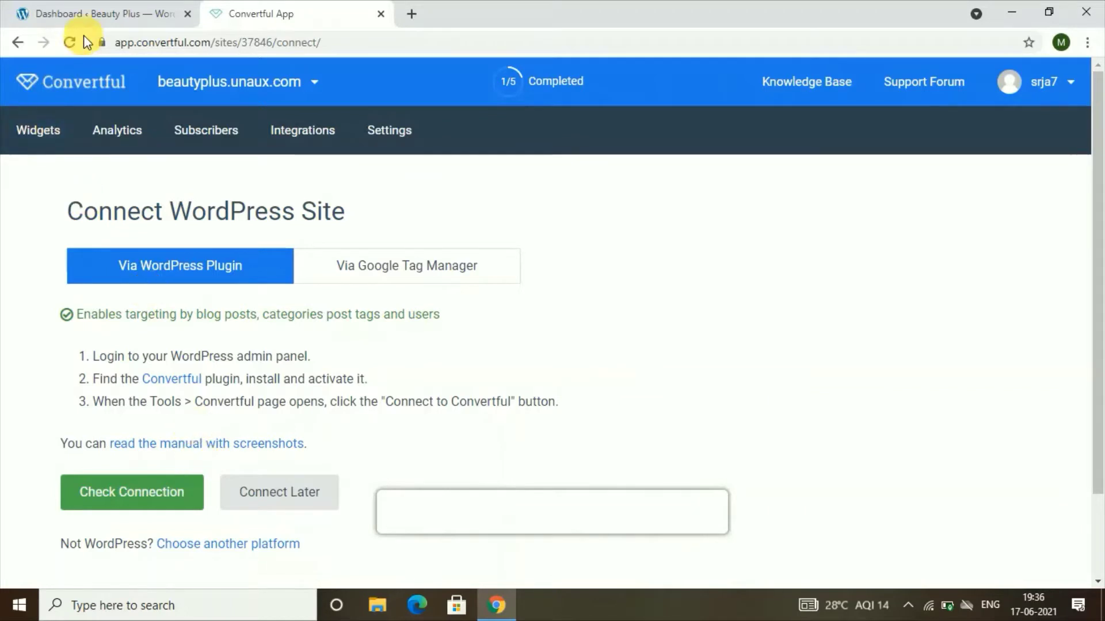
- In the WordPress dashboard, search for the "convertful" plugin, install it and activate it
{"action": "left_click", "coordinate": [81, 17]}
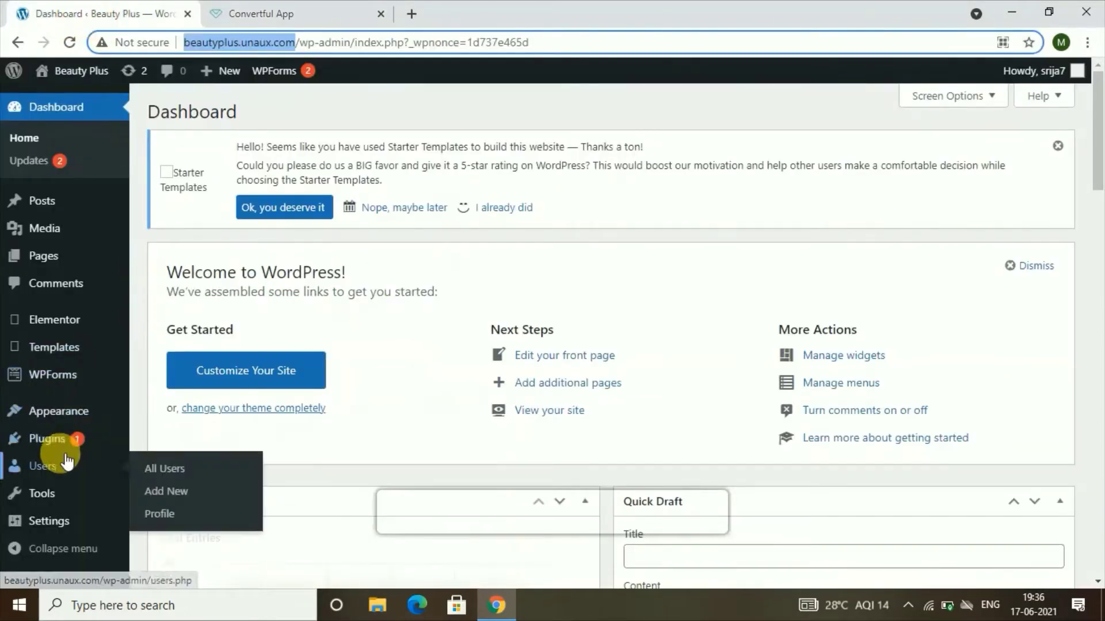
{"action": "mouse_move", "coordinate": [67, 453]}
{"action": "left_click", "coordinate": [183, 471]}
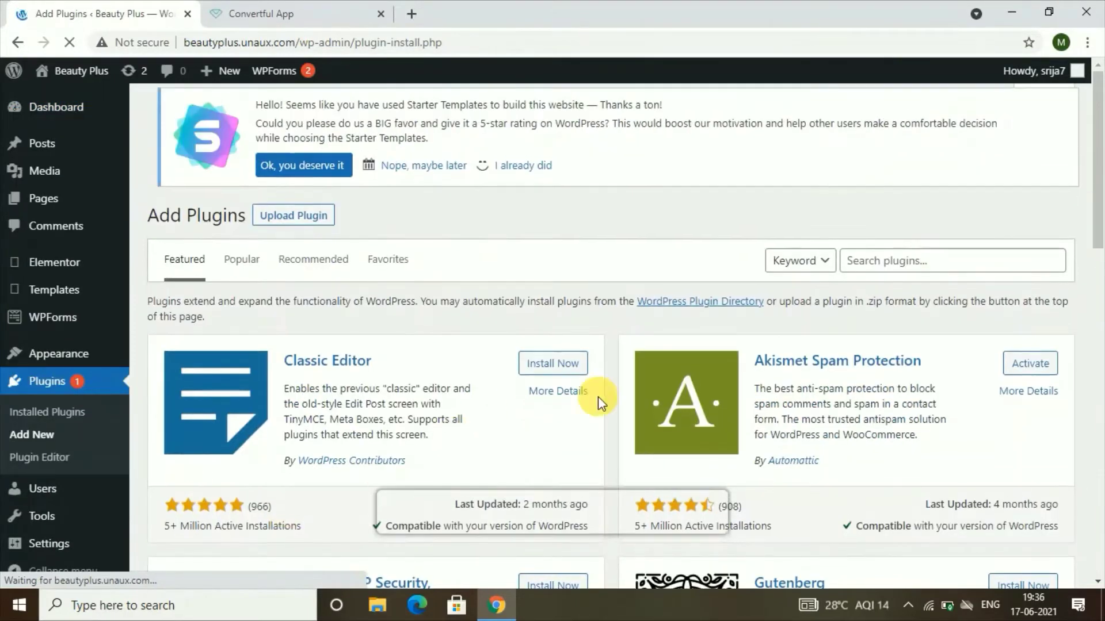
{"action": "left_click", "coordinate": [882, 270]}
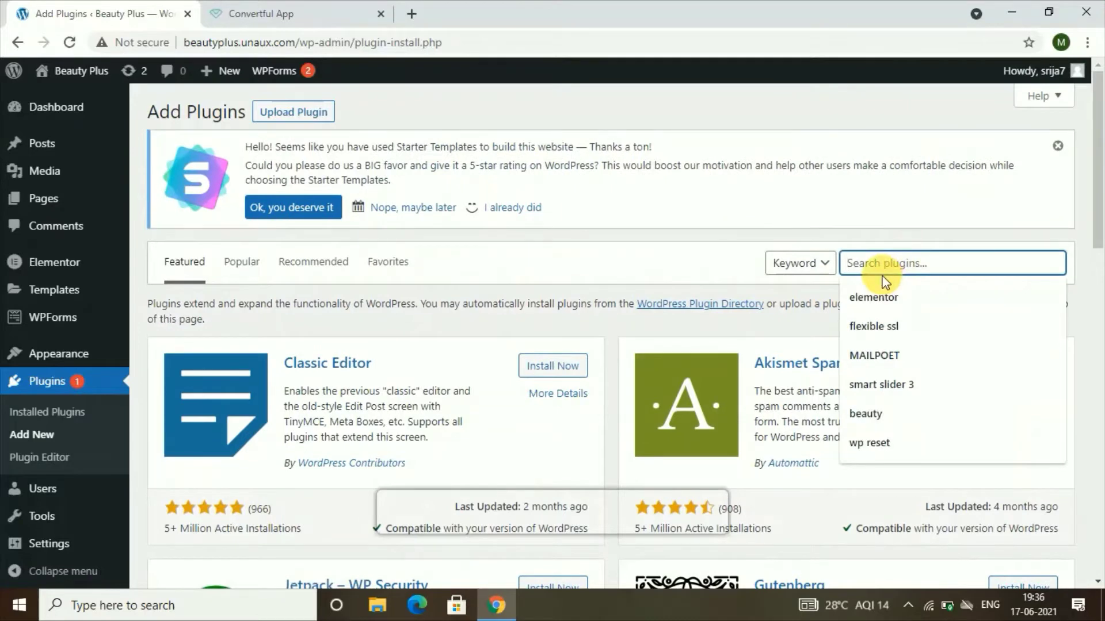
{"action": "type", "text": "convertful"}
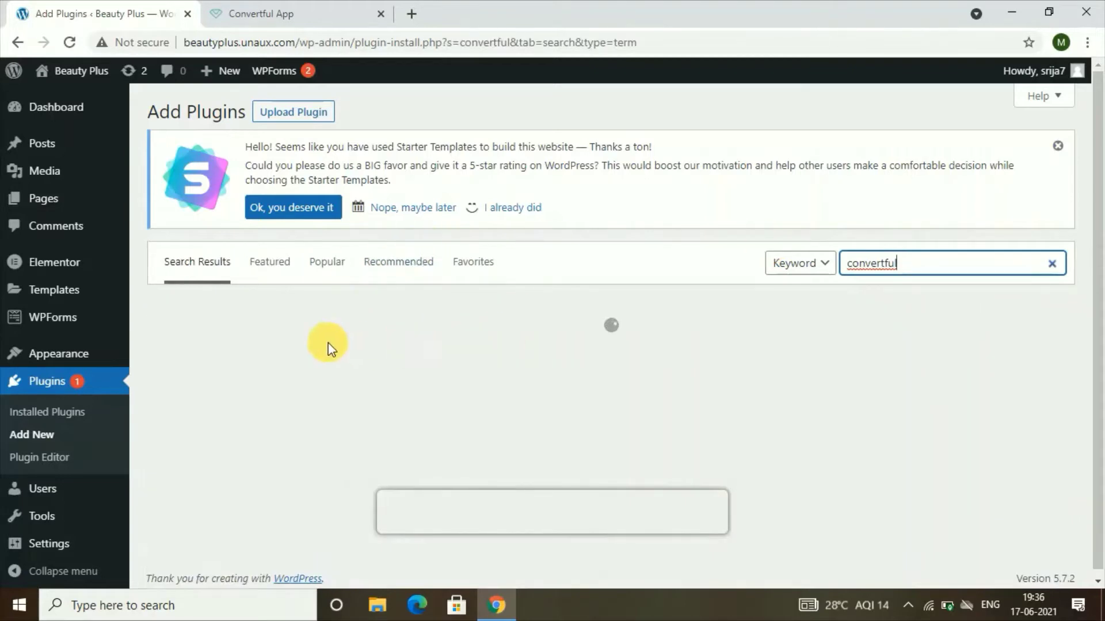
{"action": "left_click", "coordinate": [535, 365]}
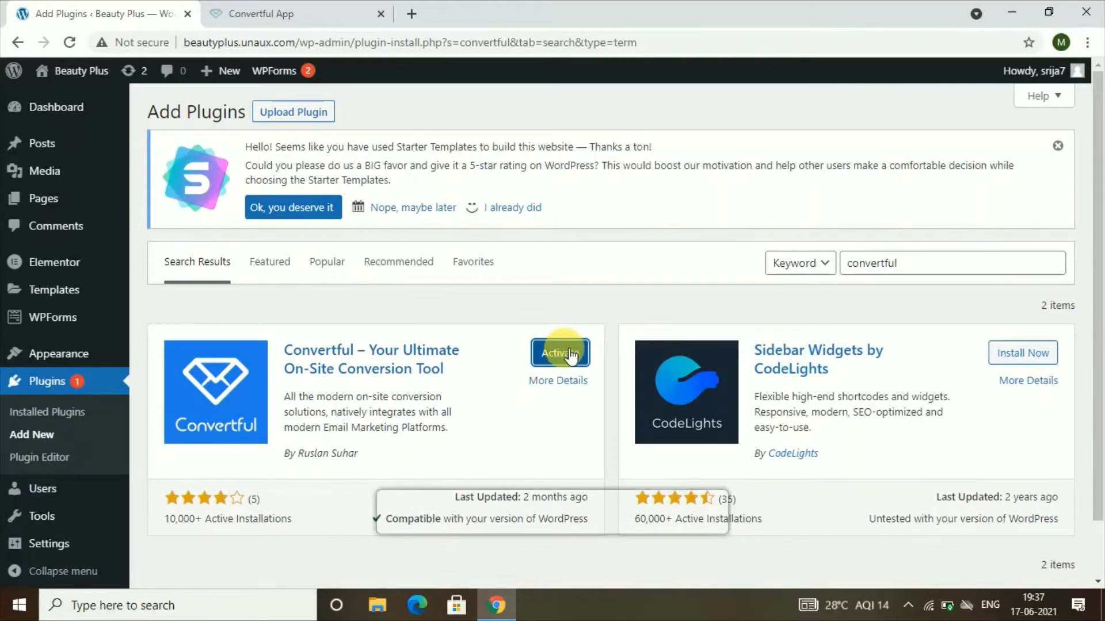
{"action": "left_click", "coordinate": [567, 354]}
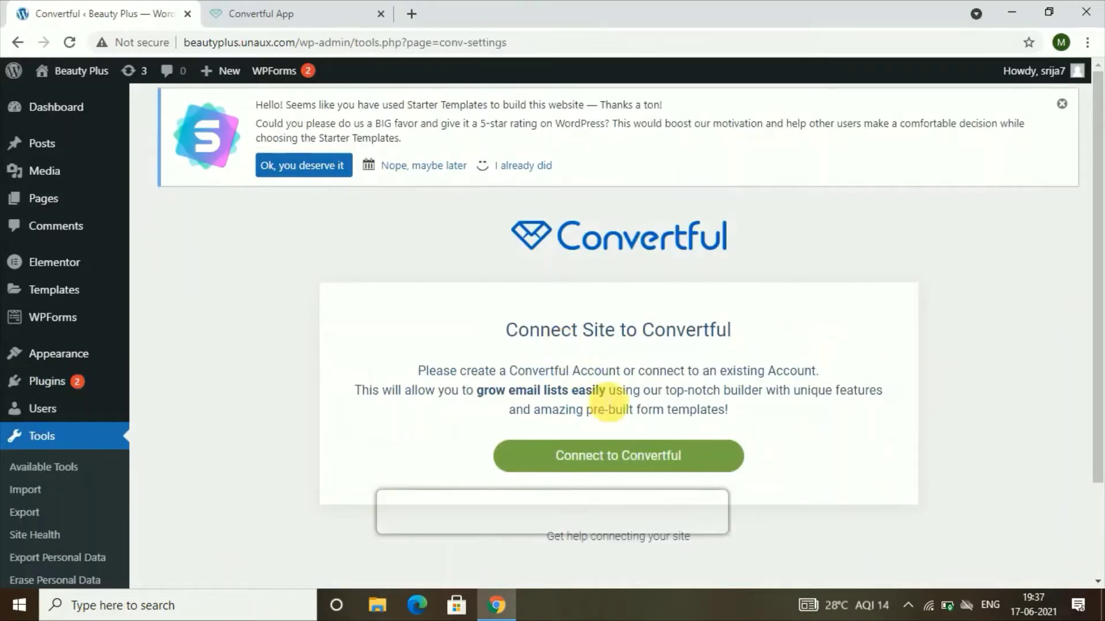
- Try to connect the WordPress site to Convertful by approving its access to the account
{"action": "left_click", "coordinate": [611, 470]}
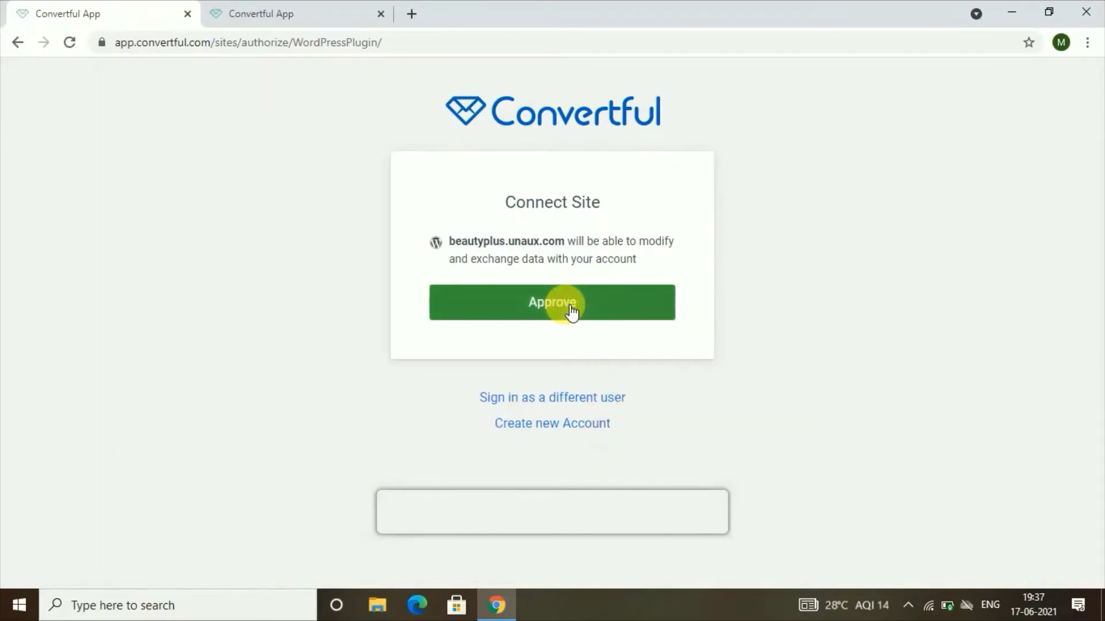
{"action": "left_click", "coordinate": [570, 305]}
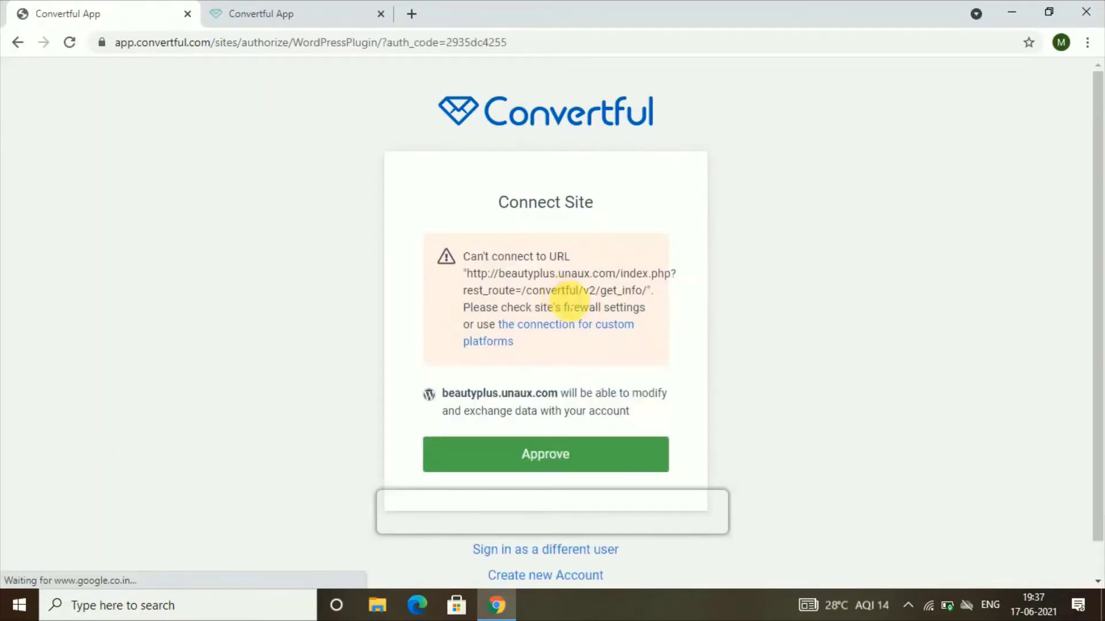
{"action": "left_click", "coordinate": [566, 466]}
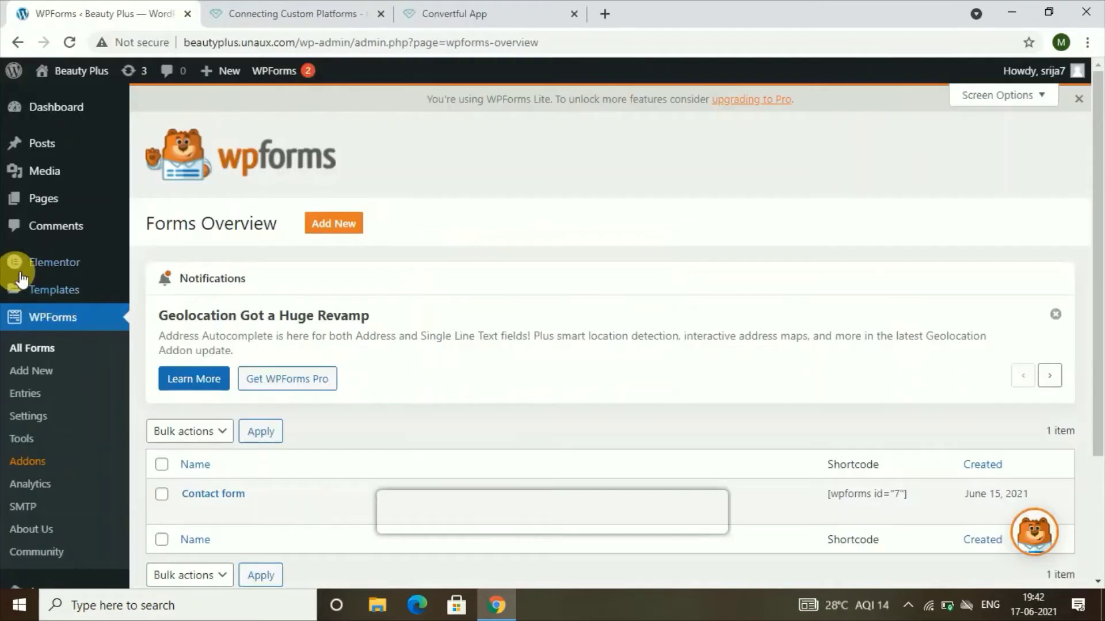
- Return to the Convertful app and start creating a new widget for beautyplus.unaux.com
{"action": "mouse_move", "coordinate": [45, 257]}
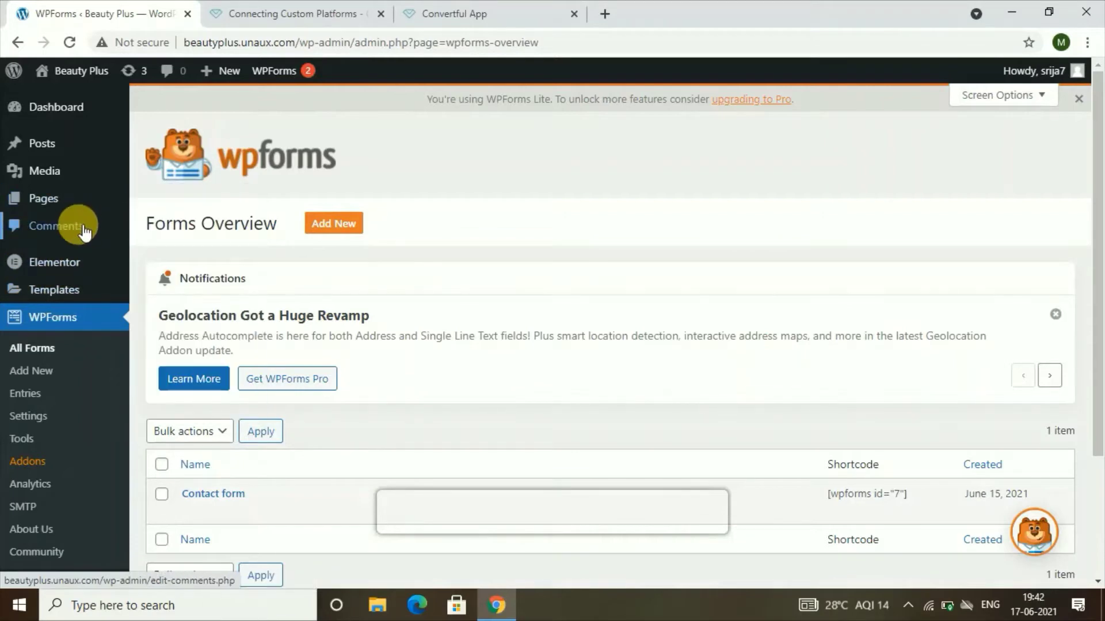
{"action": "left_click", "coordinate": [463, 13]}
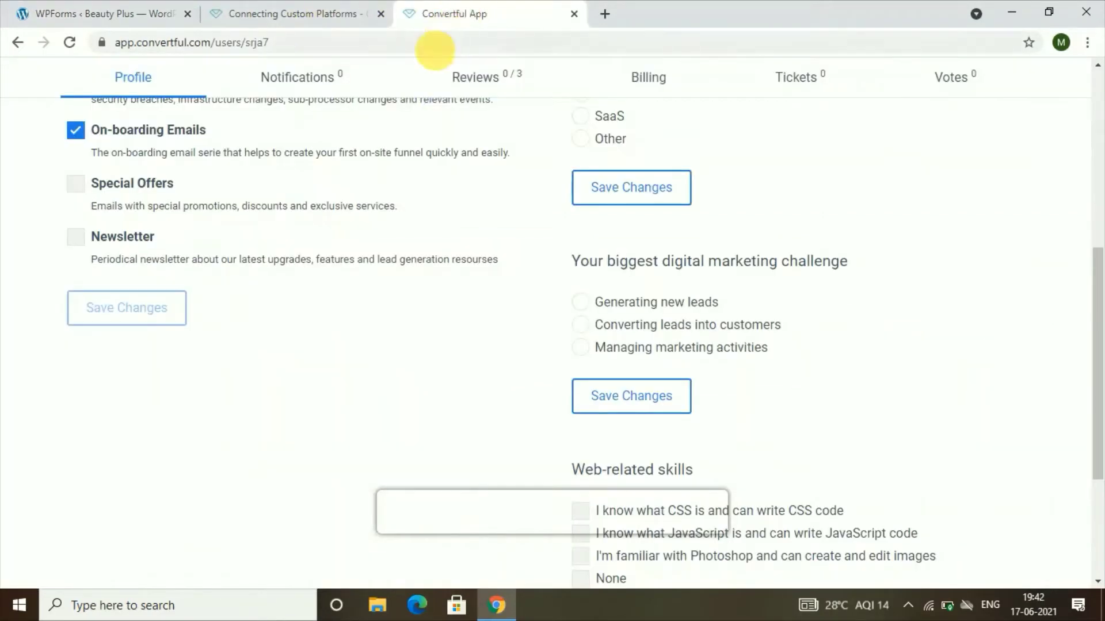
{"action": "scroll", "coordinate": [316, 205], "scroll_direction": "up", "scroll_amount": 7}
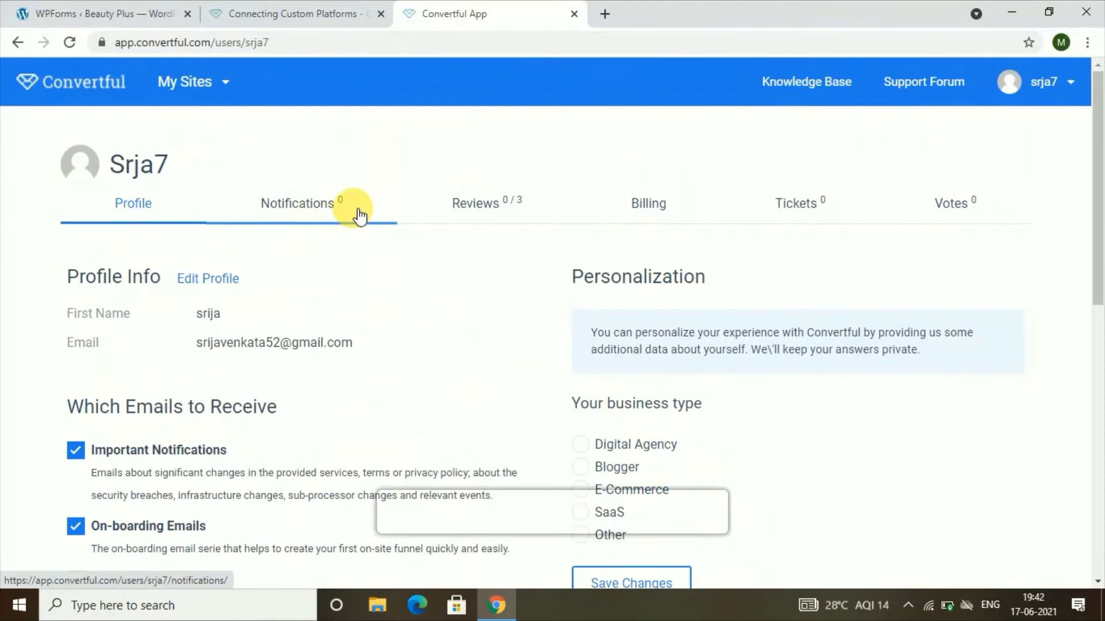
{"action": "key", "text": "alt+Left"}
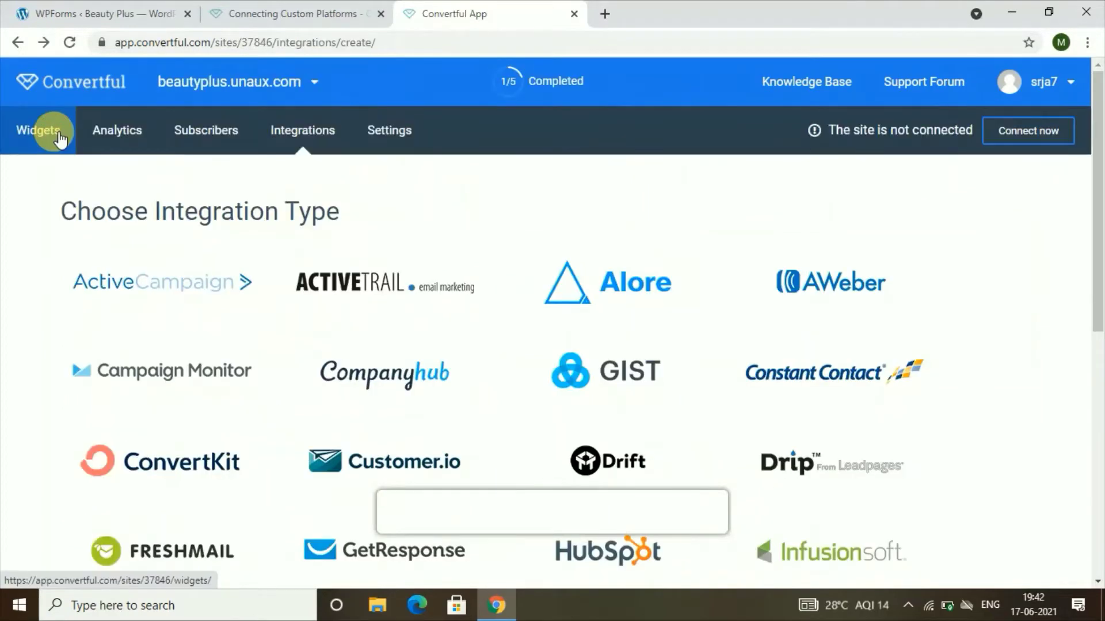
{"action": "left_click", "coordinate": [60, 137]}
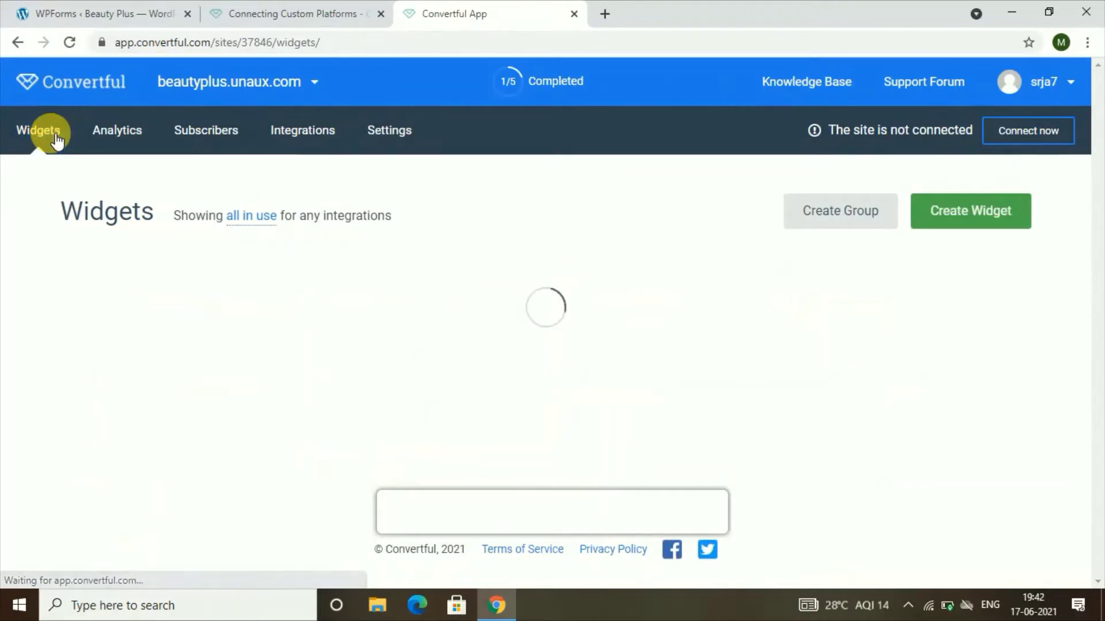
{"action": "left_click", "coordinate": [954, 214]}
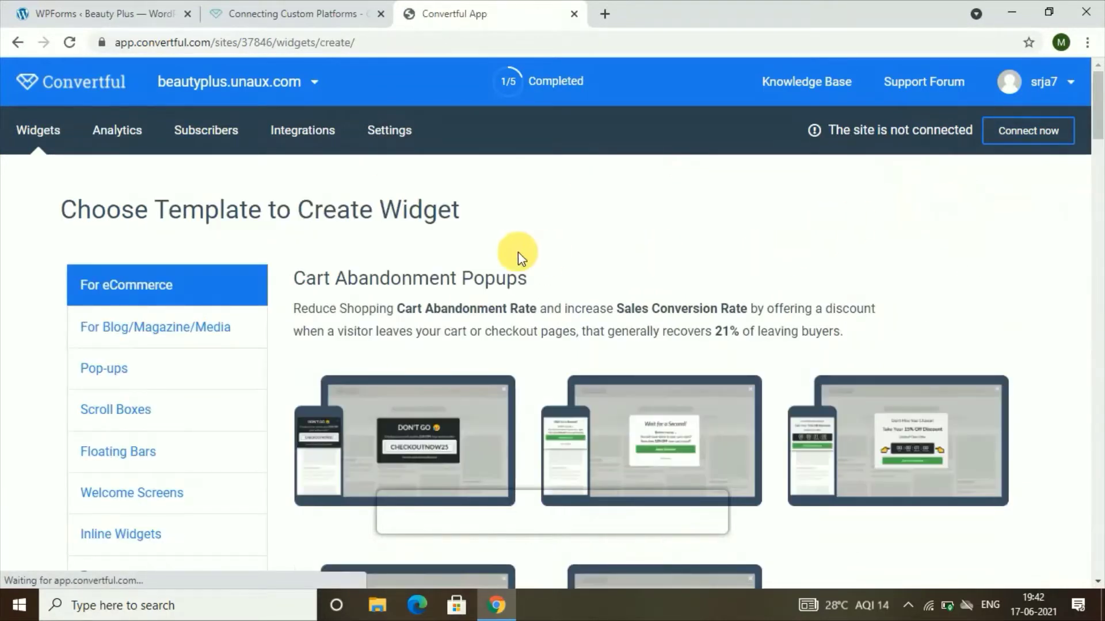
- Create a pop-up from the dark "Don't Leave! 20% OFF" template under Cart Abandonment Popups
{"action": "scroll", "coordinate": [217, 267], "scroll_direction": "down", "scroll_amount": 4}
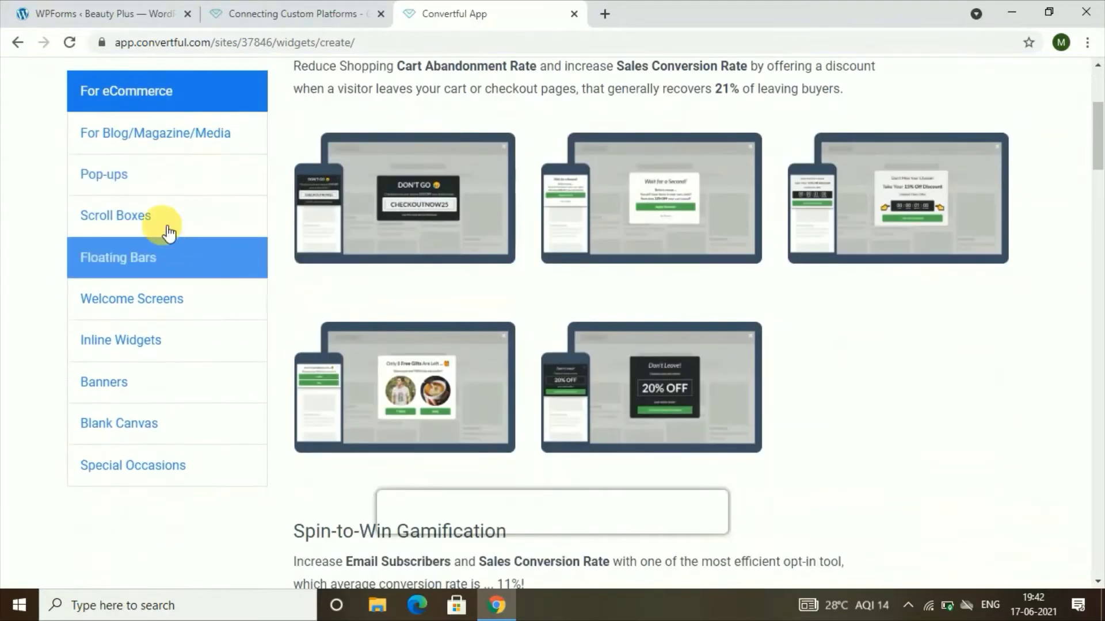
{"action": "mouse_move", "coordinate": [476, 278]}
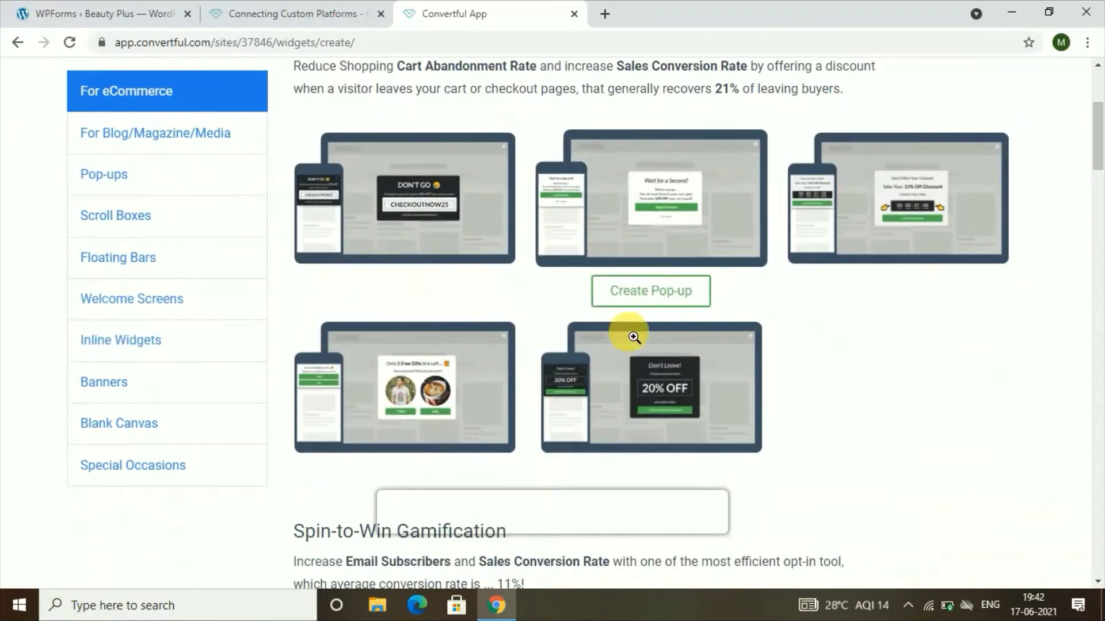
{"action": "left_click", "coordinate": [651, 405]}
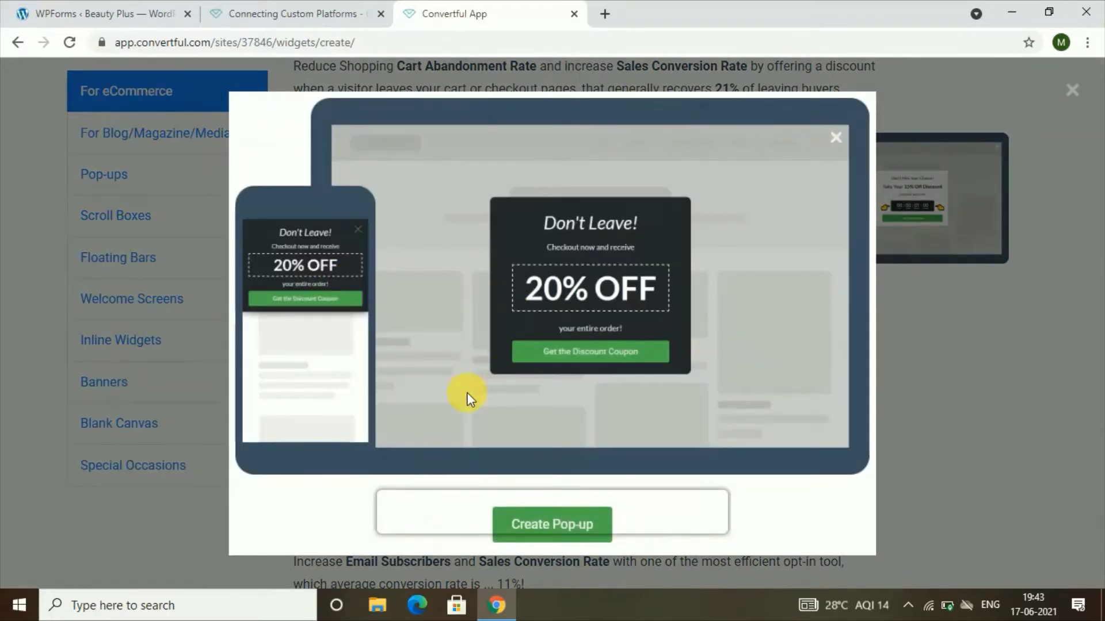
{"action": "left_click", "coordinate": [555, 520]}
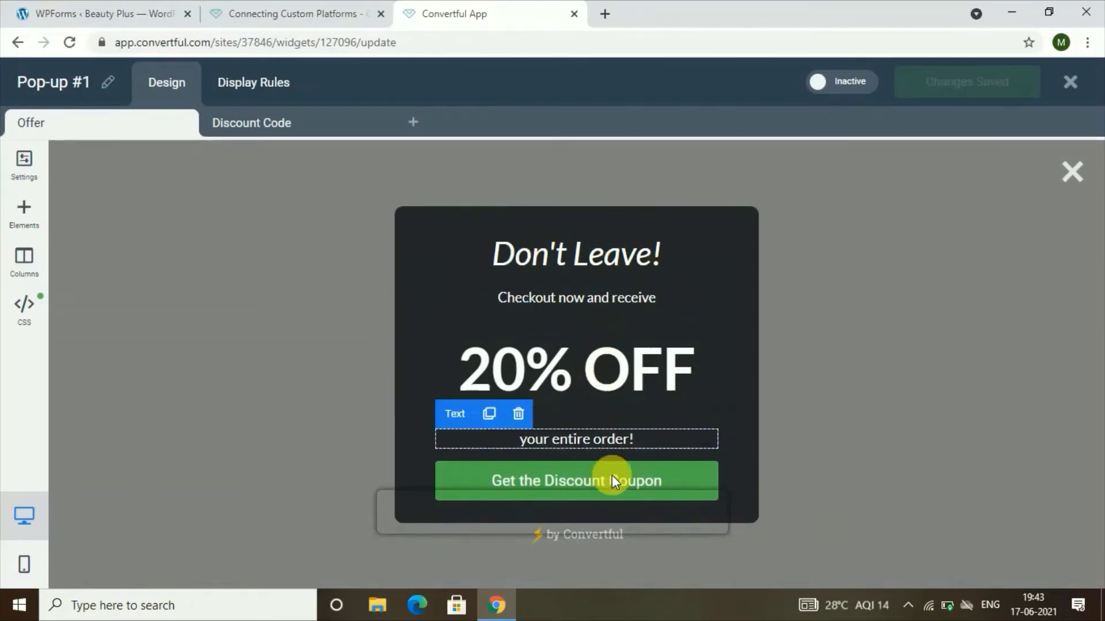
- Replace the "Don't Leave!" heading of the pop-up with the text "subscribe"
{"action": "left_click", "coordinate": [564, 269]}
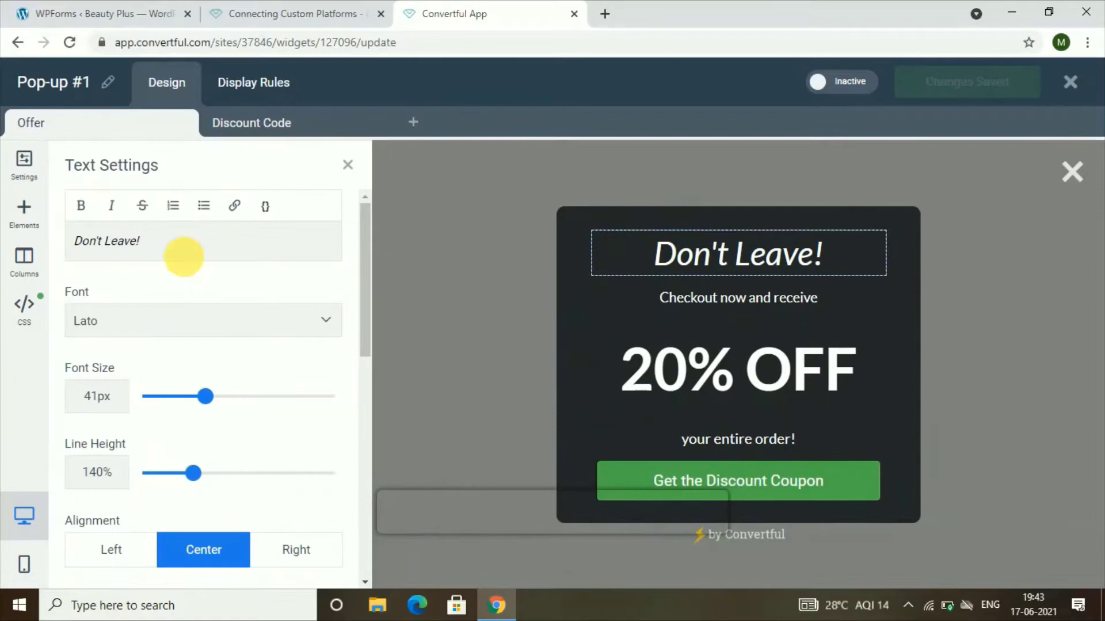
{"action": "left_click", "coordinate": [136, 251]}
{"action": "left_click_drag", "start_coordinate": [137, 252], "coordinate": [51, 245]}
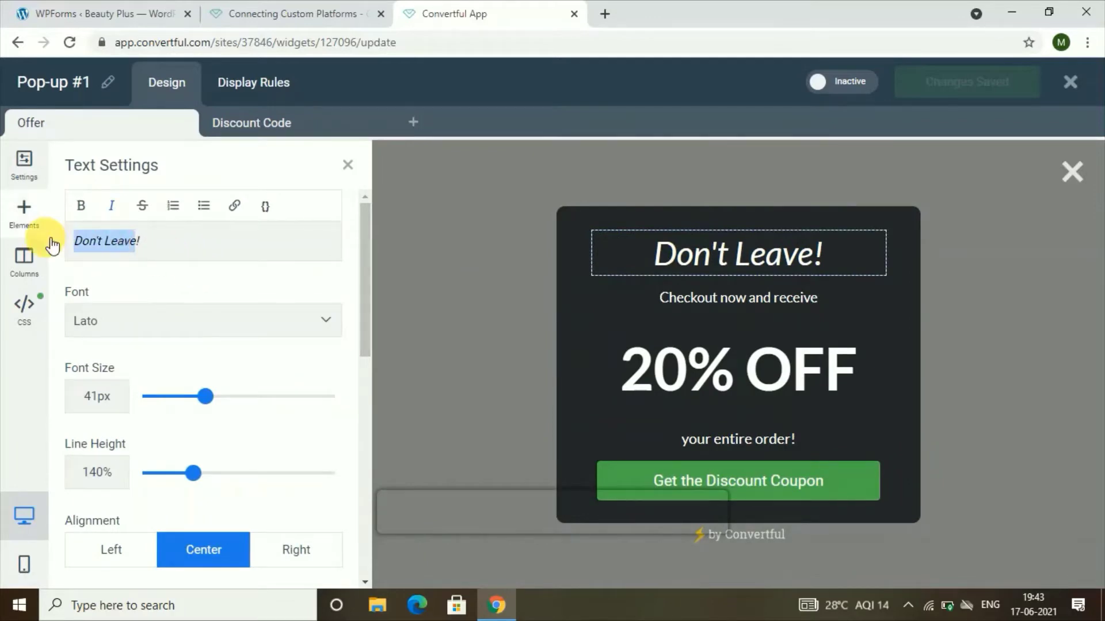
{"action": "key", "text": "BackSpace"}
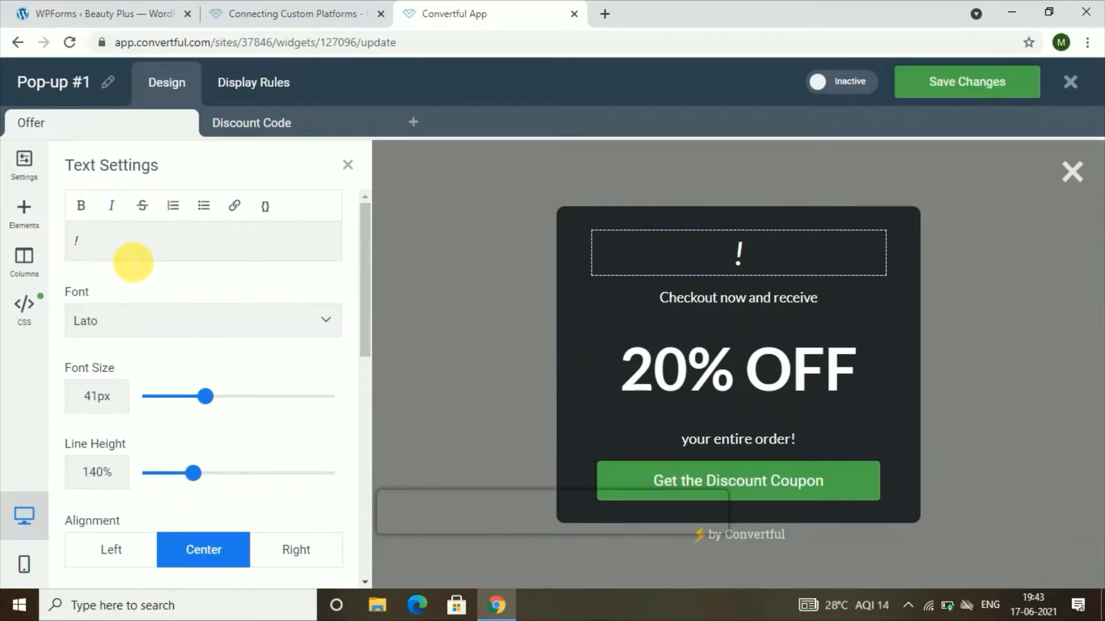
{"action": "key", "text": "BackSpace"}
{"action": "type", "text": "sub"}
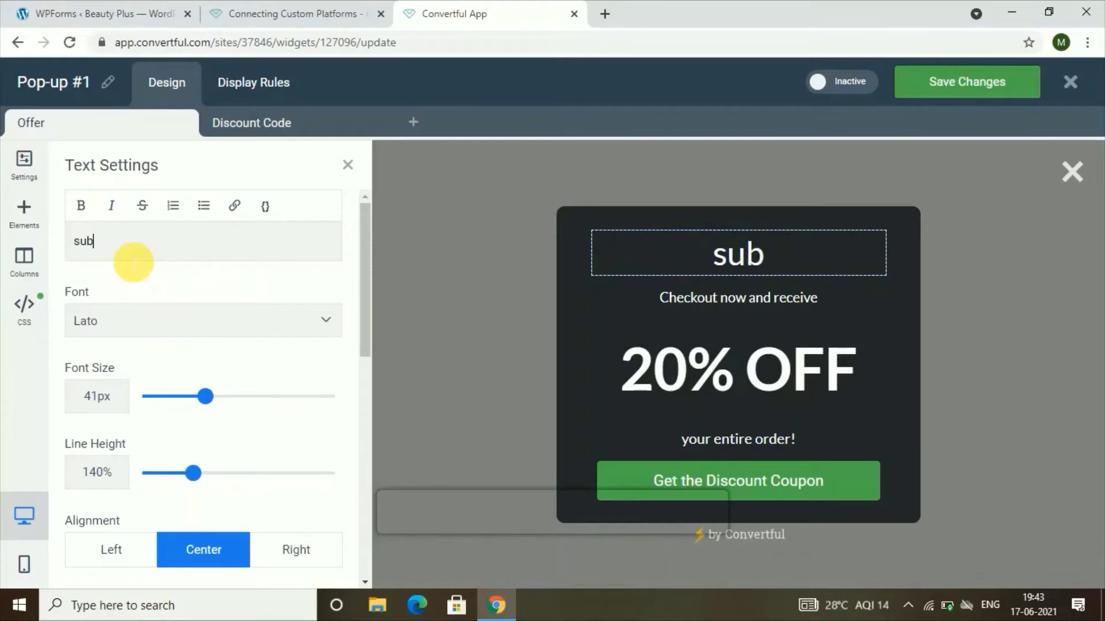
{"action": "type", "text": "scribe"}
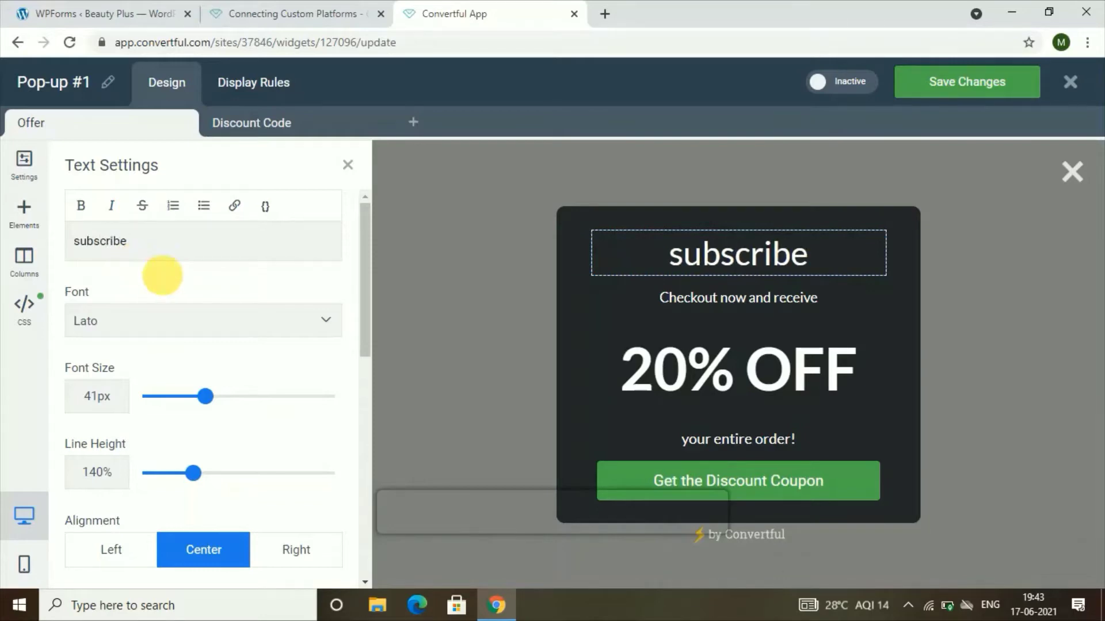
- Check the settings of the coupon button and the "your entire order!" text, save the design and set the pop-up to active
{"action": "left_click", "coordinate": [713, 480]}
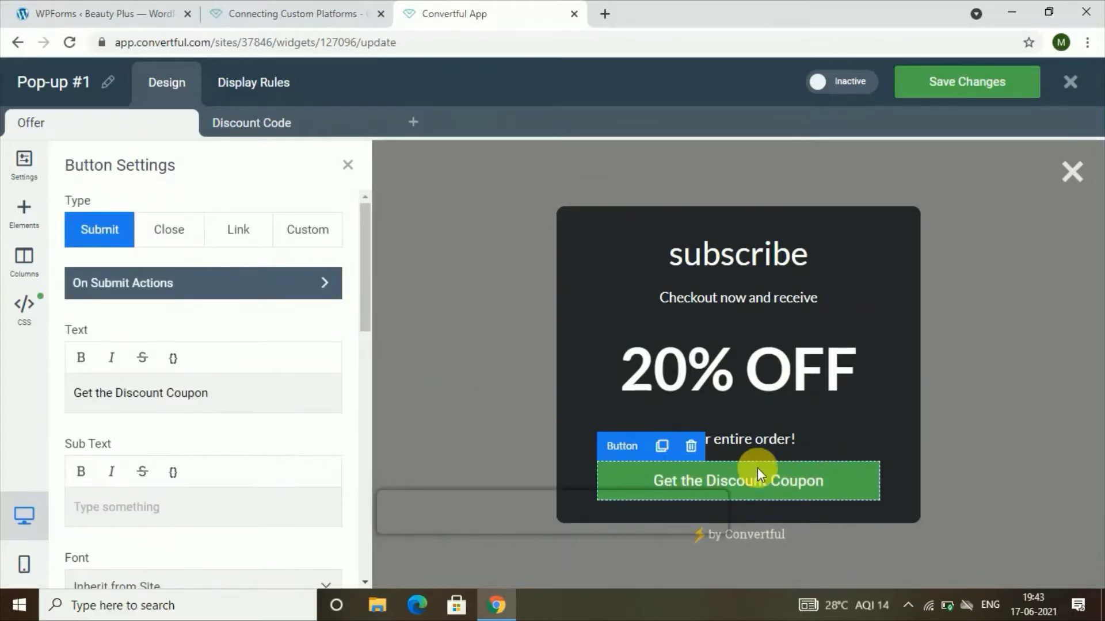
{"action": "left_click", "coordinate": [757, 448]}
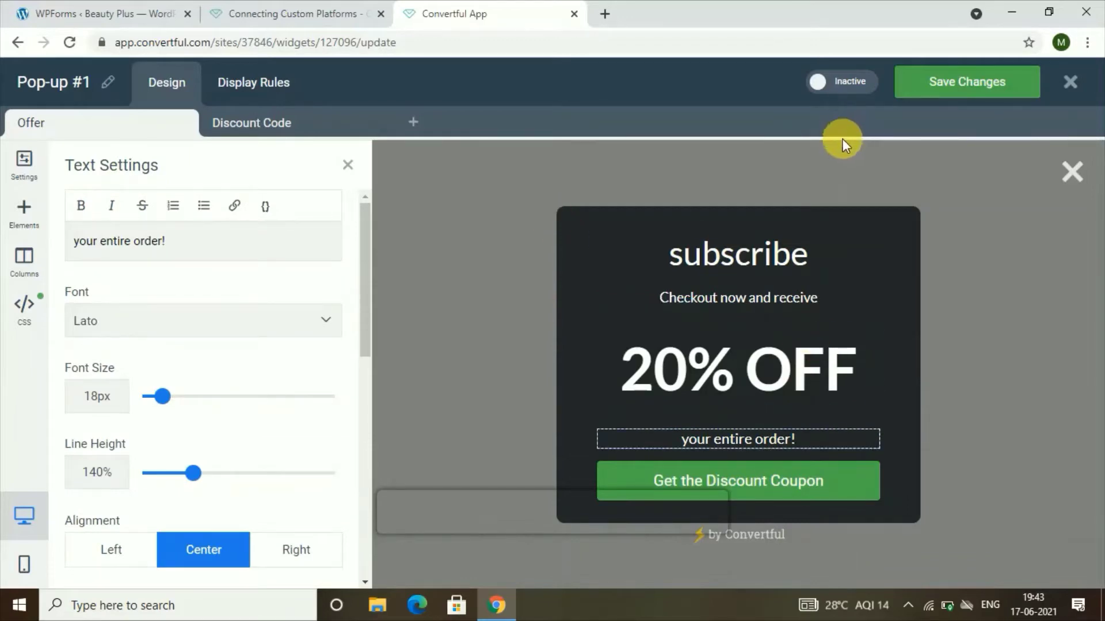
{"action": "left_click", "coordinate": [921, 84]}
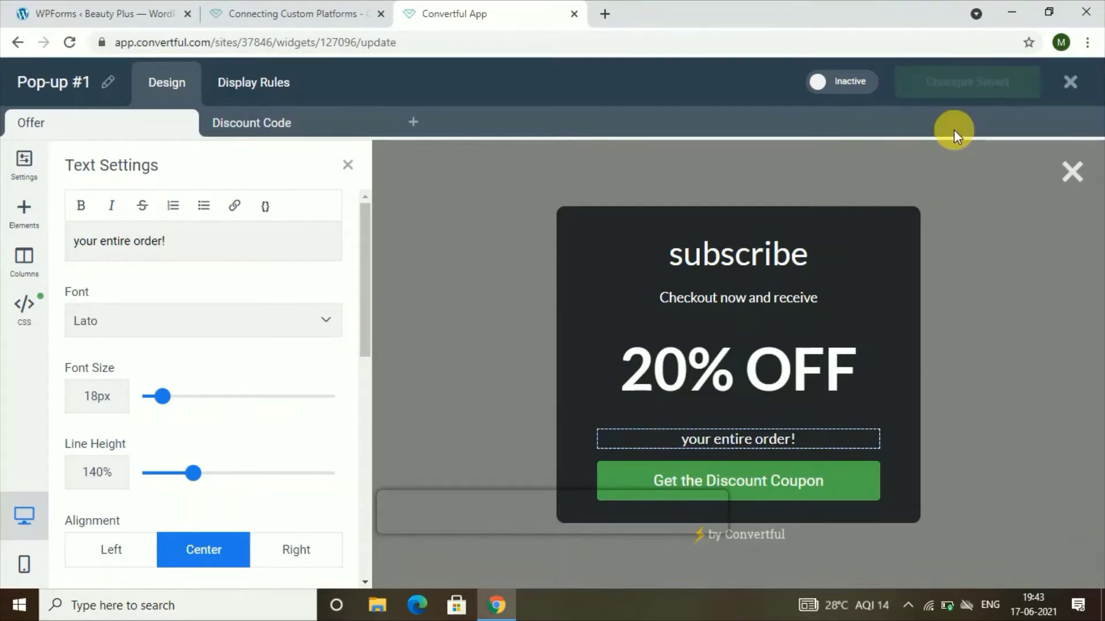
{"action": "left_click", "coordinate": [821, 86]}
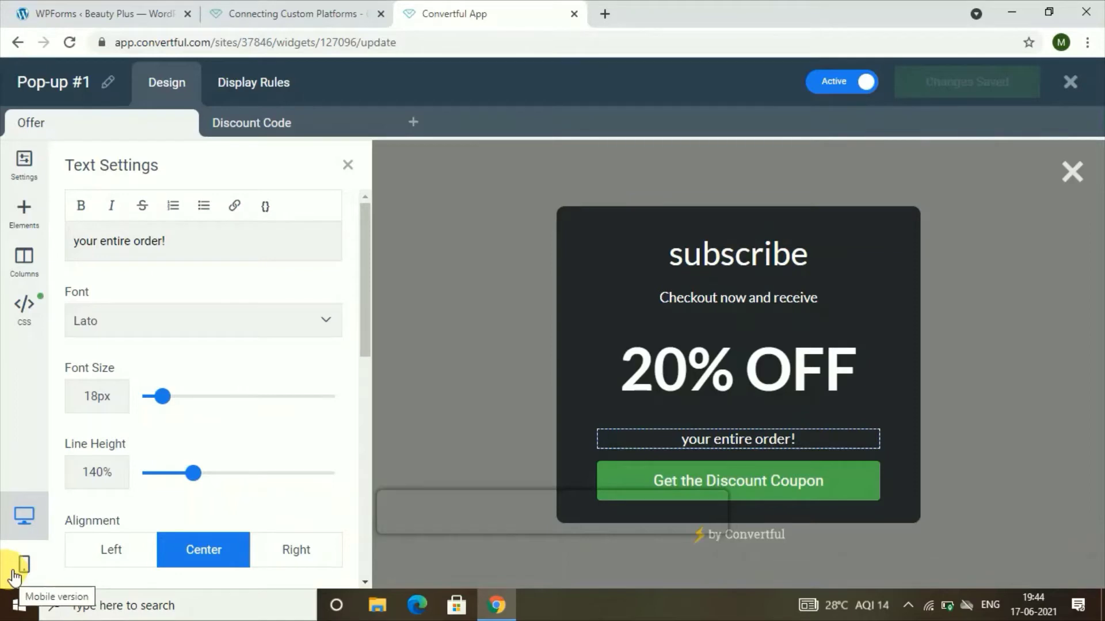
- In the display rules, also show the pop-up when a visitor scrolls more than 40 percent of a page, and save the changes
{"action": "left_click", "coordinate": [257, 92]}
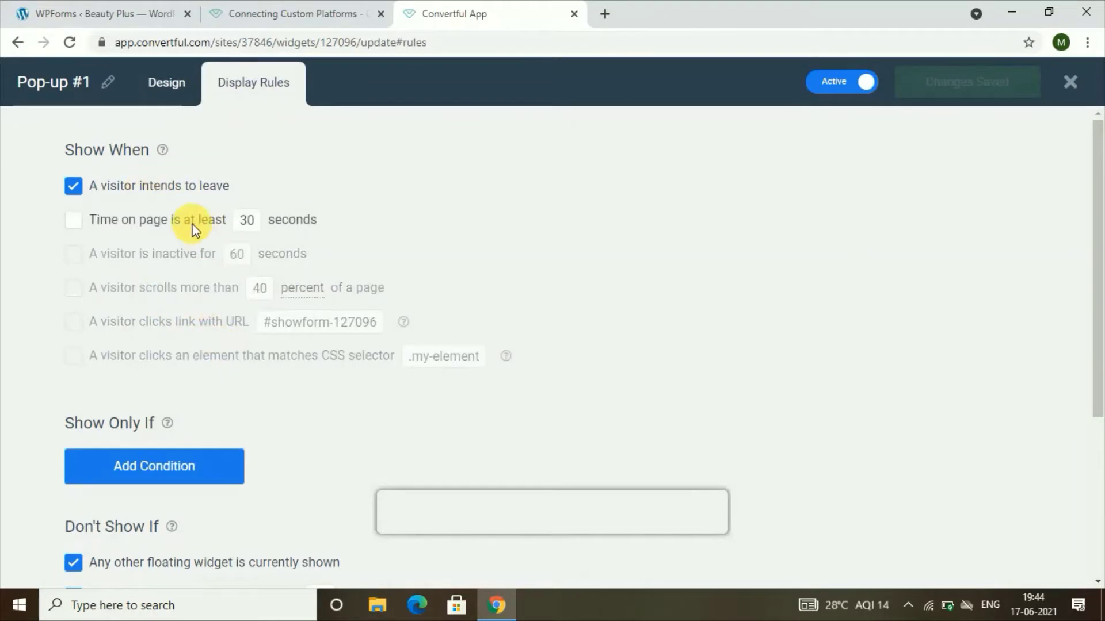
{"action": "left_click", "coordinate": [189, 291]}
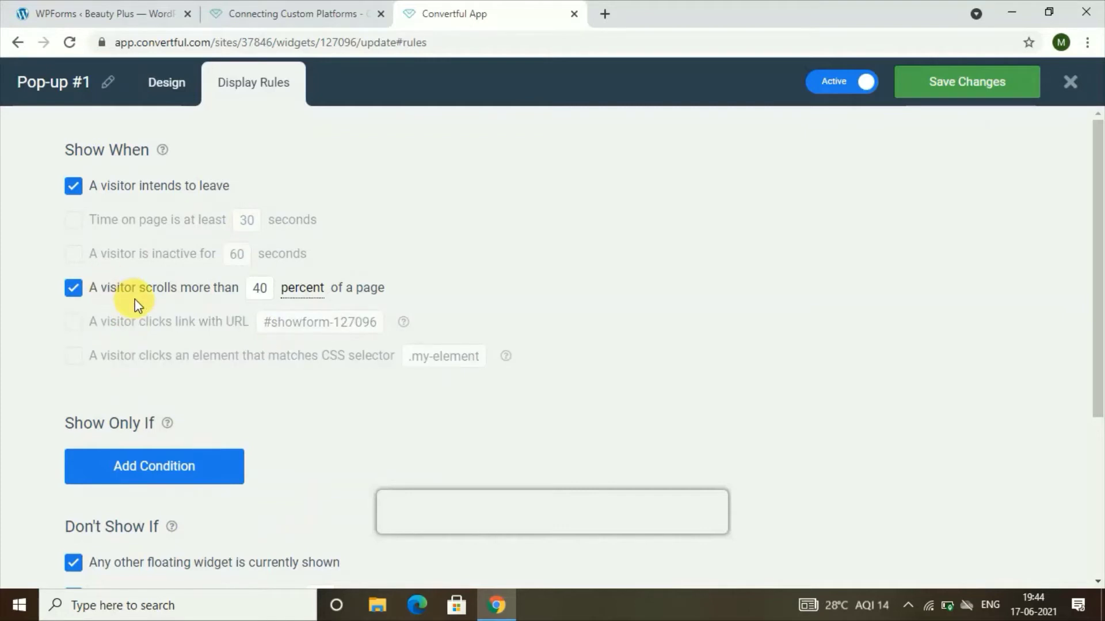
{"action": "left_click", "coordinate": [960, 86]}
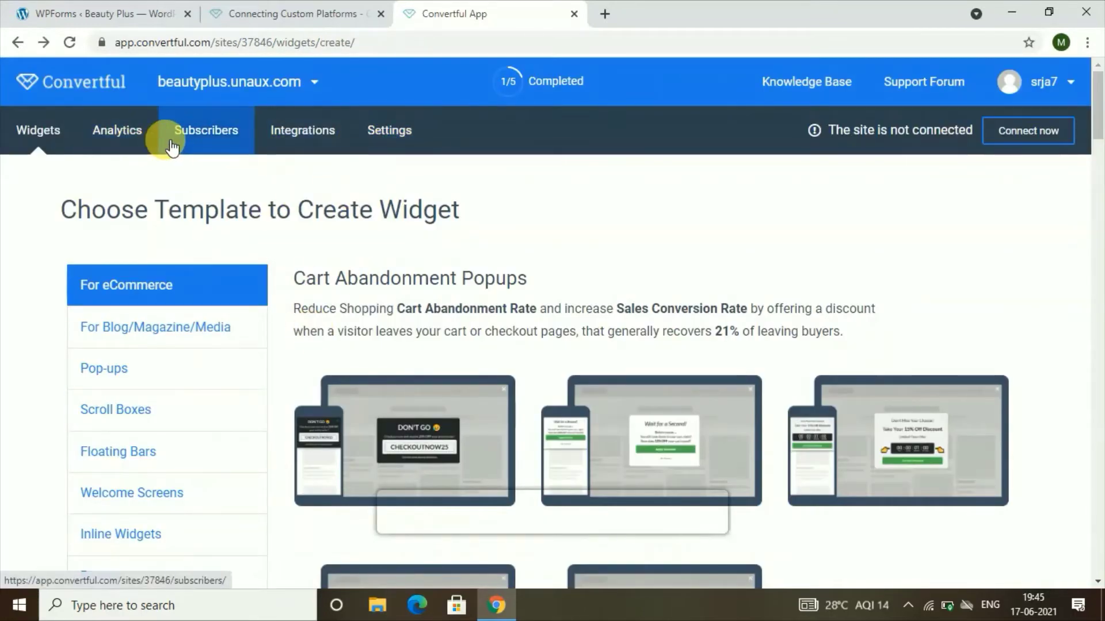
- View the site's subscribers list, and open Mailchimp in a new browser tab to create an account on it
{"action": "left_click", "coordinate": [190, 140]}
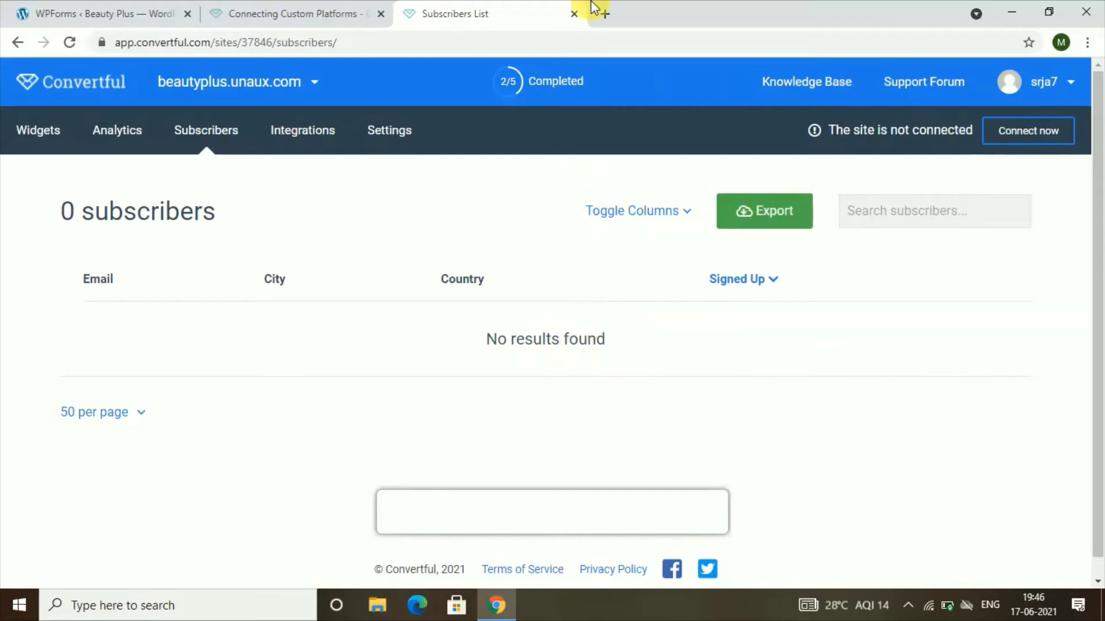
{"action": "left_click", "coordinate": [604, 14]}
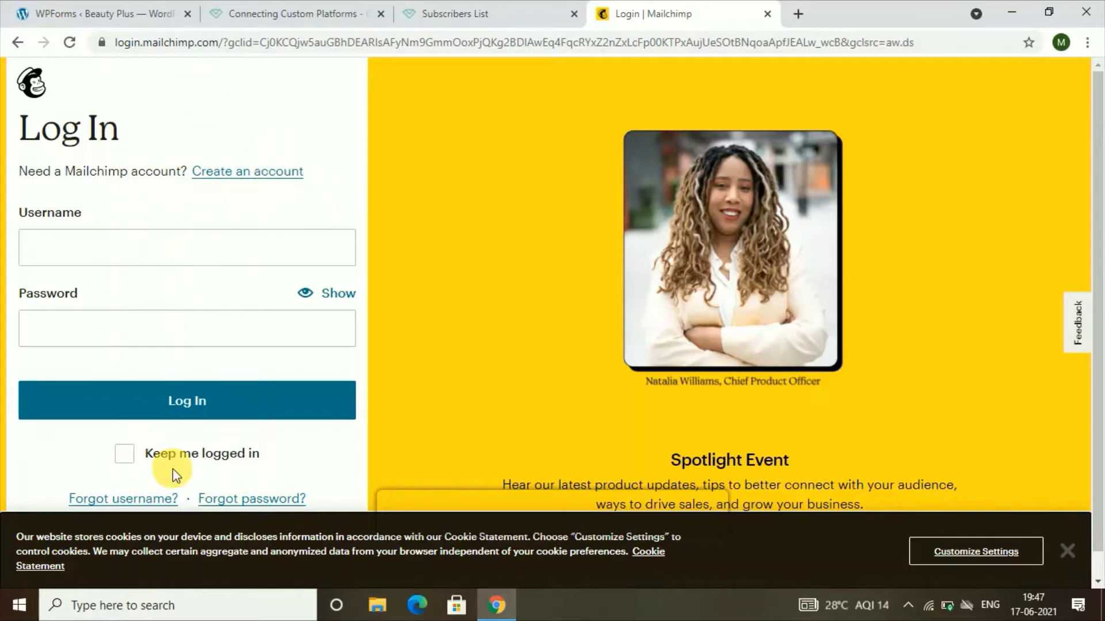
{"action": "left_click", "coordinate": [228, 175]}
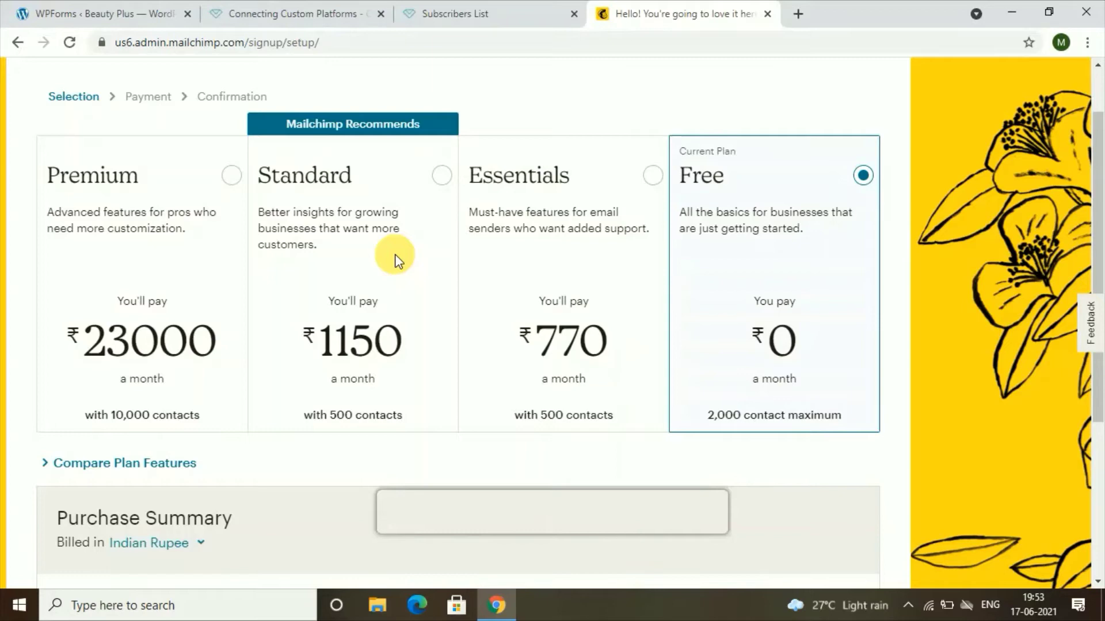
- Return to Convertful and add a new integration of type Mailchimp for the site
{"action": "left_click", "coordinate": [451, 12]}
{"action": "left_click", "coordinate": [286, 137]}
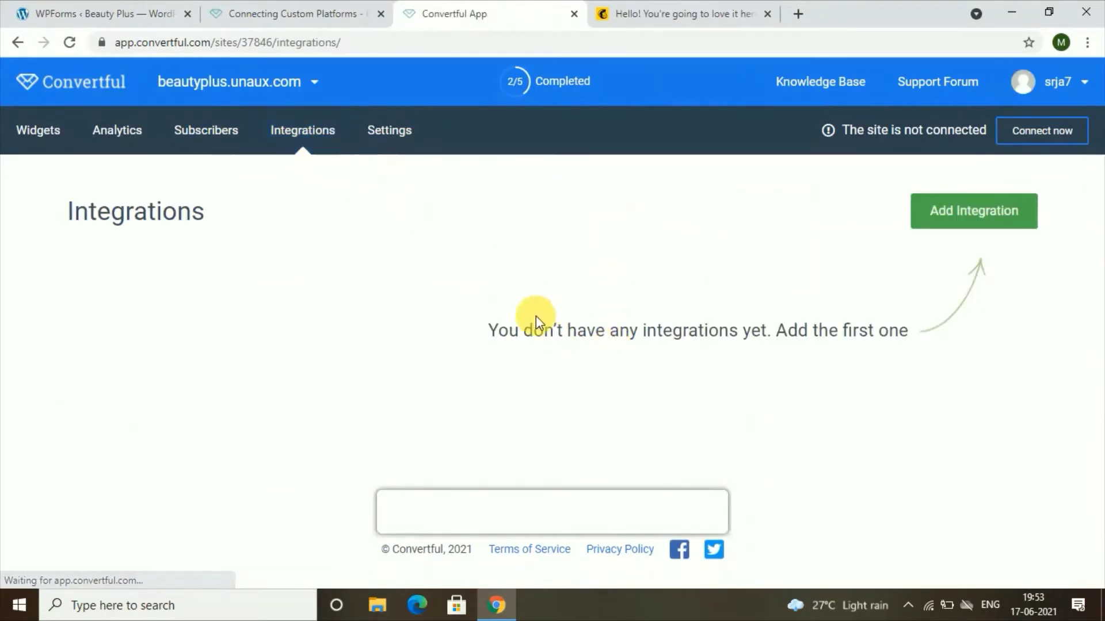
{"action": "left_click", "coordinate": [967, 208]}
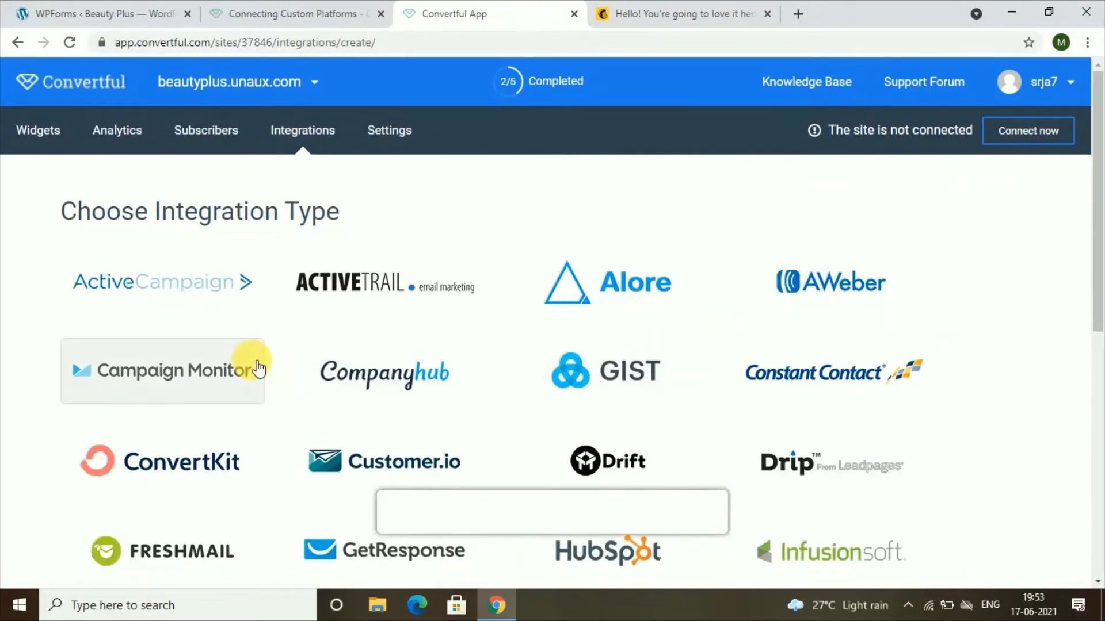
{"action": "scroll", "coordinate": [291, 360], "scroll_direction": "down", "scroll_amount": 1}
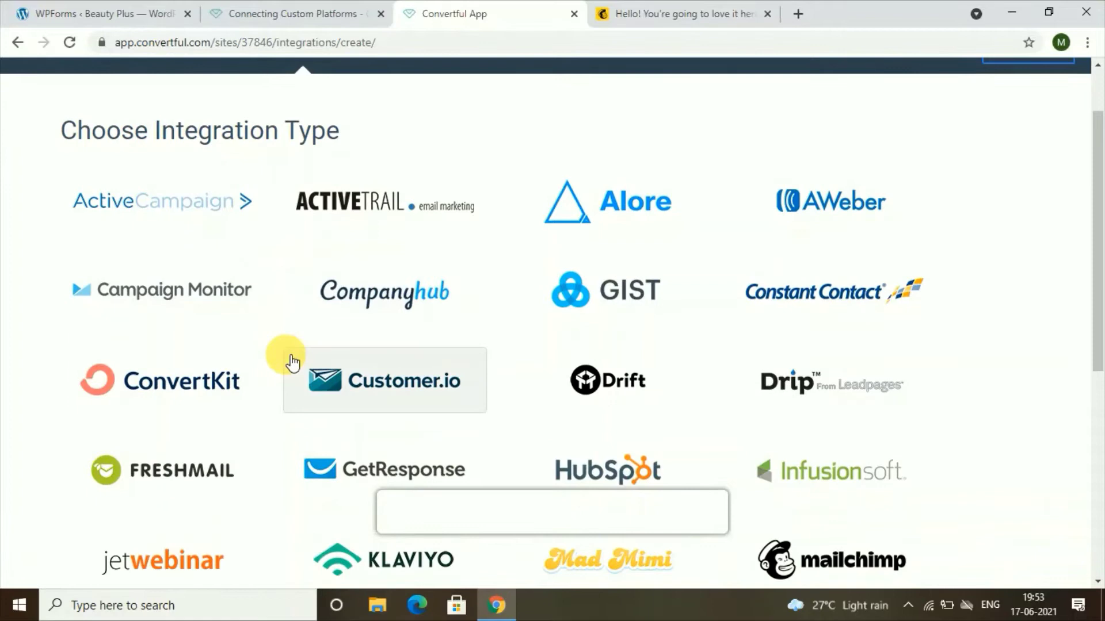
{"action": "scroll", "coordinate": [409, 360], "scroll_direction": "down", "scroll_amount": 3}
{"action": "left_click", "coordinate": [802, 323]}
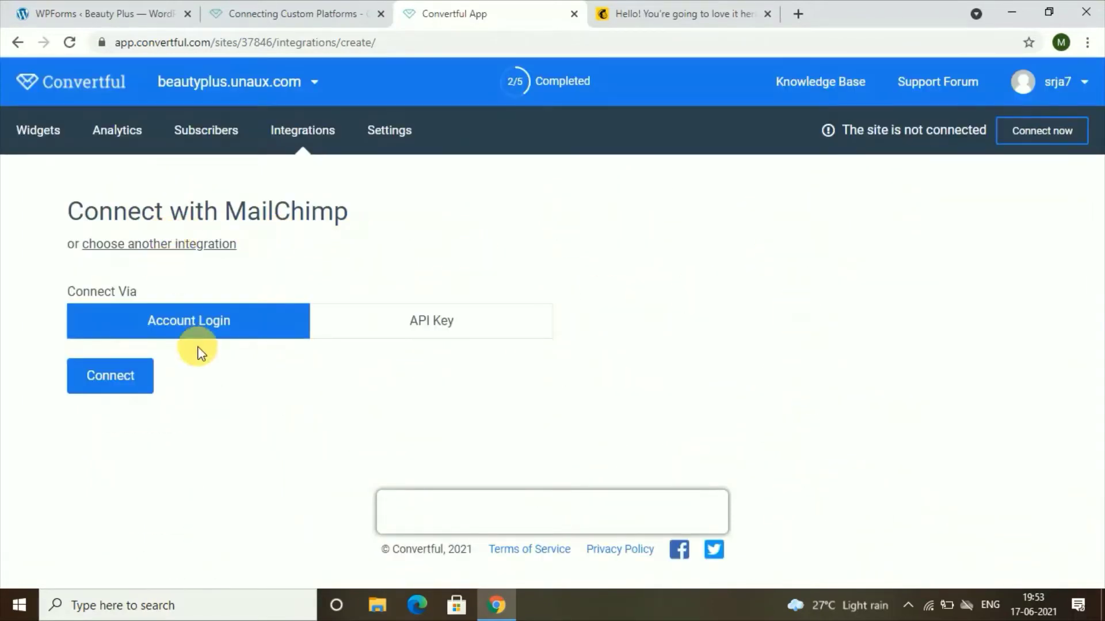
- Connect via the Mailchimp account login with the account's username and password, and allow Convertful to access the account
{"action": "left_click", "coordinate": [132, 385]}
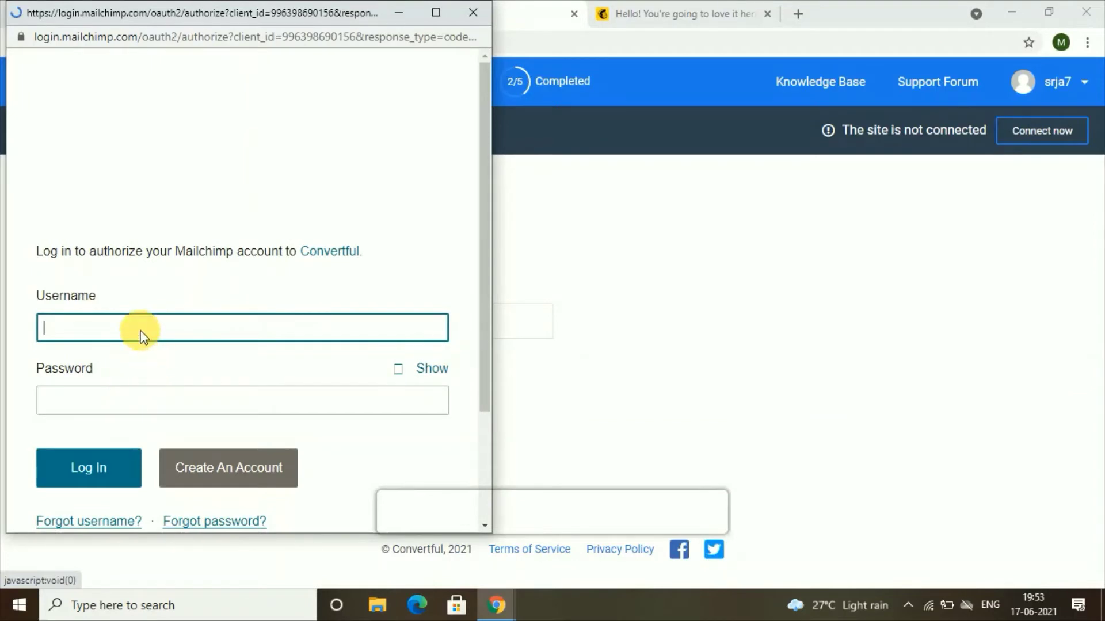
{"action": "left_click", "coordinate": [115, 325]}
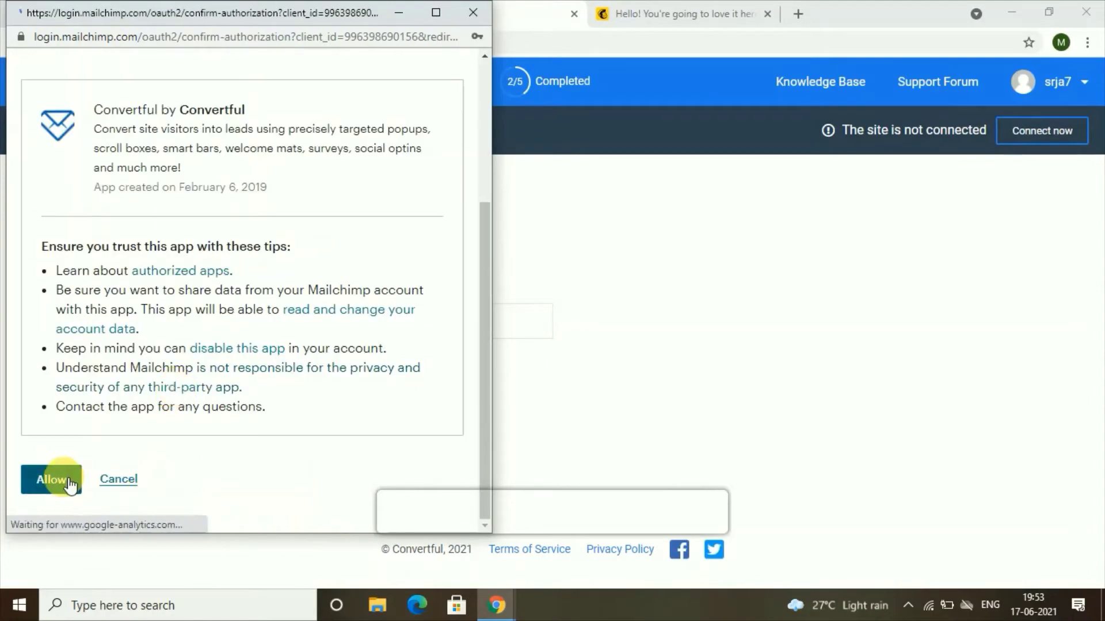
{"action": "left_click", "coordinate": [69, 483]}
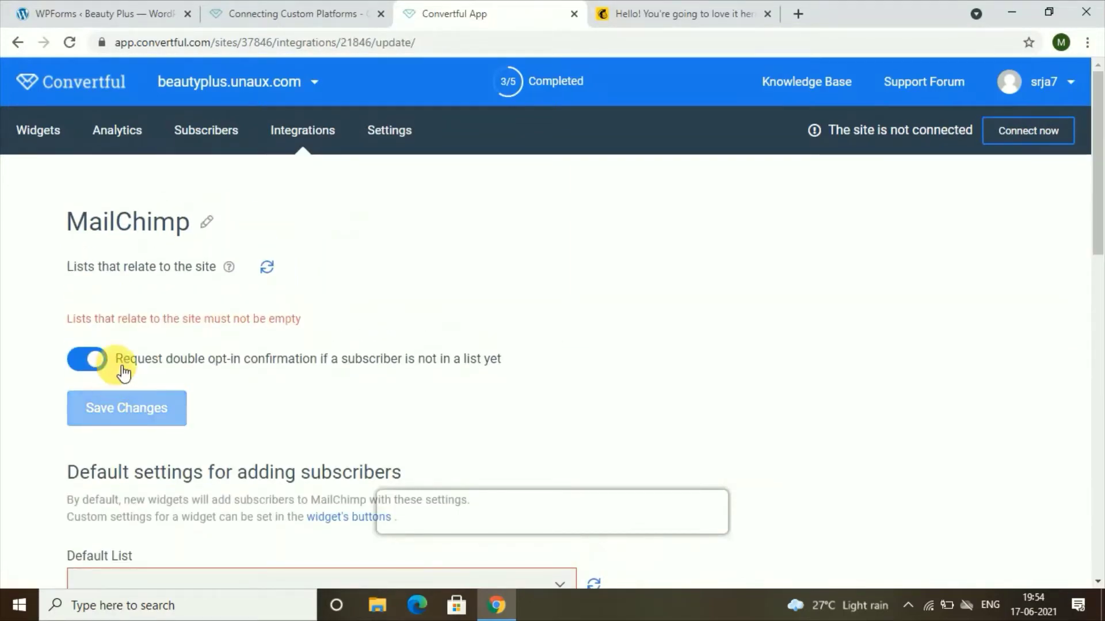
- Examine the MailChimp integration's default list setting and its custom fields
{"action": "scroll", "coordinate": [164, 371], "scroll_direction": "down", "scroll_amount": 1}
{"action": "scroll", "coordinate": [163, 371], "scroll_direction": "down", "scroll_amount": 2}
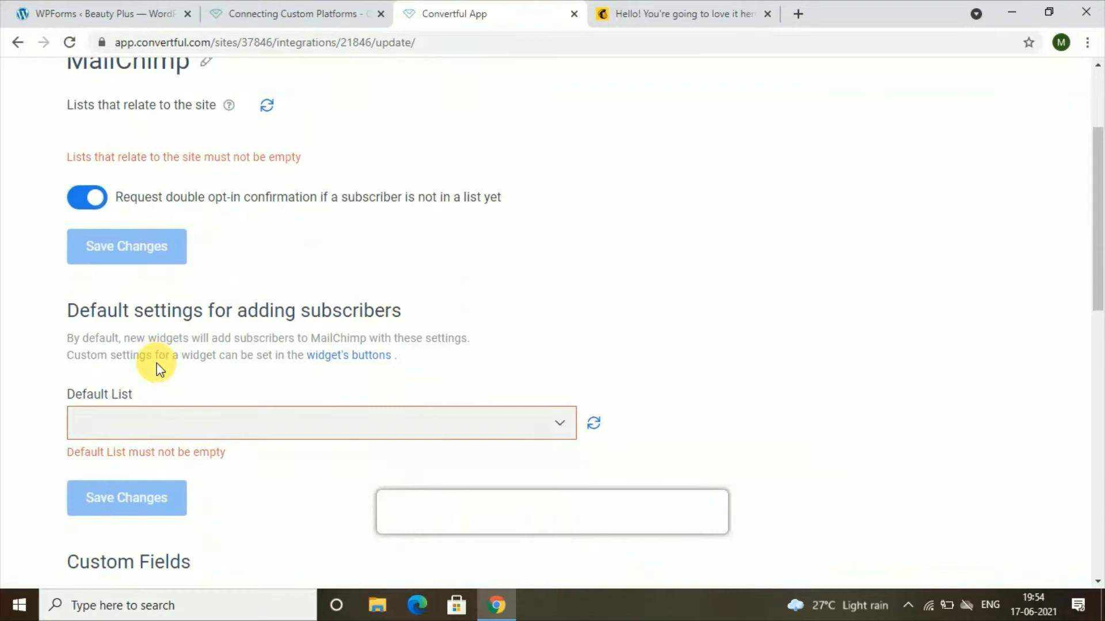
{"action": "scroll", "coordinate": [157, 364], "scroll_direction": "down", "scroll_amount": 3}
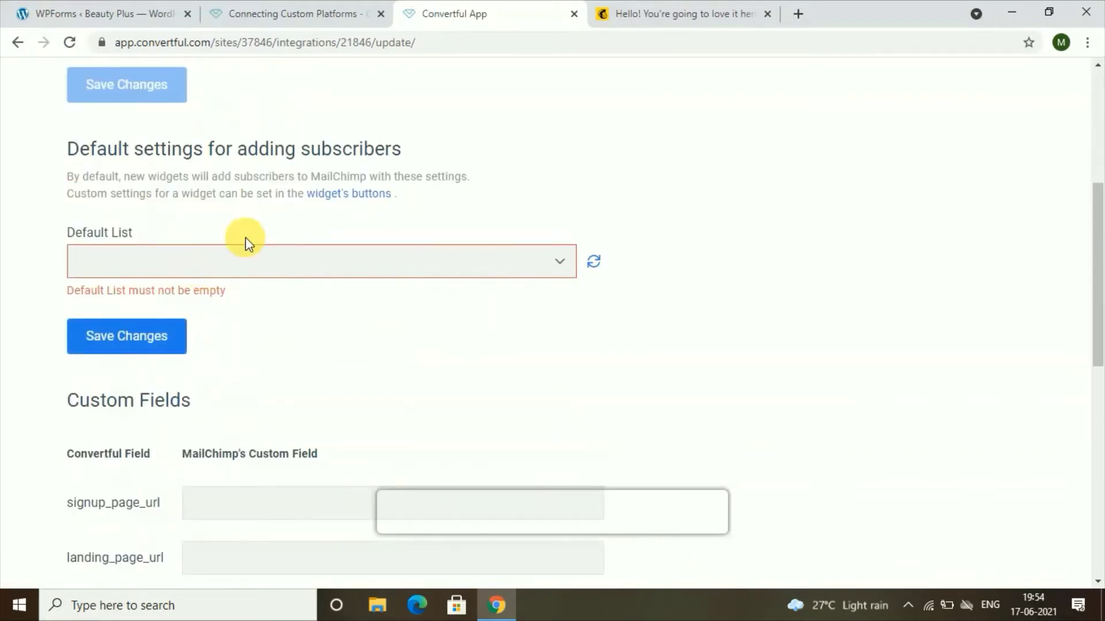
{"action": "scroll", "coordinate": [240, 262], "scroll_direction": "down", "scroll_amount": 2}
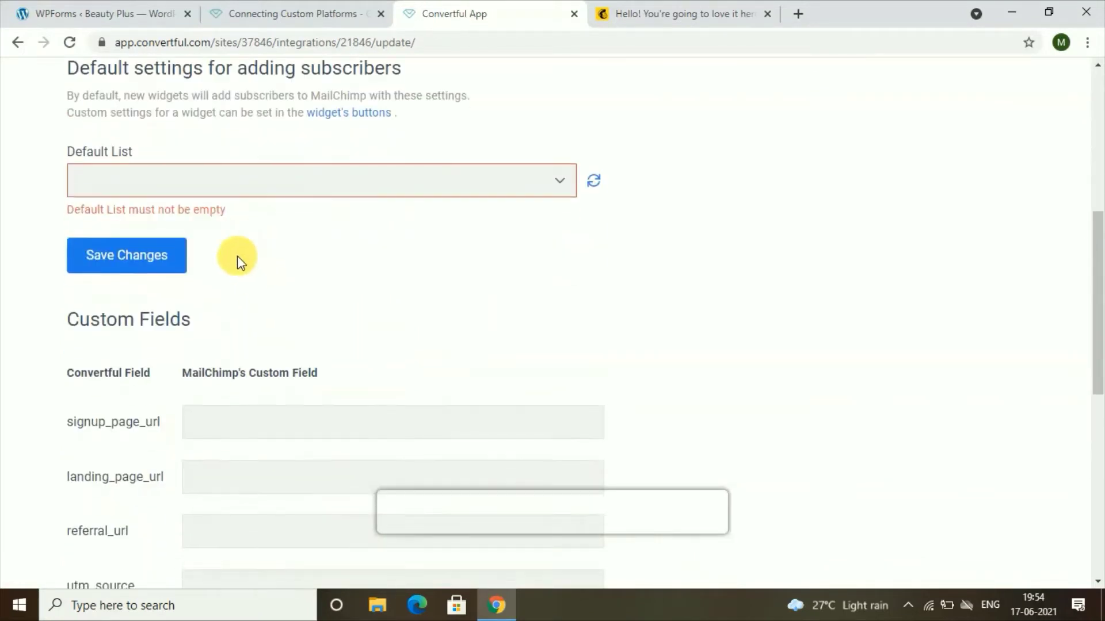
{"action": "left_click", "coordinate": [208, 178]}
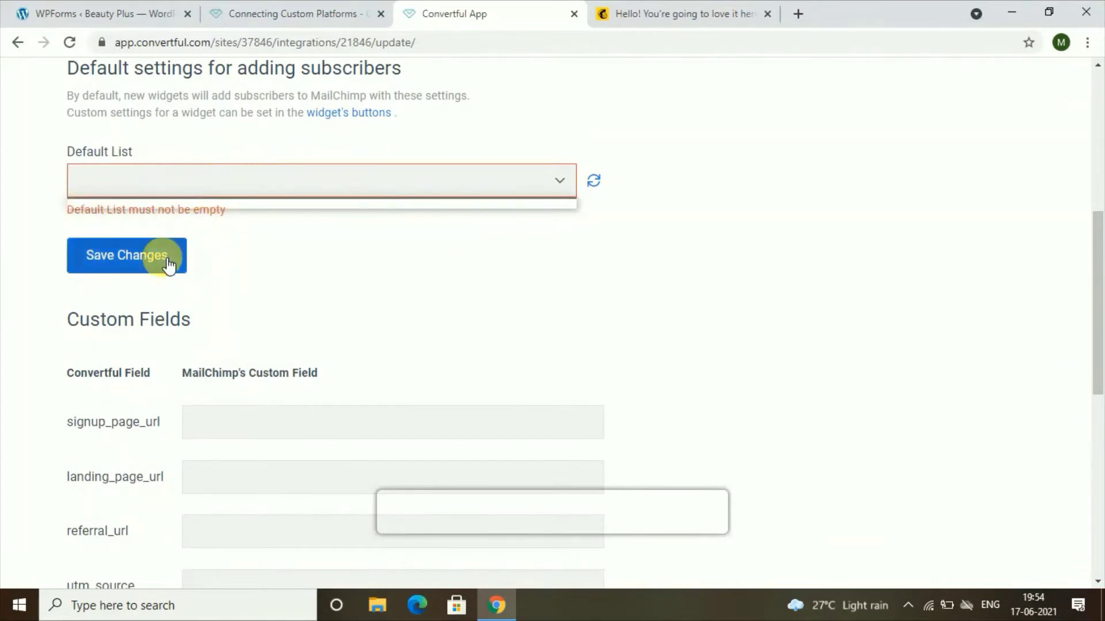
{"action": "scroll", "coordinate": [45, 236], "scroll_direction": "down", "scroll_amount": 6}
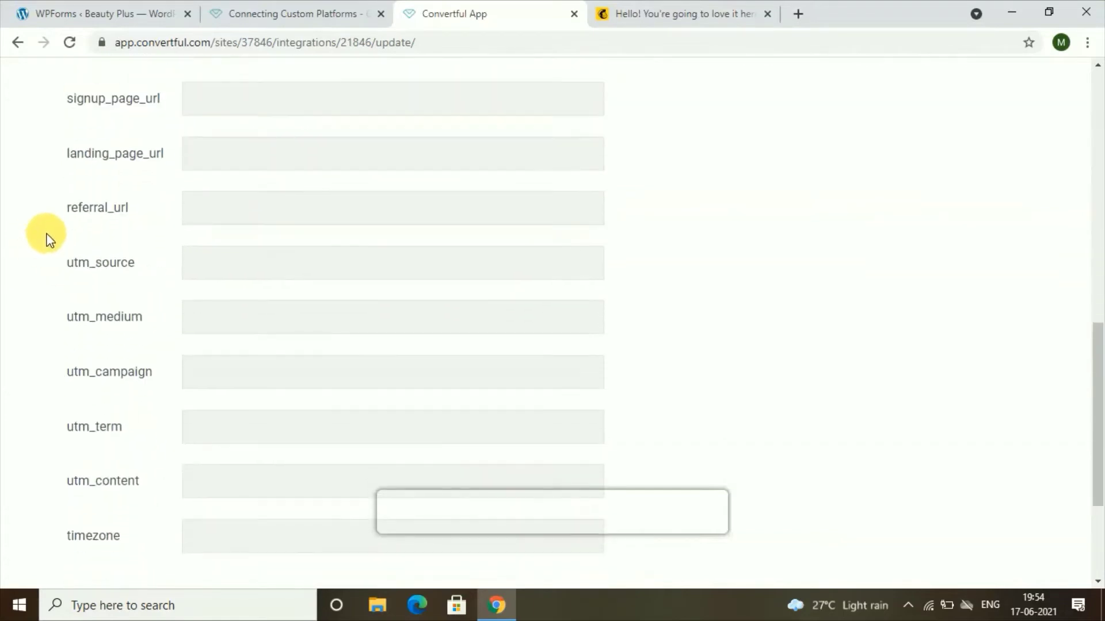
{"action": "scroll", "coordinate": [207, 270], "scroll_direction": "up", "scroll_amount": 11}
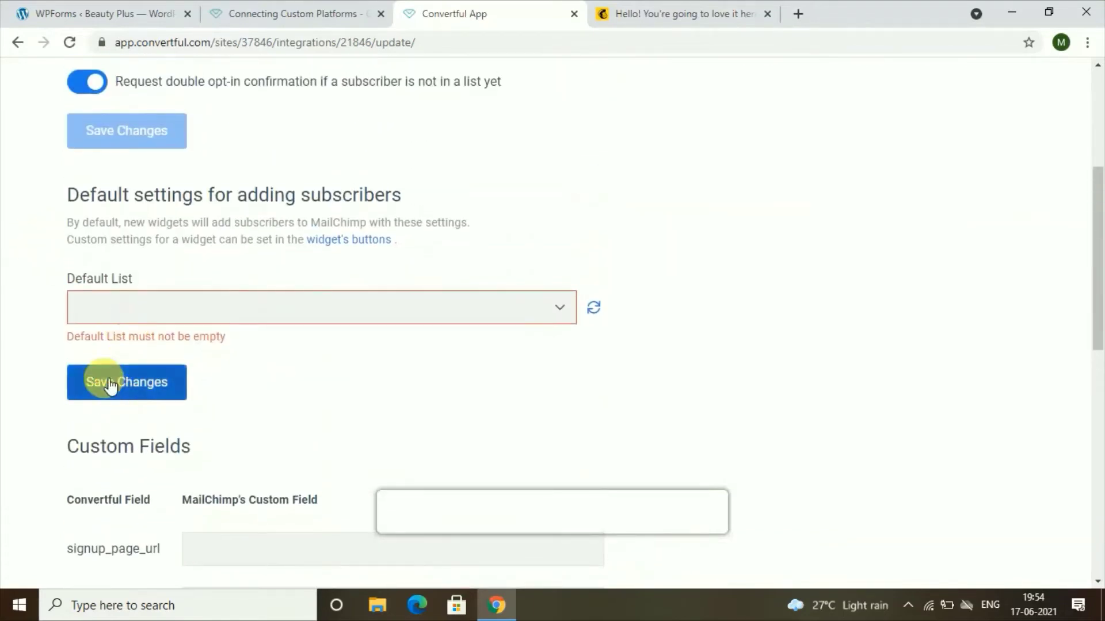
- Turn off the double opt-in confirmation request for subscribers not in a list yet, and save the change
{"action": "scroll", "coordinate": [338, 264], "scroll_direction": "up", "scroll_amount": 4}
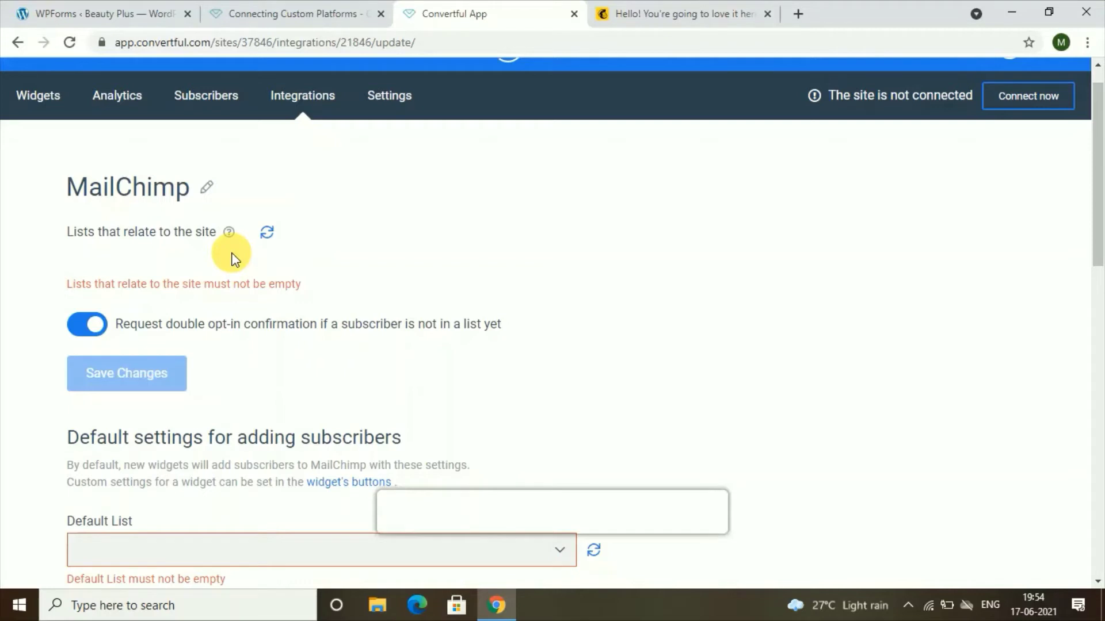
{"action": "left_click", "coordinate": [105, 332]}
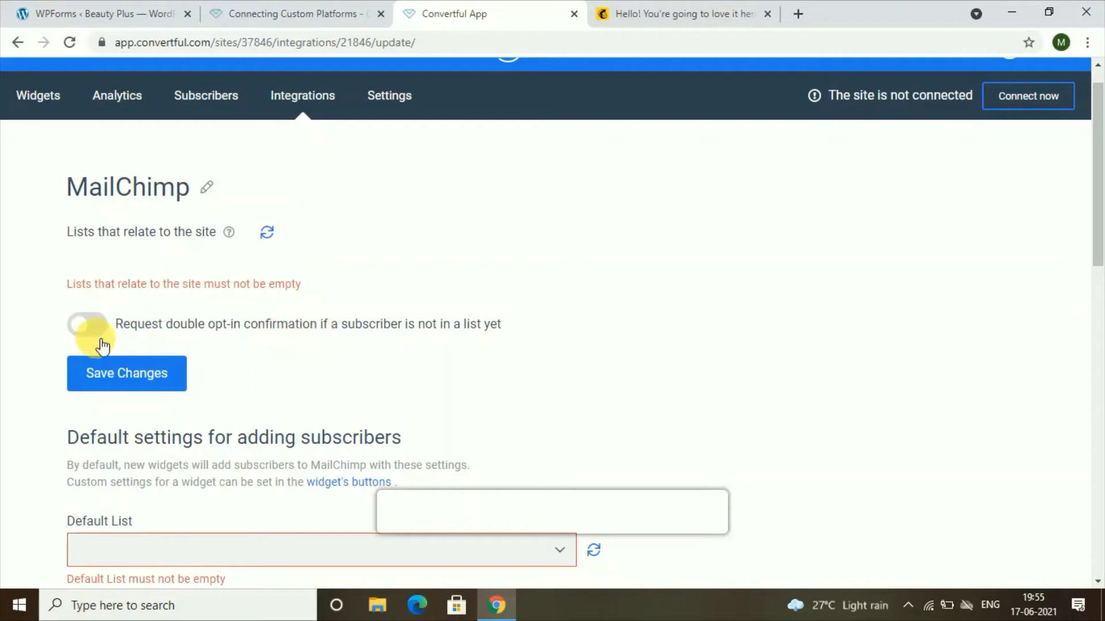
{"action": "left_click", "coordinate": [150, 385]}
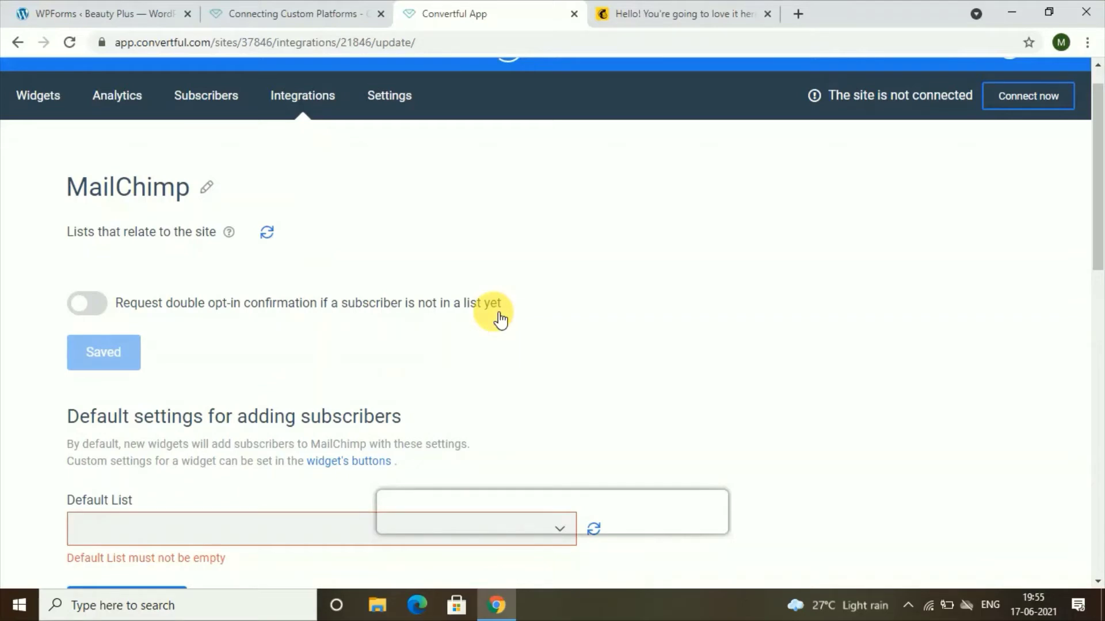
- Check which lists are offered as the Default List for adding subscribers
{"action": "scroll", "coordinate": [296, 485], "scroll_direction": "down", "scroll_amount": 1}
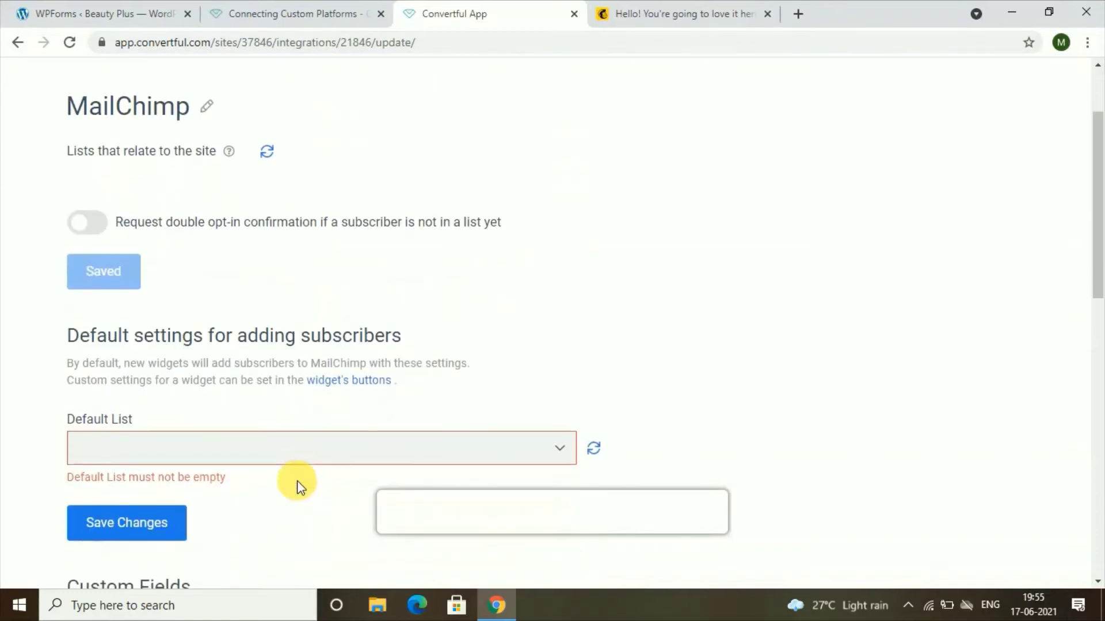
{"action": "left_click", "coordinate": [109, 453]}
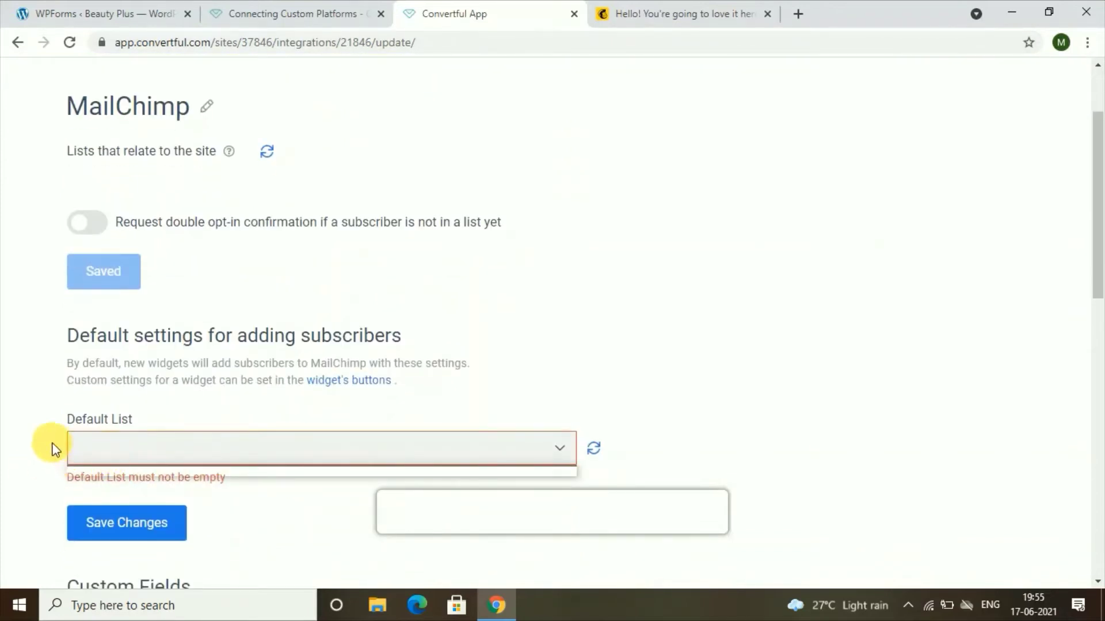
{"action": "left_click", "coordinate": [144, 486]}
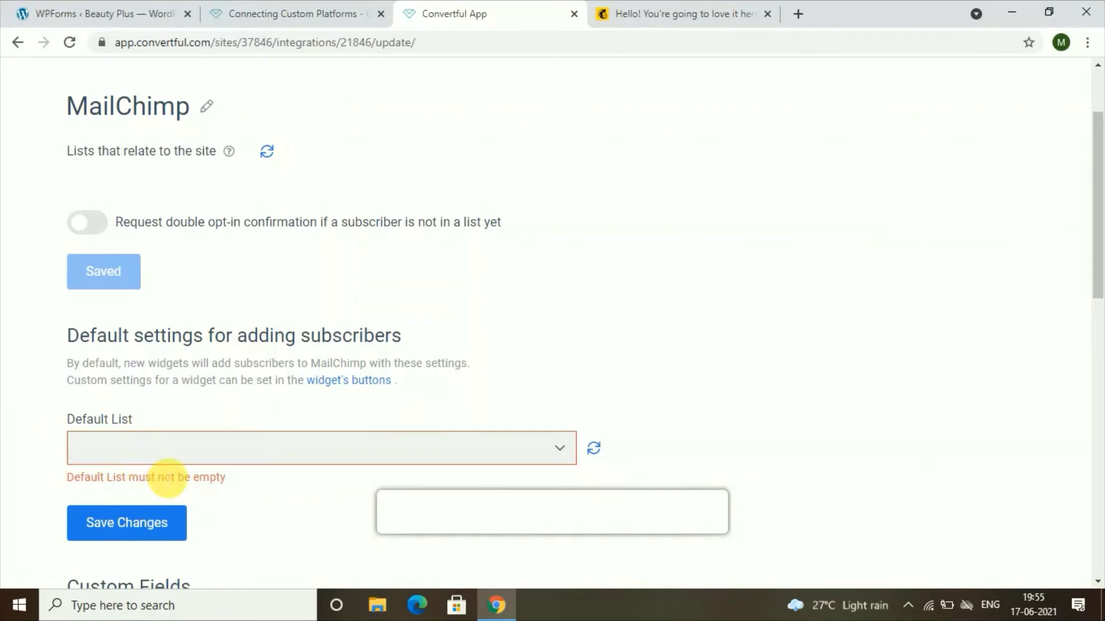
- Switch to Mailchimp, continue the account setup with the Free plan, and begin the account profile form
{"action": "left_click", "coordinate": [653, 13]}
{"action": "scroll", "coordinate": [408, 529], "scroll_direction": "up", "scroll_amount": 1}
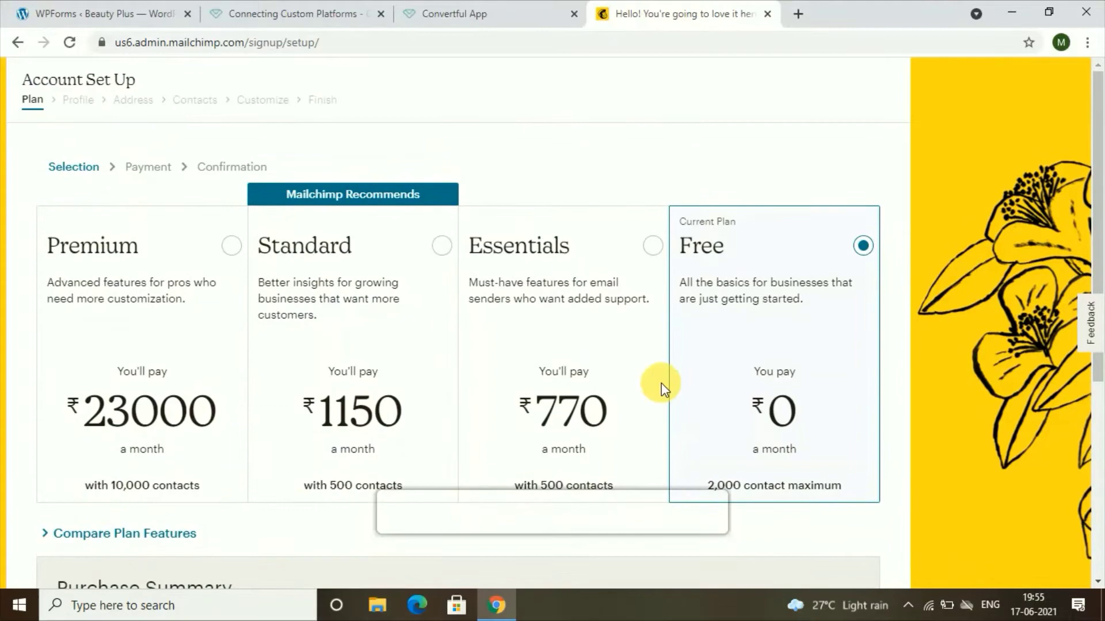
{"action": "scroll", "coordinate": [662, 383], "scroll_direction": "down", "scroll_amount": 4}
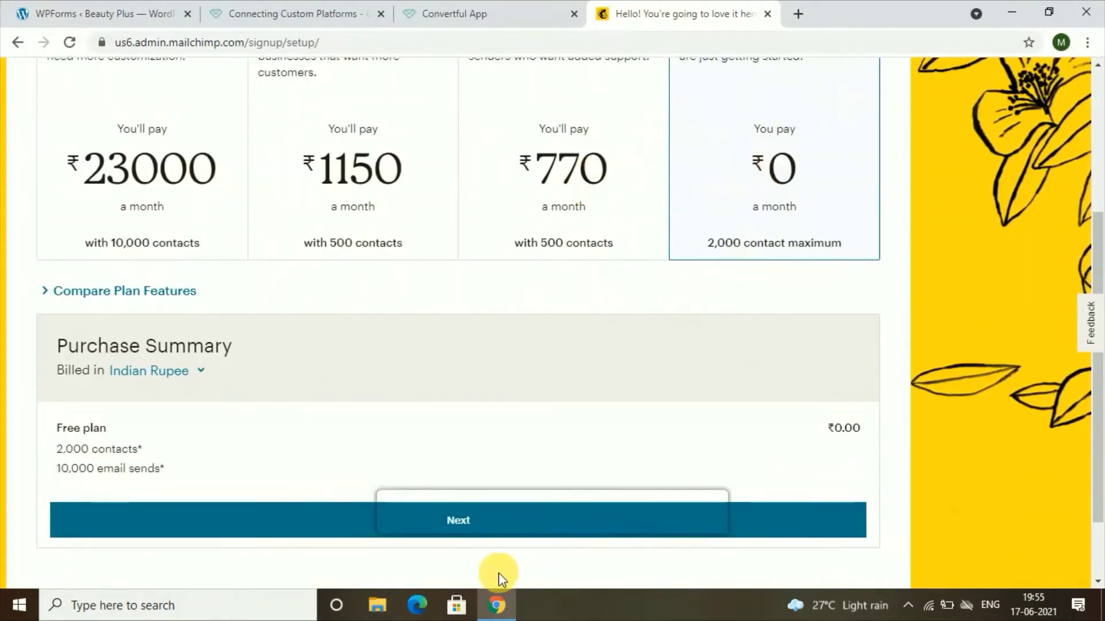
{"action": "left_click", "coordinate": [284, 517]}
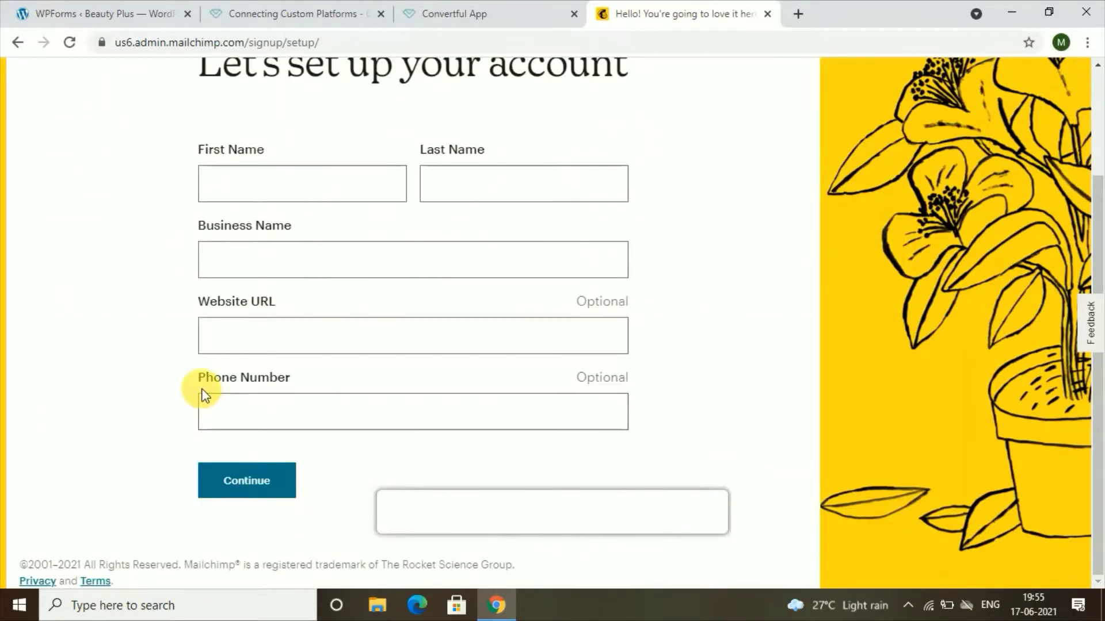
{"action": "scroll", "coordinate": [202, 390], "scroll_direction": "up", "scroll_amount": 3}
{"action": "left_click", "coordinate": [252, 320]}
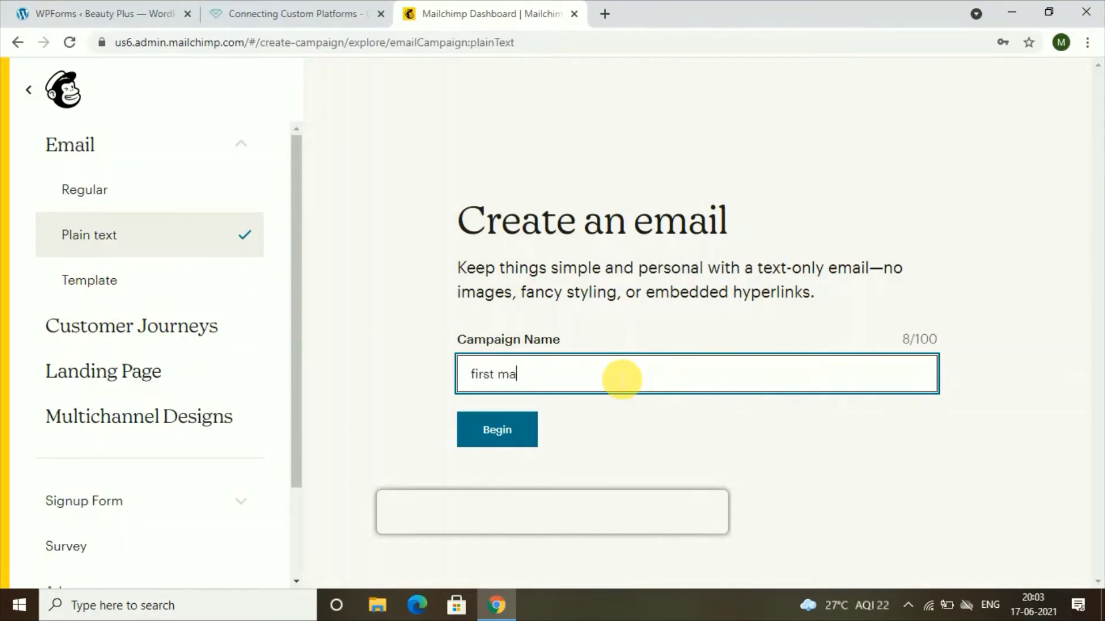
- Create a plain-text email campaign named "first mail" and accept the entire beauty plus audience as recipients
{"action": "type", "text": "il"}
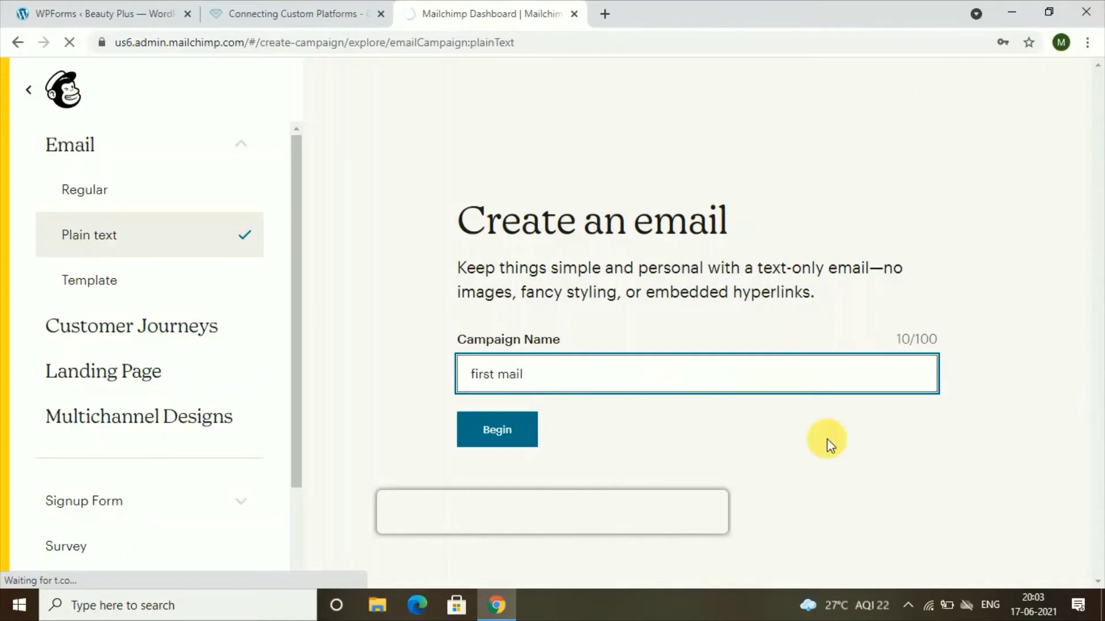
{"action": "left_click", "coordinate": [472, 437]}
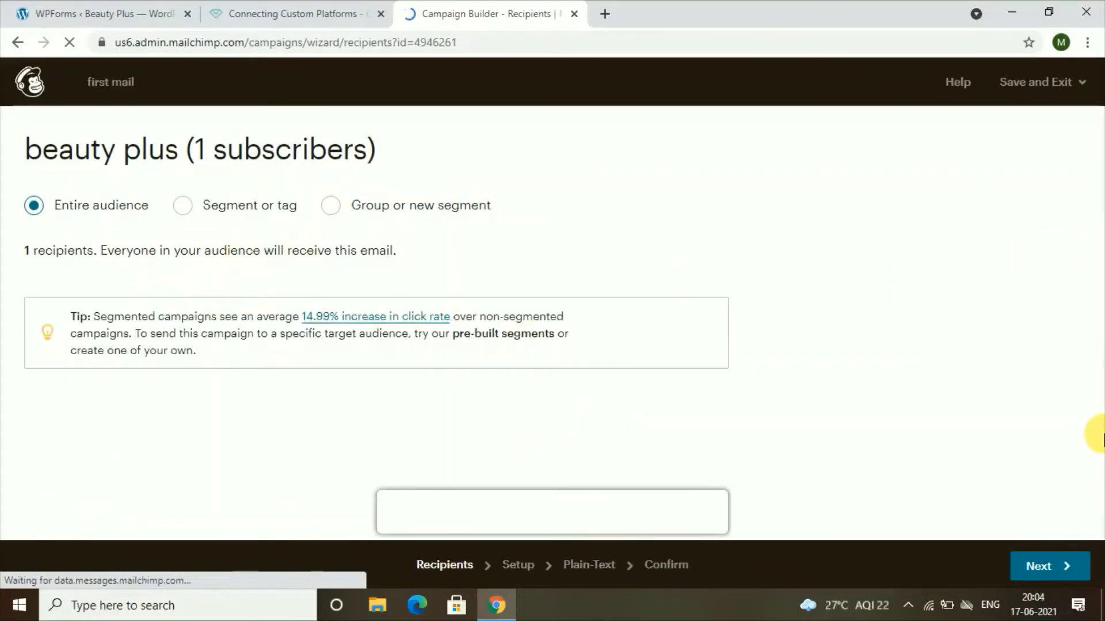
{"action": "left_click", "coordinate": [1067, 579]}
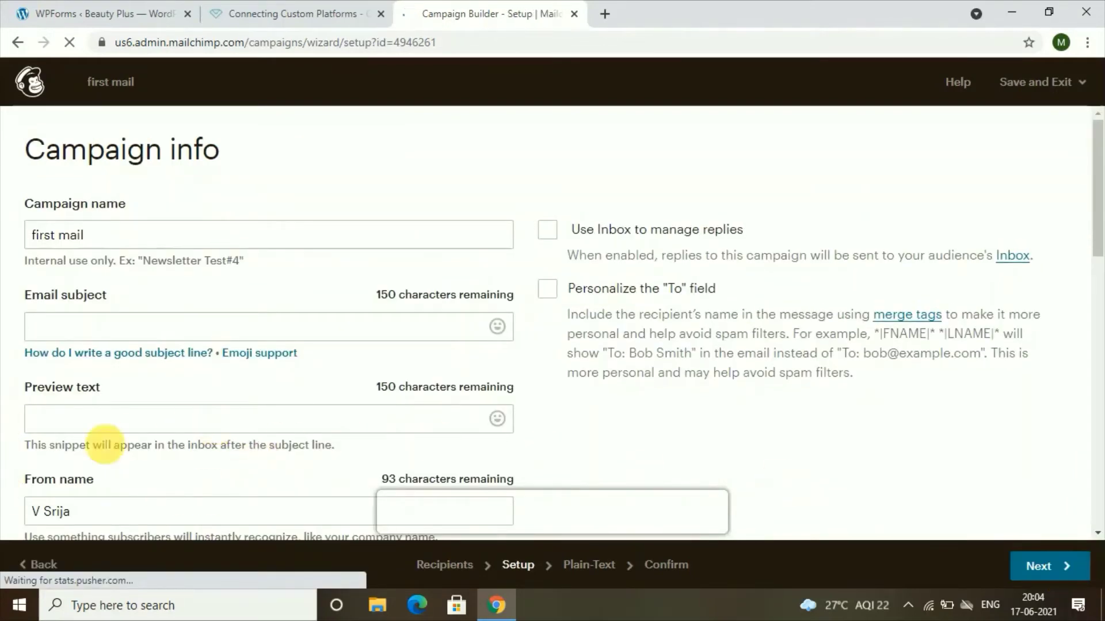
- Set the campaign's email subject to "free gift" and its preview text to "hey", and continue to the plain-text content
{"action": "left_click", "coordinate": [104, 327]}
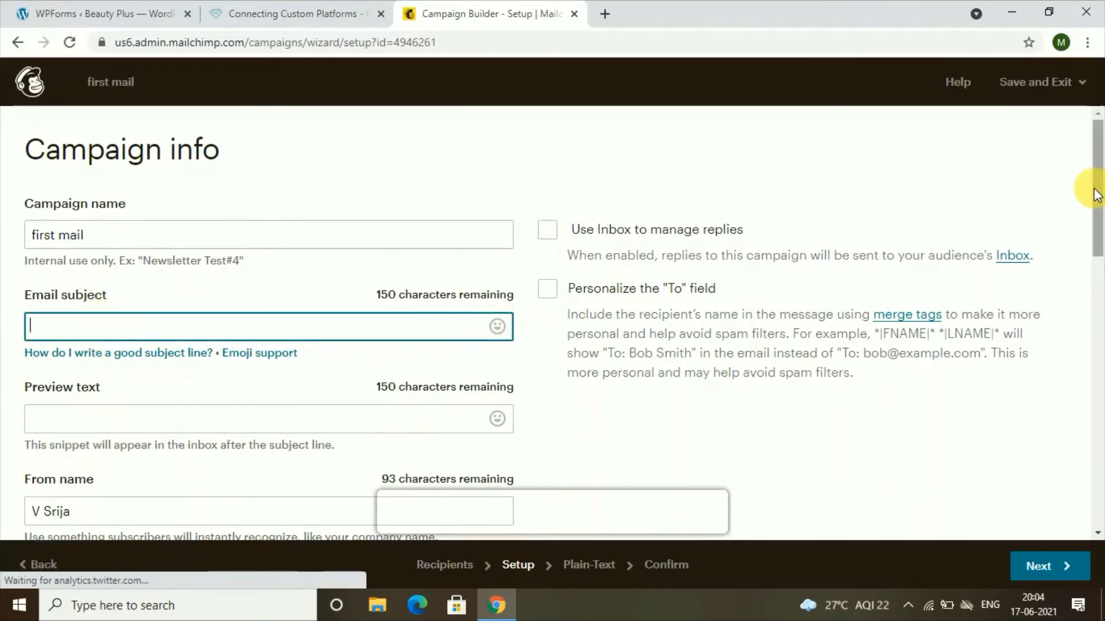
{"action": "type", "text": "free "}
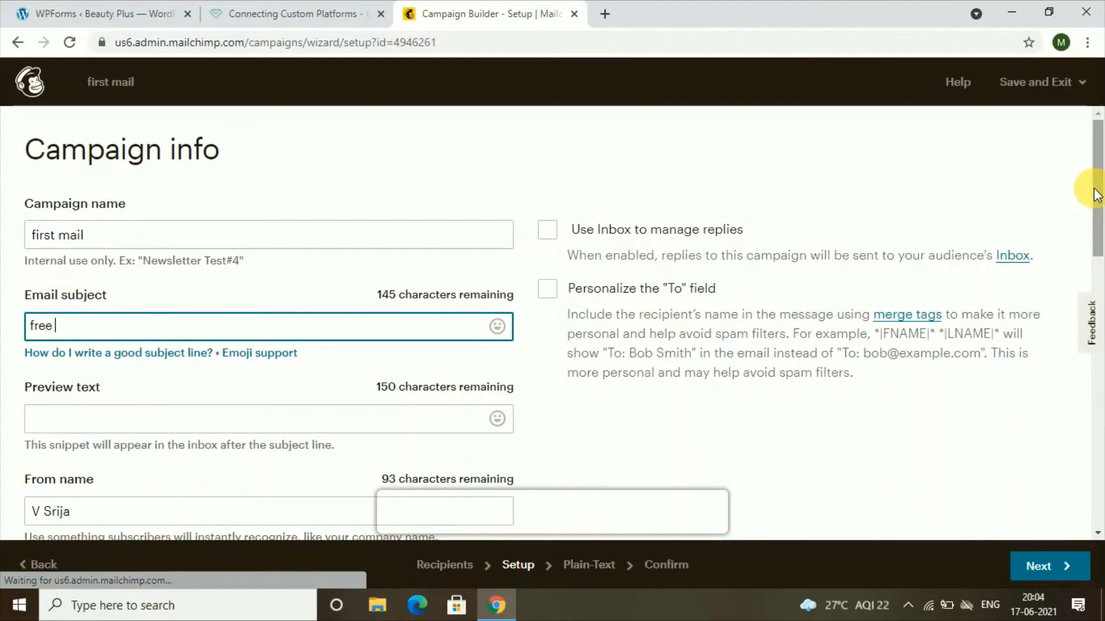
{"action": "type", "text": "gift"}
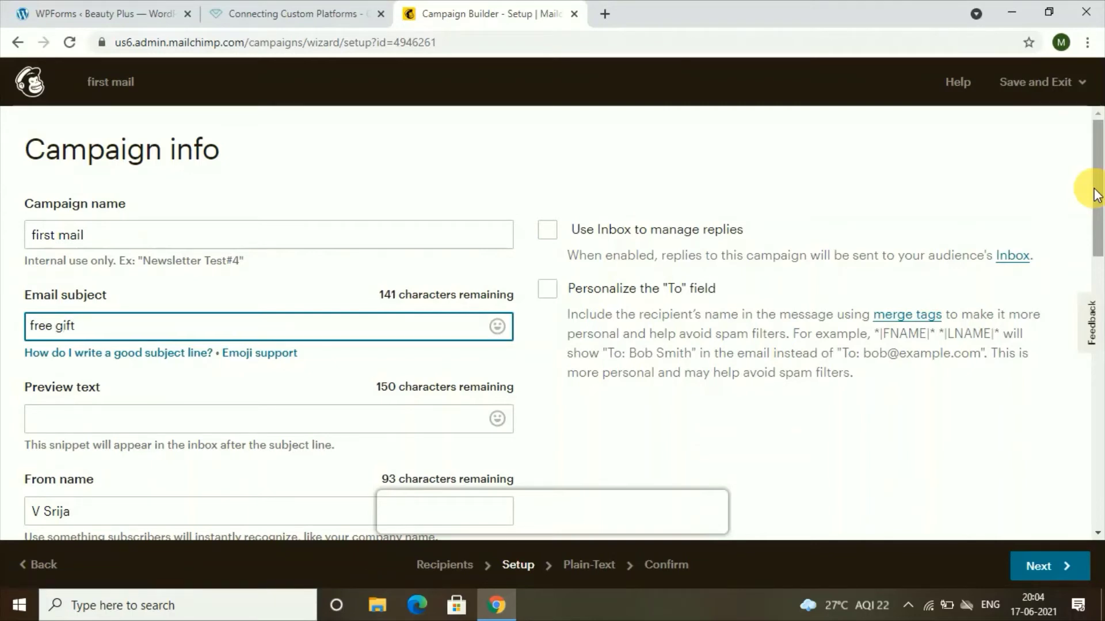
{"action": "left_click", "coordinate": [212, 425]}
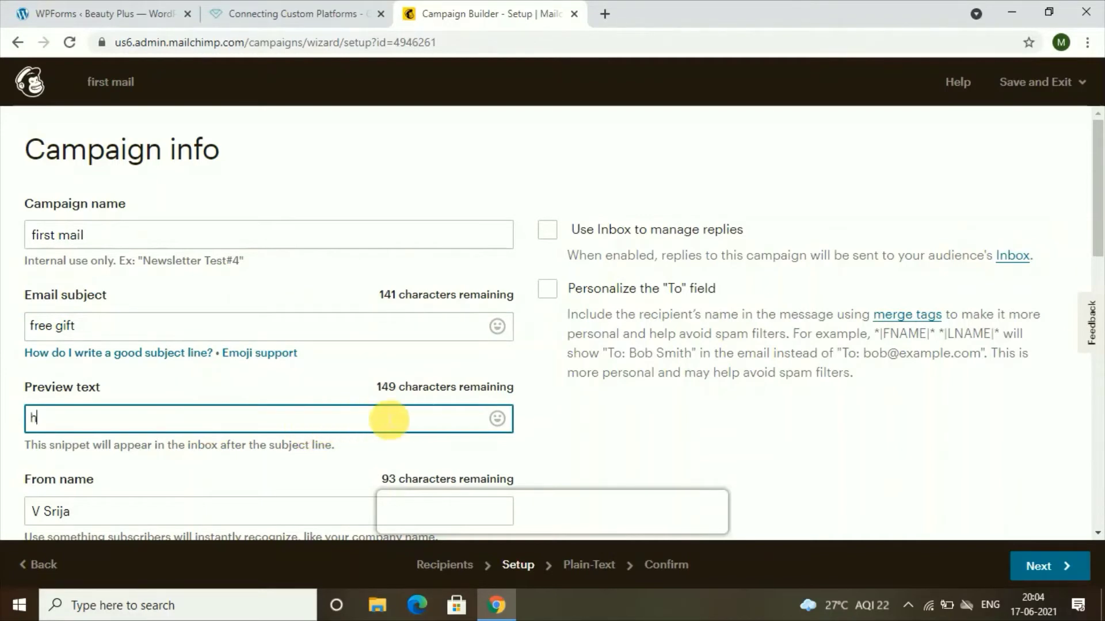
{"action": "scroll", "coordinate": [386, 419], "scroll_direction": "down", "scroll_amount": 5}
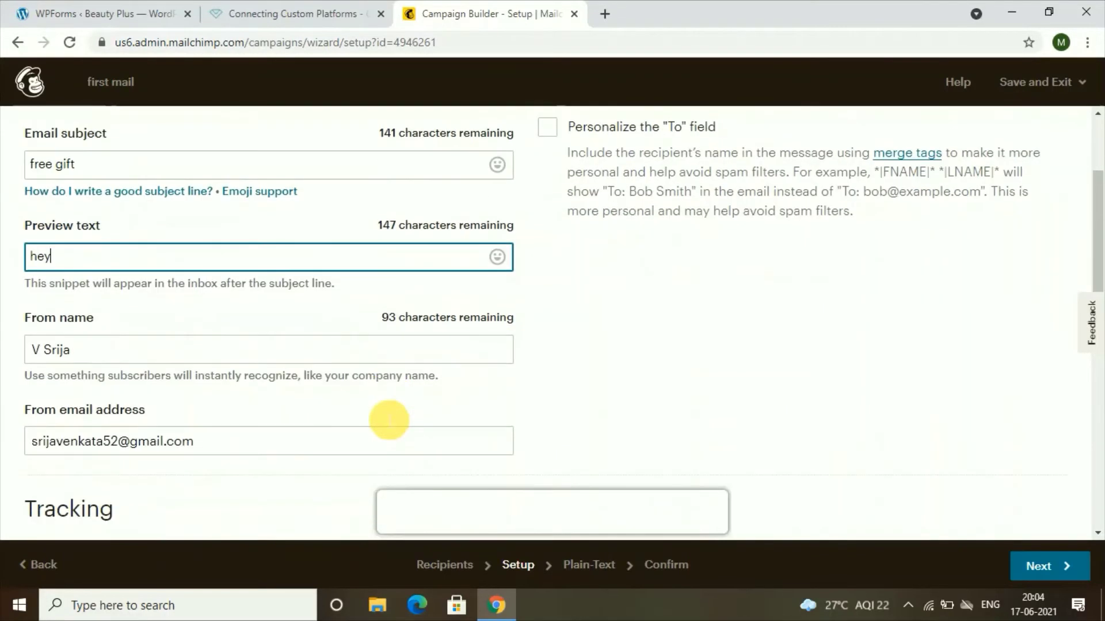
{"action": "scroll", "coordinate": [384, 418], "scroll_direction": "down", "scroll_amount": 9}
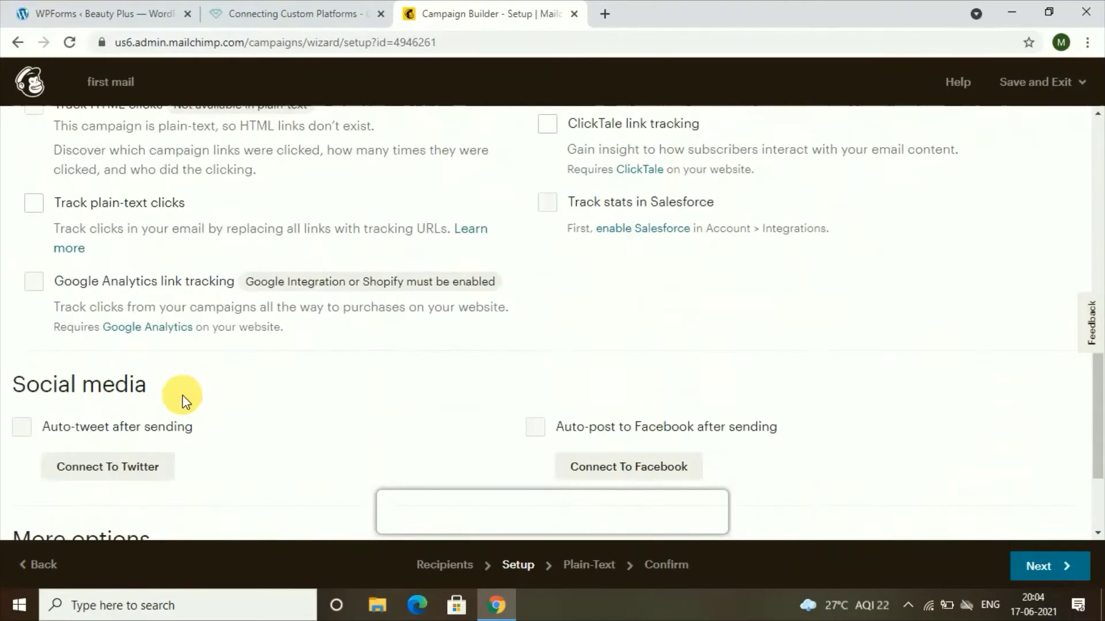
{"action": "left_click", "coordinate": [1033, 566]}
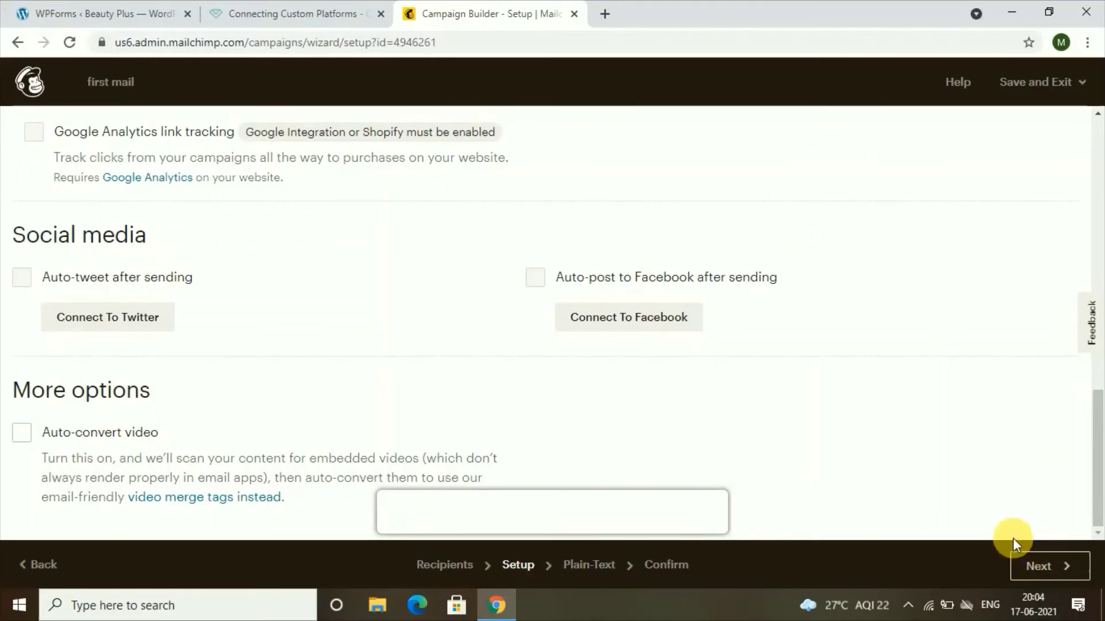
{"action": "left_click", "coordinate": [1034, 570]}
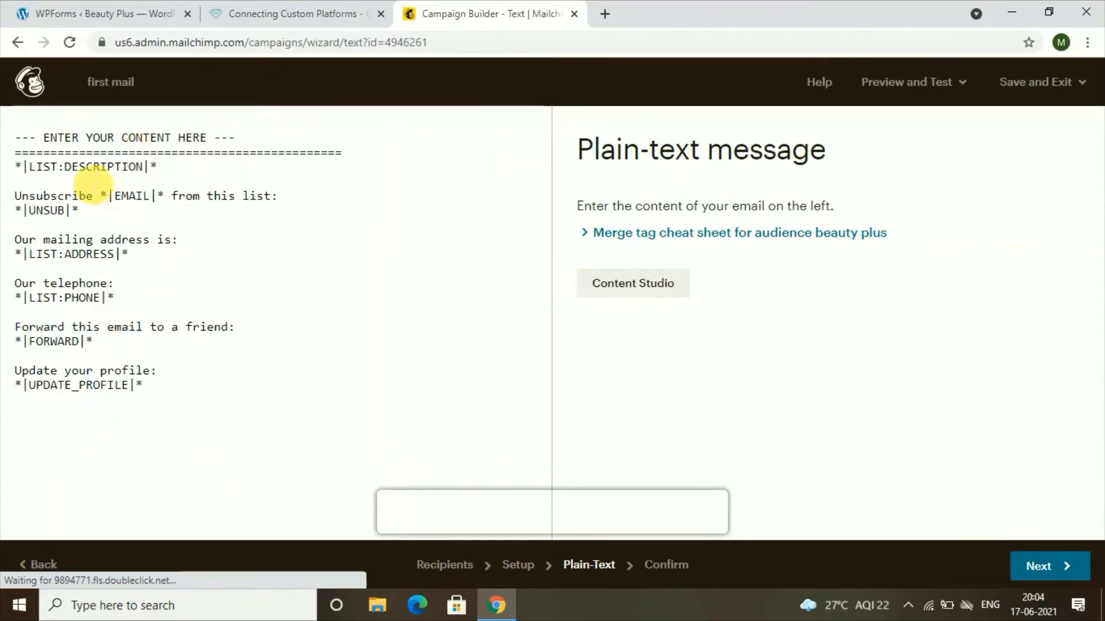
- Accept the default plain-text message content and send the campaign to the beauty plus audience immediately
{"action": "left_click", "coordinate": [108, 219]}
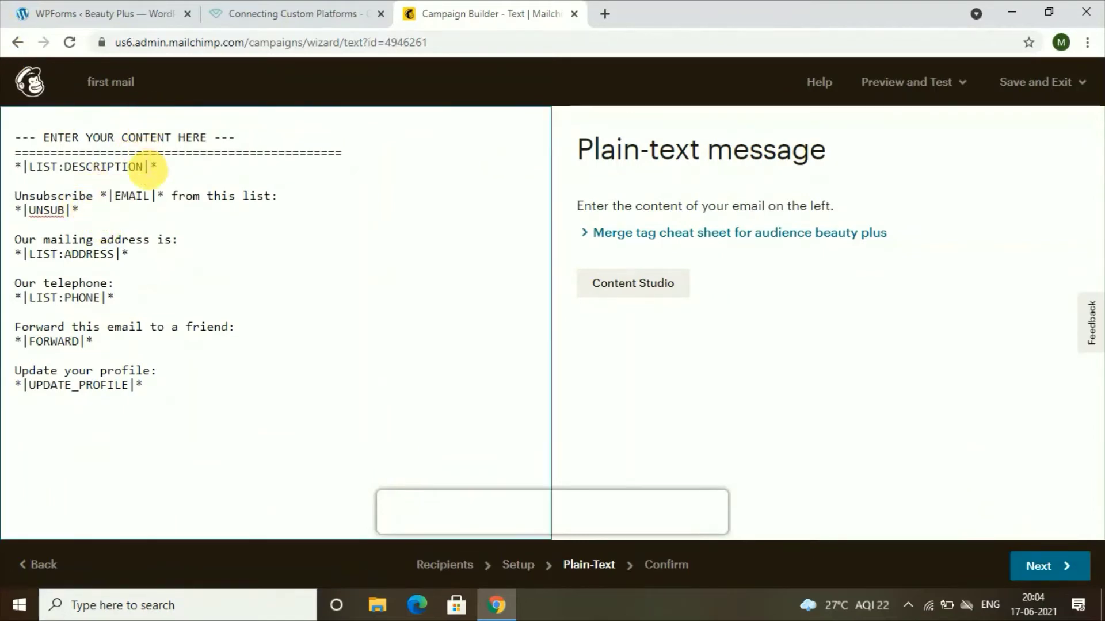
{"action": "left_click_drag", "start_coordinate": [214, 138], "coordinate": [114, 139]}
{"action": "left_click", "coordinate": [78, 247]}
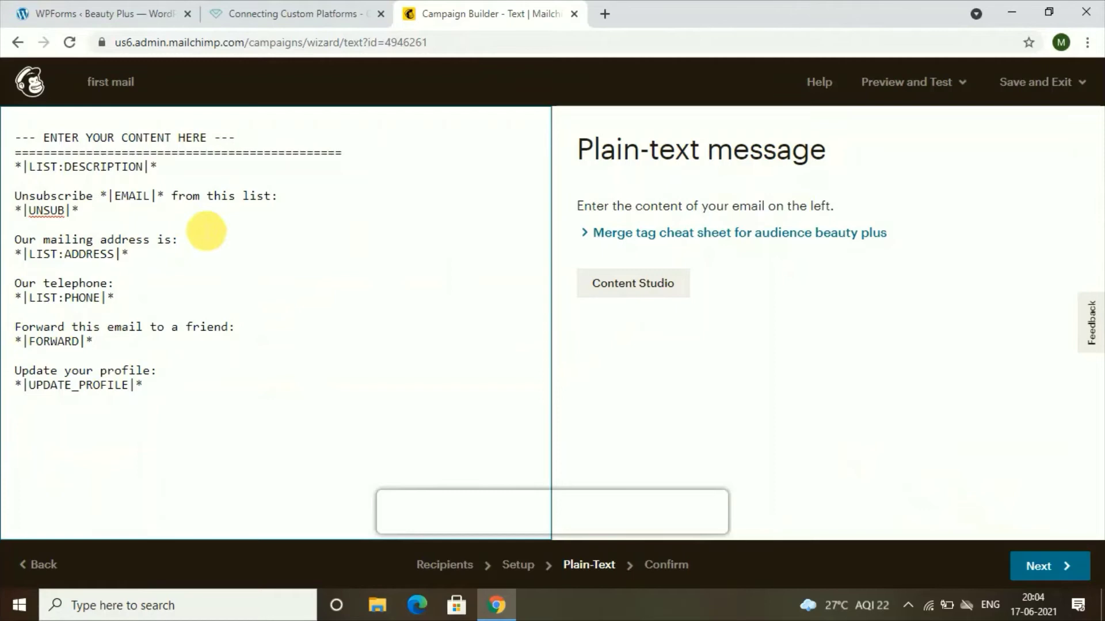
{"action": "left_click", "coordinate": [1035, 566]}
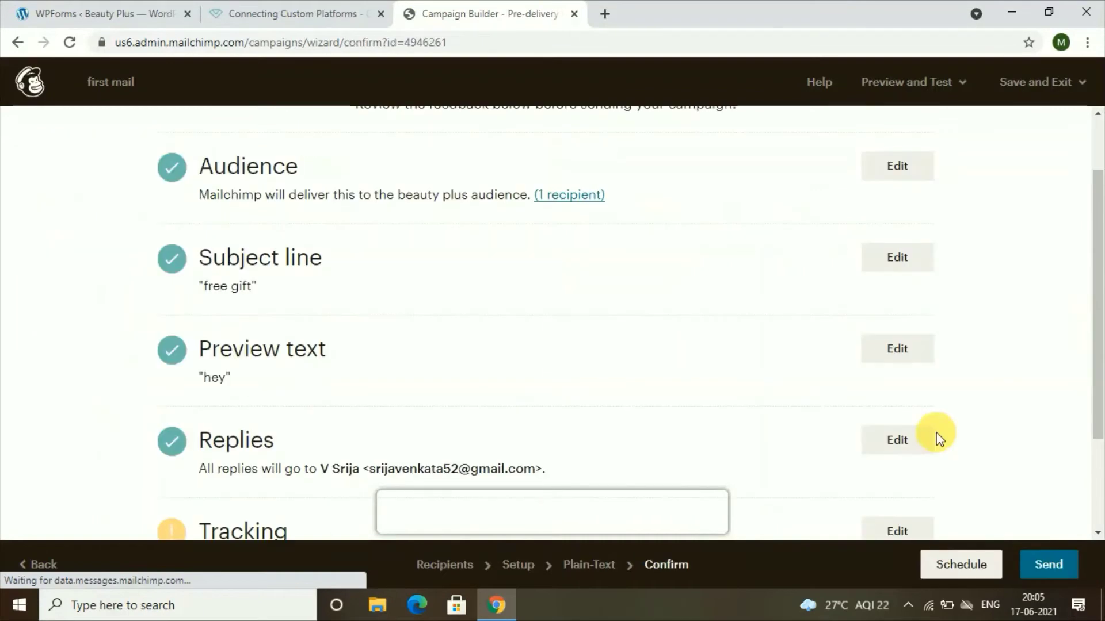
{"action": "left_click", "coordinate": [1028, 562]}
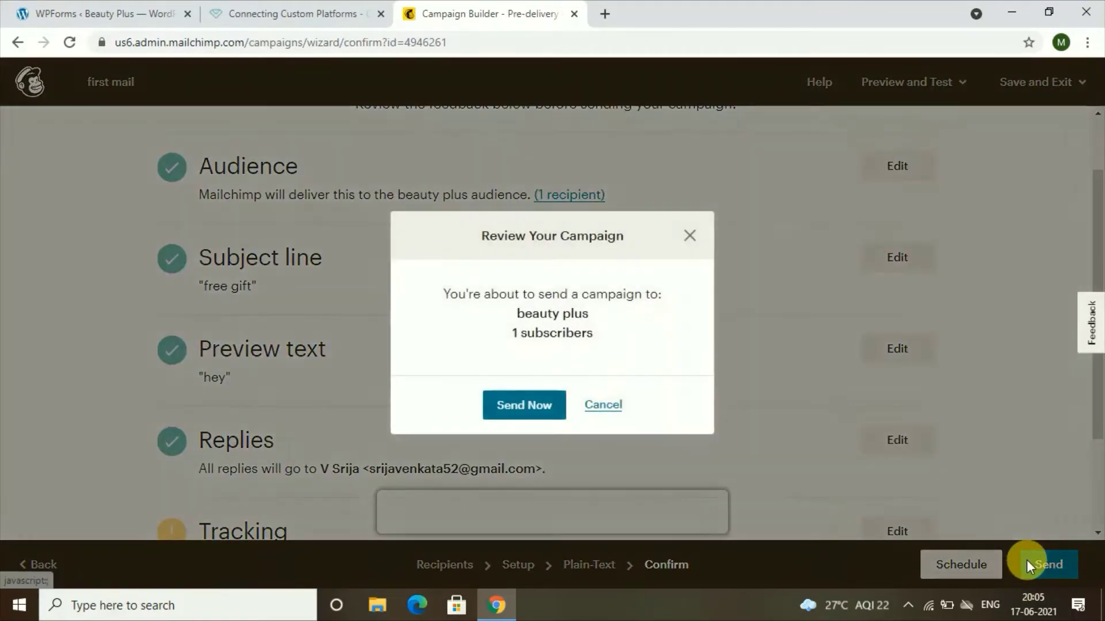
{"action": "left_click", "coordinate": [523, 406]}
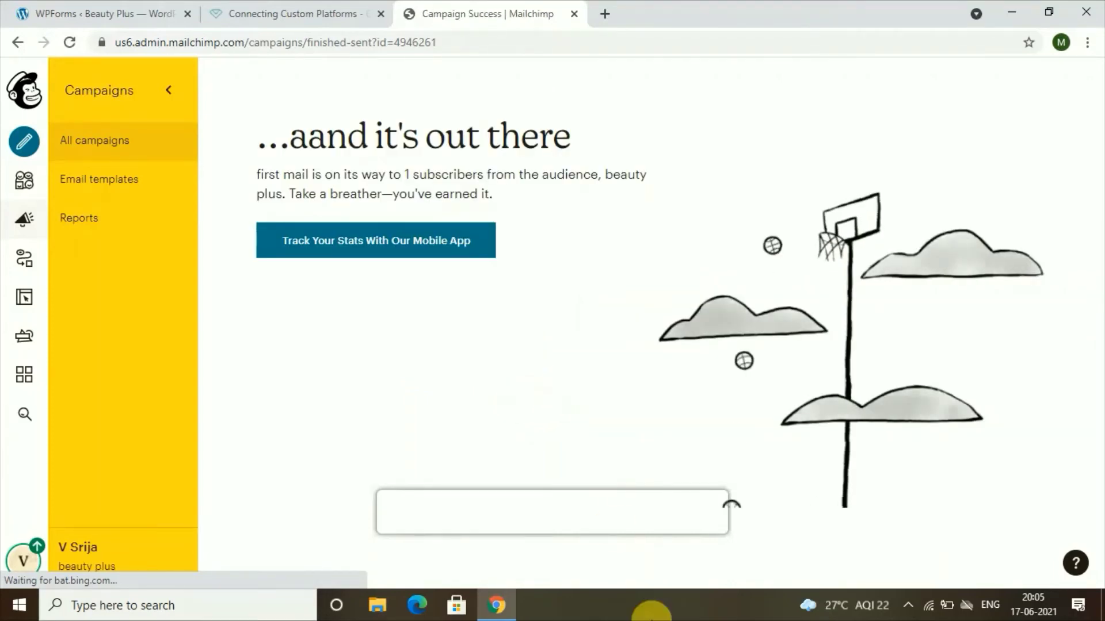
- Open the campaign reports and check the entry for the "first mail" campaign
{"action": "left_click", "coordinate": [81, 220]}
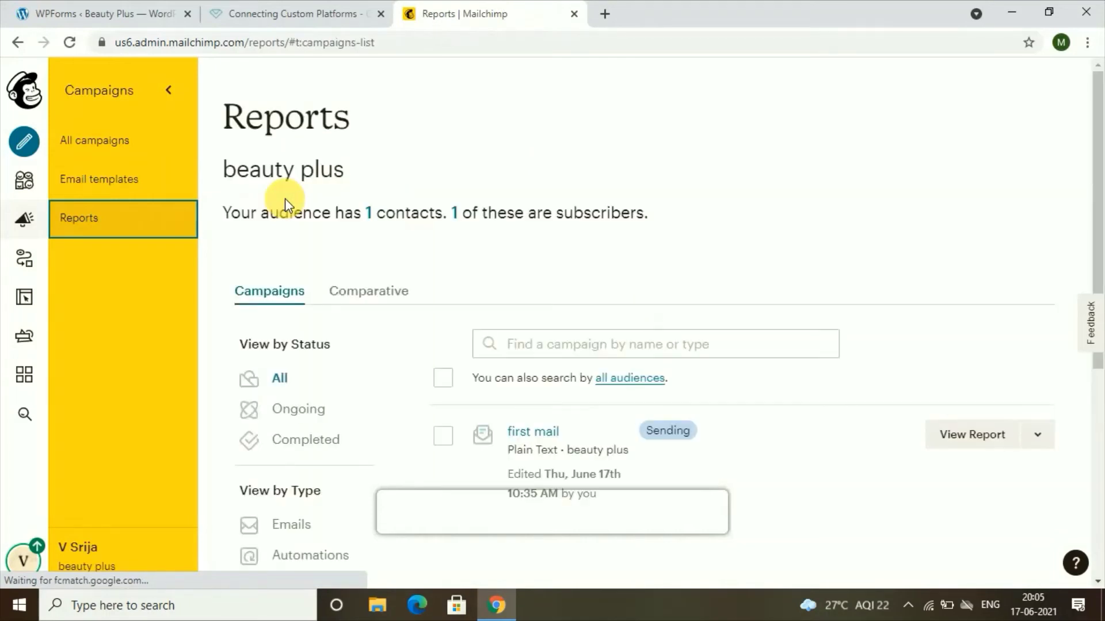
{"action": "scroll", "coordinate": [624, 469], "scroll_direction": "down", "scroll_amount": 3}
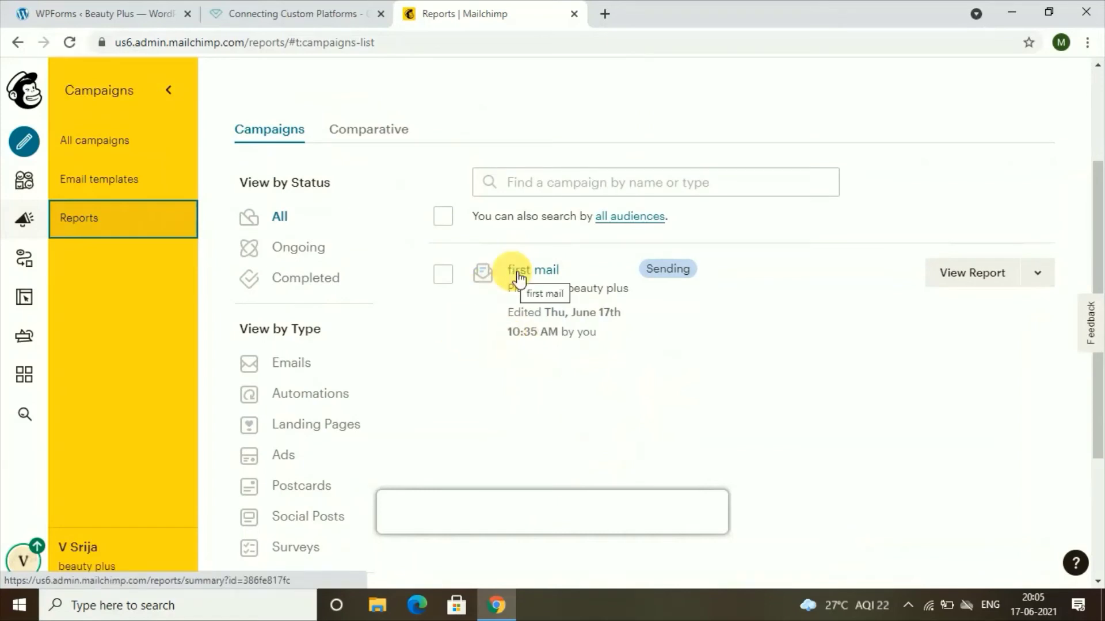
{"action": "left_click", "coordinate": [518, 275]}
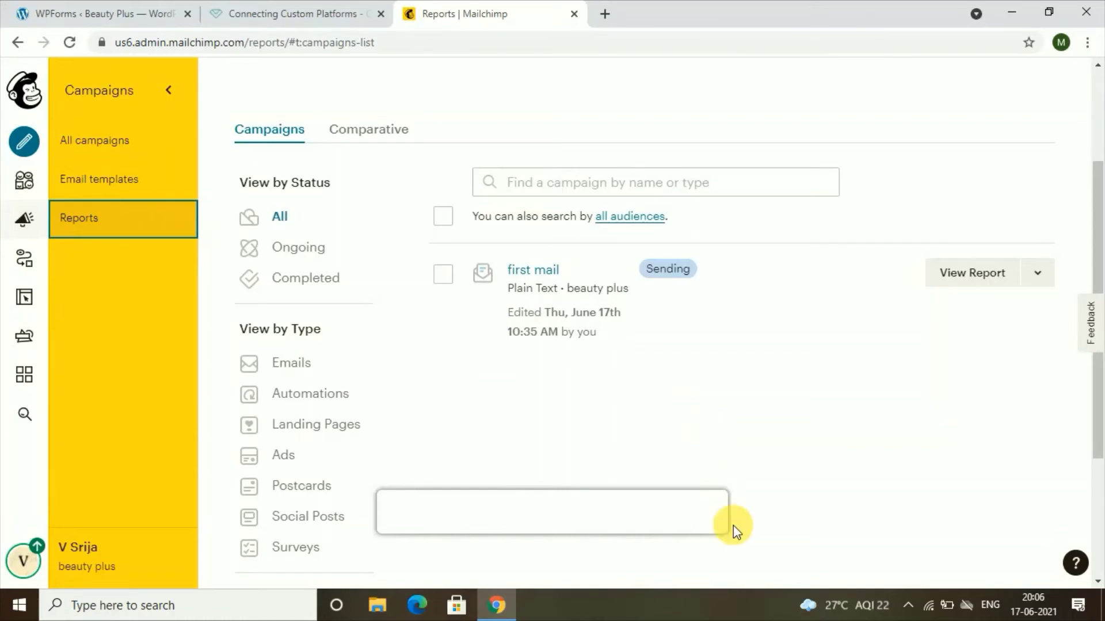
- Switch to Convertful, open the widgets of the beautyplus.unaux.com site, and start creating a new widget
{"action": "left_click", "coordinate": [221, 12]}
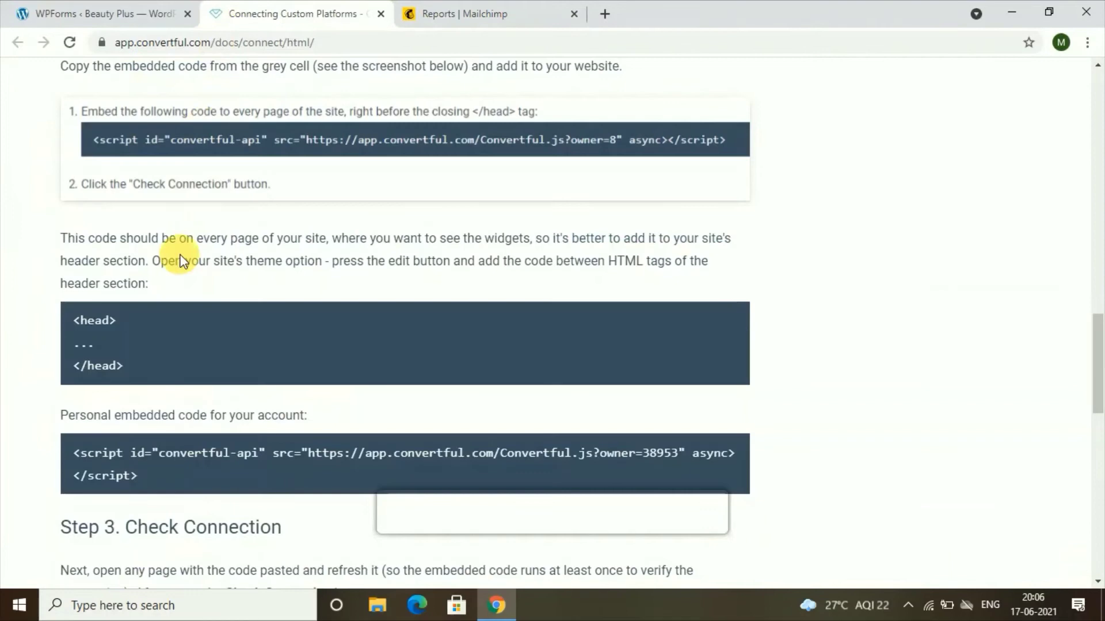
{"action": "scroll", "coordinate": [163, 254], "scroll_direction": "up", "scroll_amount": 10}
{"action": "scroll", "coordinate": [16, 84], "scroll_direction": "up", "scroll_amount": 10}
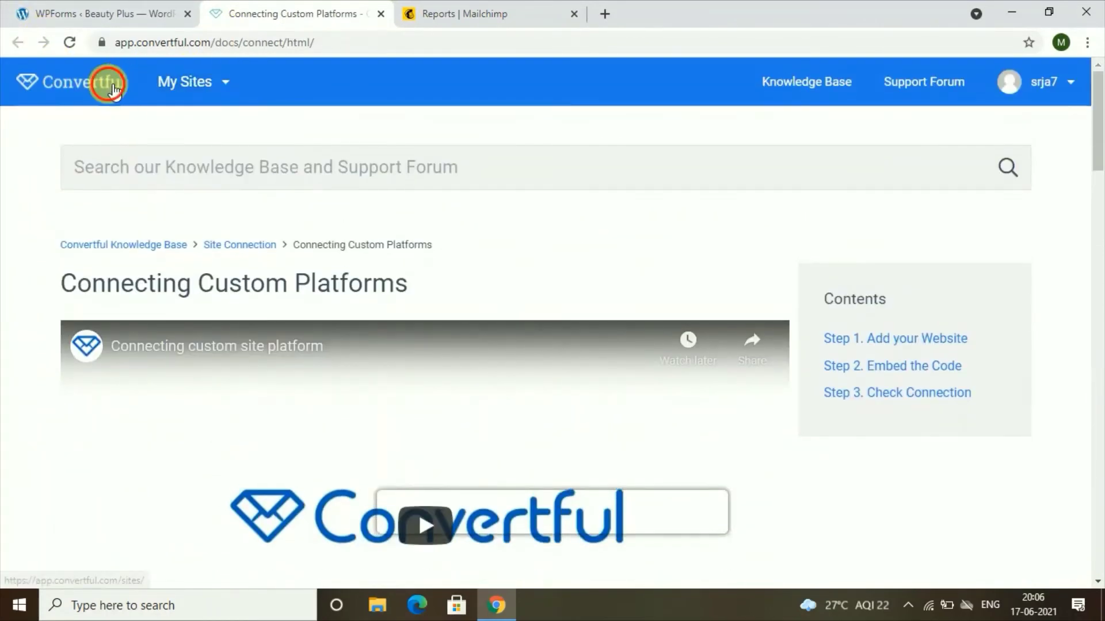
{"action": "mouse_move", "coordinate": [185, 81]}
{"action": "left_click", "coordinate": [235, 123]}
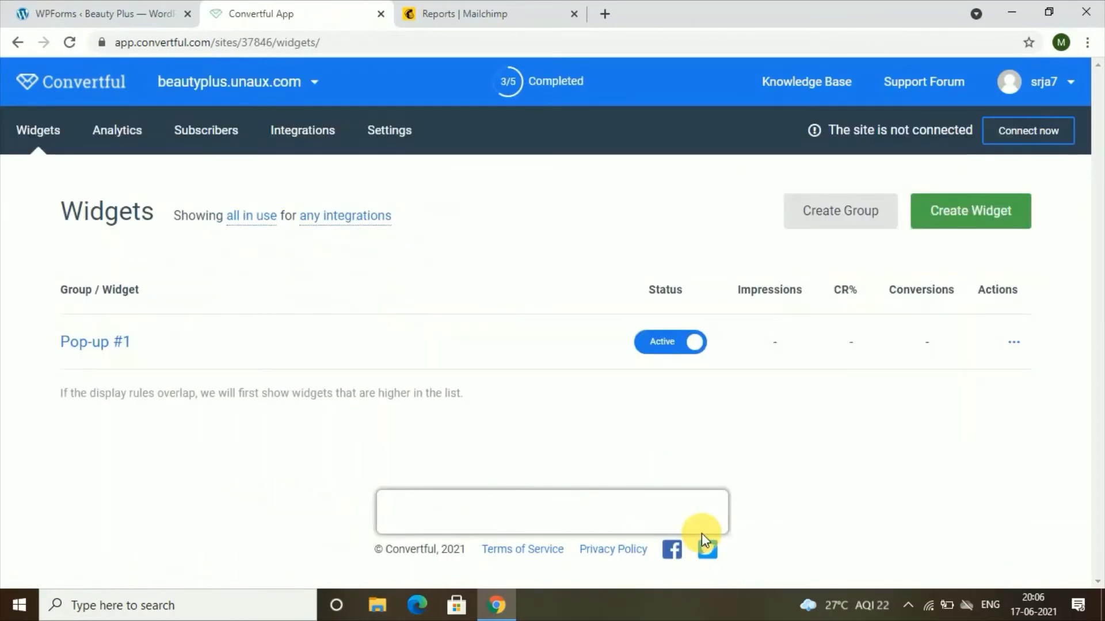
{"action": "left_click", "coordinate": [939, 214]}
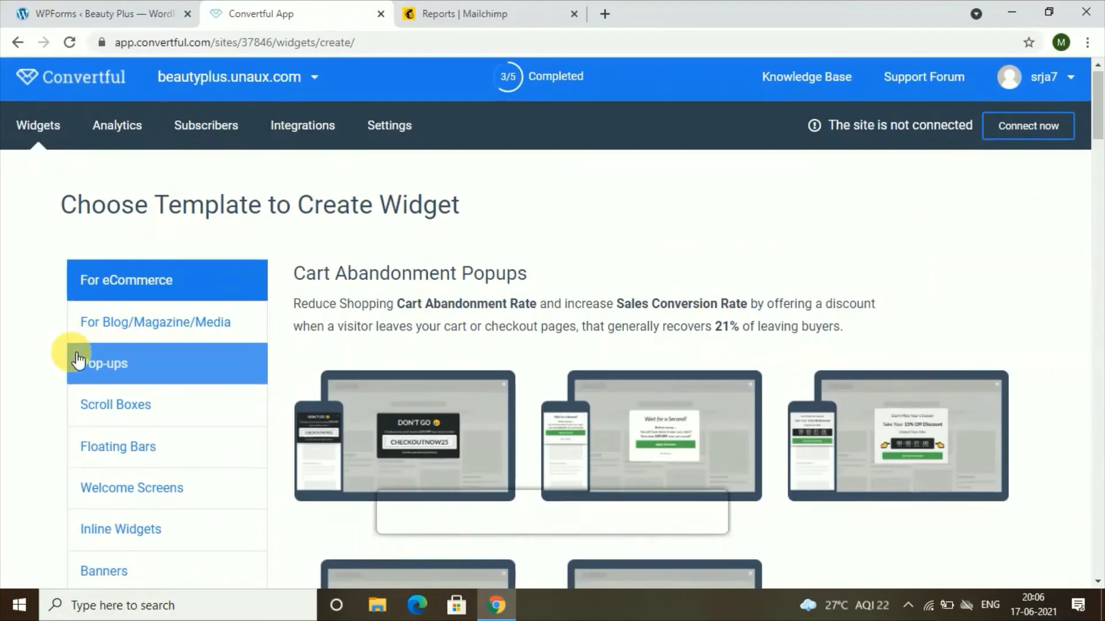
- Browse the widget template categories and show the Inline Widgets templates
{"action": "scroll", "coordinate": [87, 380], "scroll_direction": "down", "scroll_amount": 3}
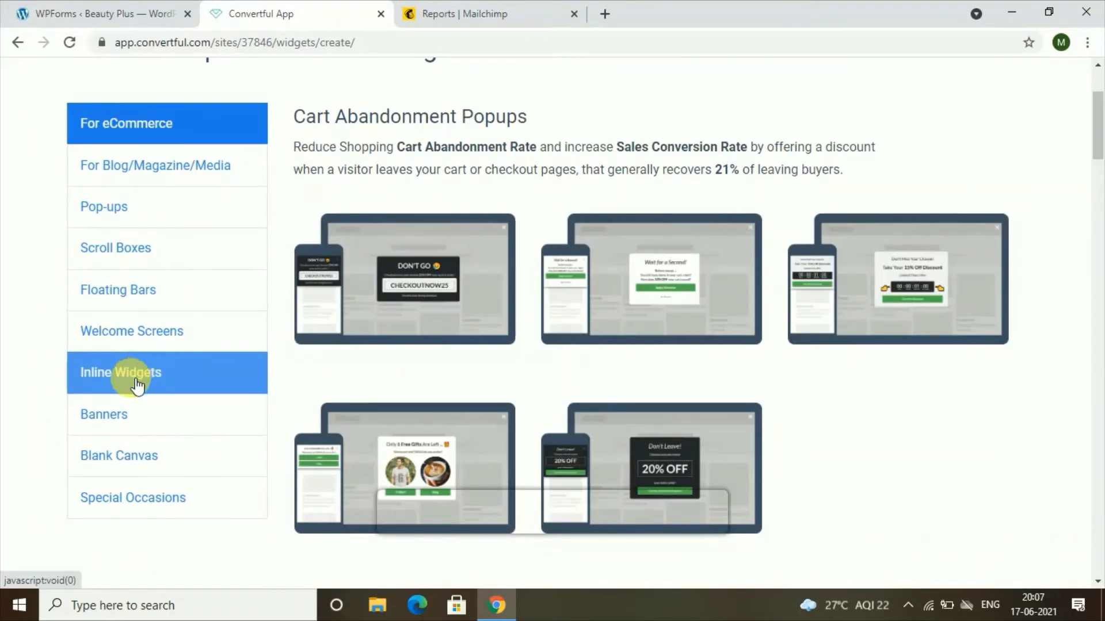
{"action": "mouse_move", "coordinate": [339, 443]}
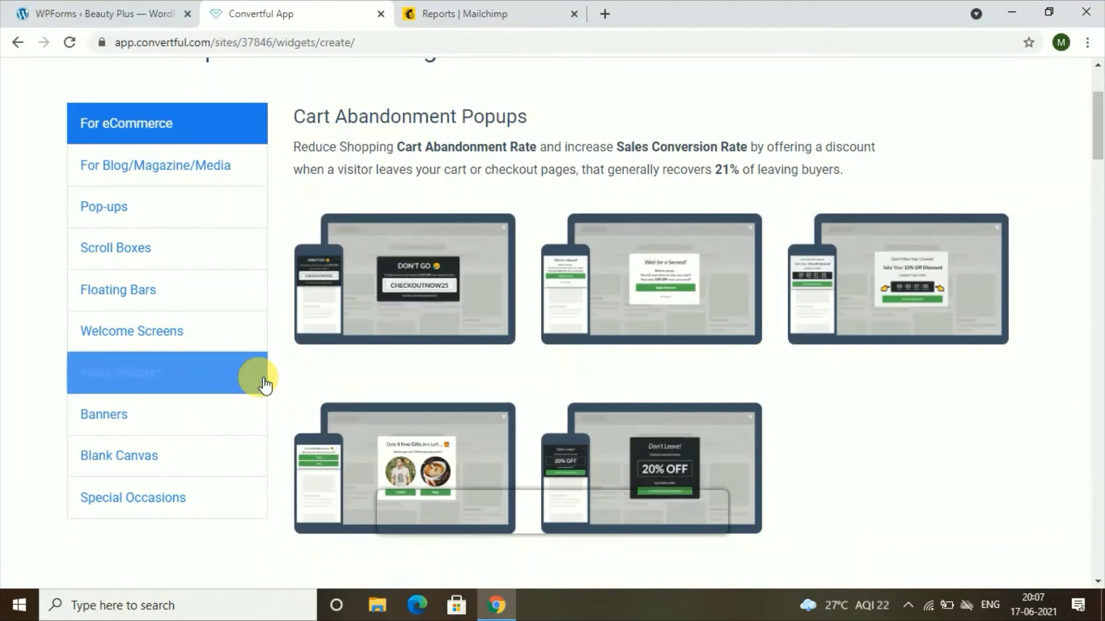
{"action": "left_click", "coordinate": [262, 381]}
{"action": "scroll", "coordinate": [531, 326], "scroll_direction": "down", "scroll_amount": 3}
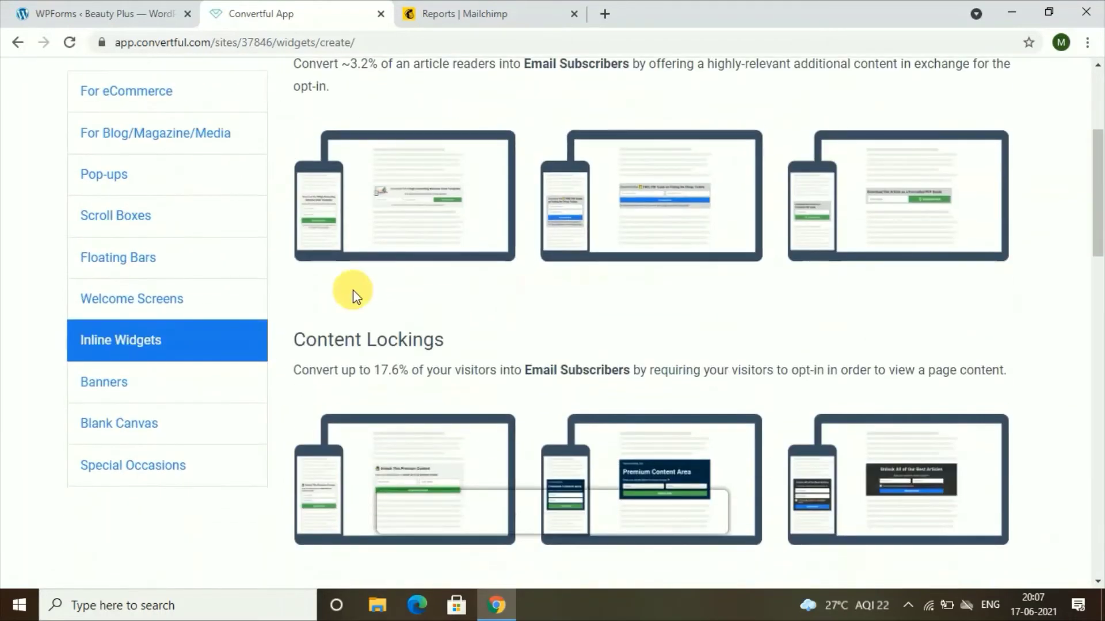
{"action": "scroll", "coordinate": [409, 311], "scroll_direction": "up", "scroll_amount": 3}
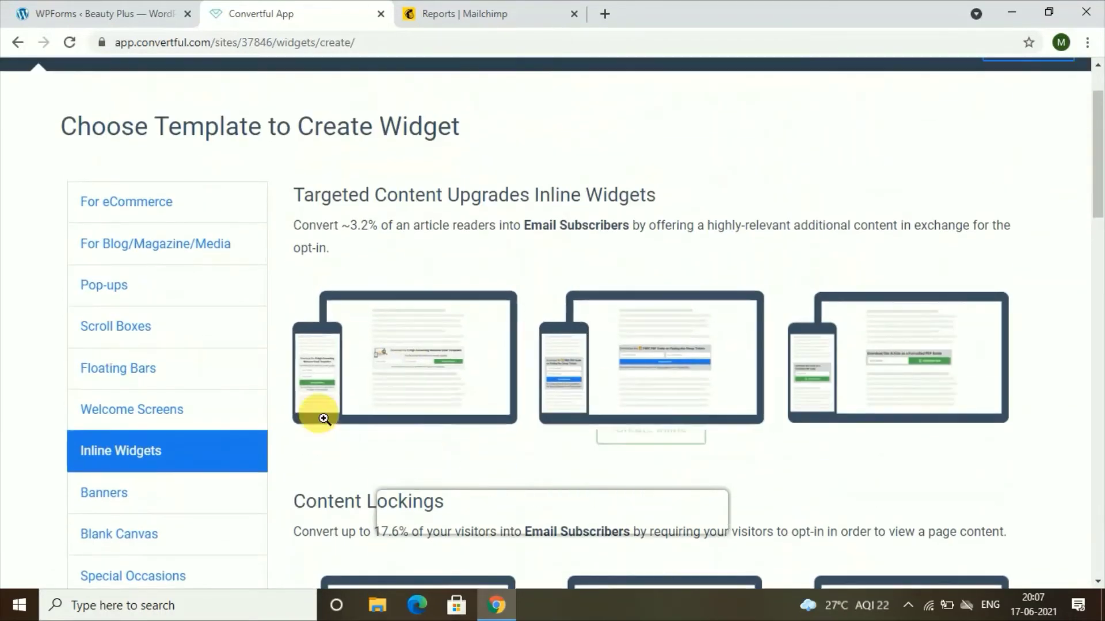
- Preview the formatted PDF guide content upgrade template and the blue travel blog template among the Simple Subscription Inline Widgets
{"action": "mouse_move", "coordinate": [940, 382]}
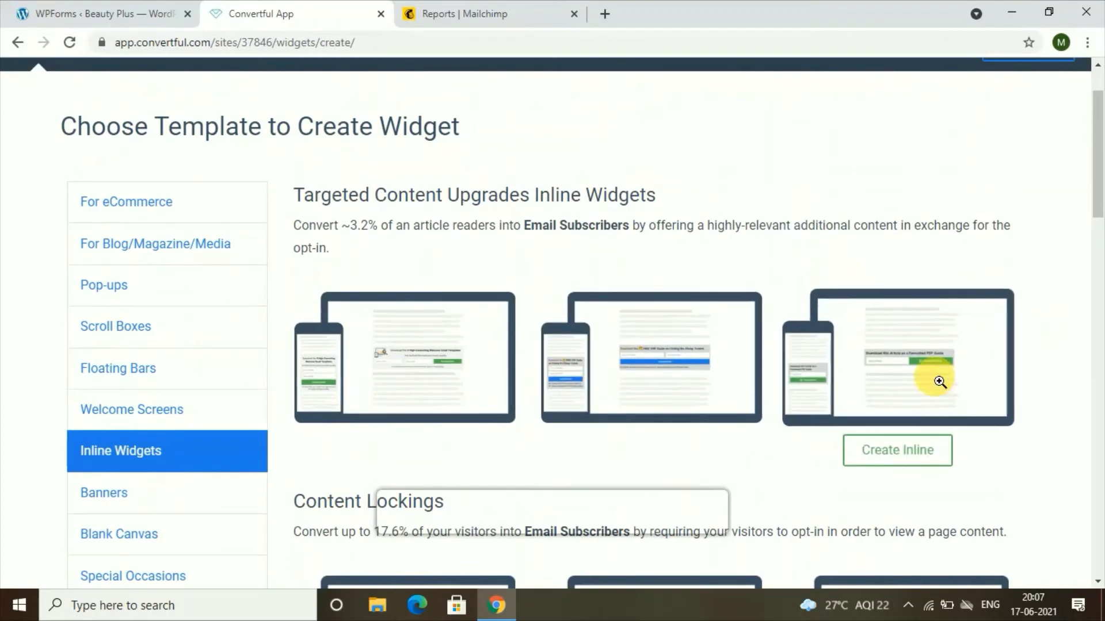
{"action": "left_click", "coordinate": [857, 386]}
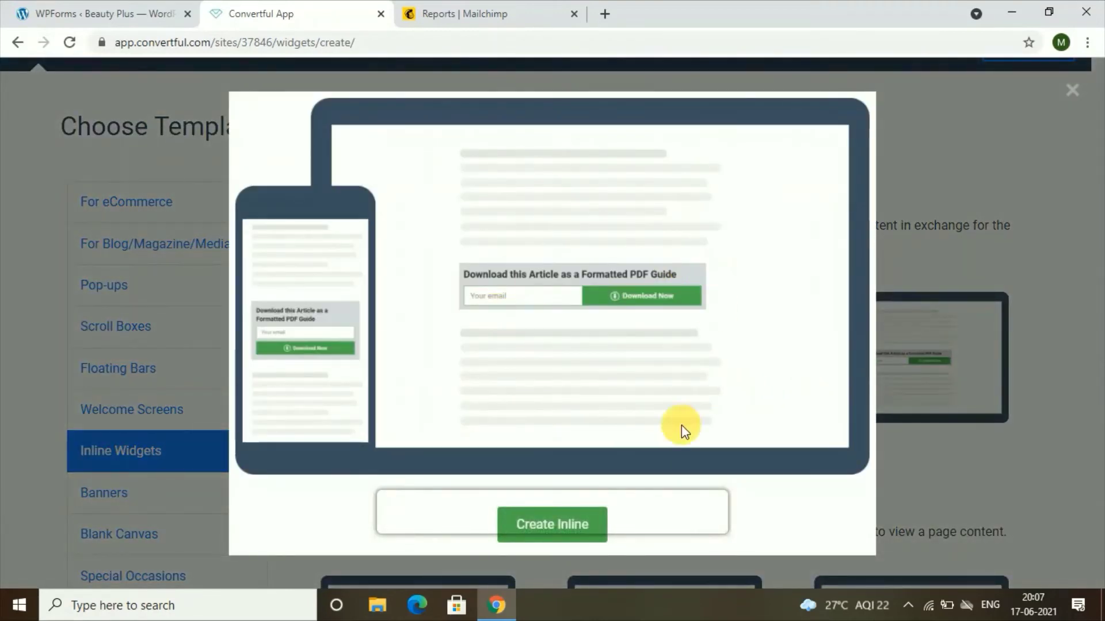
{"action": "left_click", "coordinate": [938, 310]}
{"action": "scroll", "coordinate": [582, 433], "scroll_direction": "down", "scroll_amount": 10}
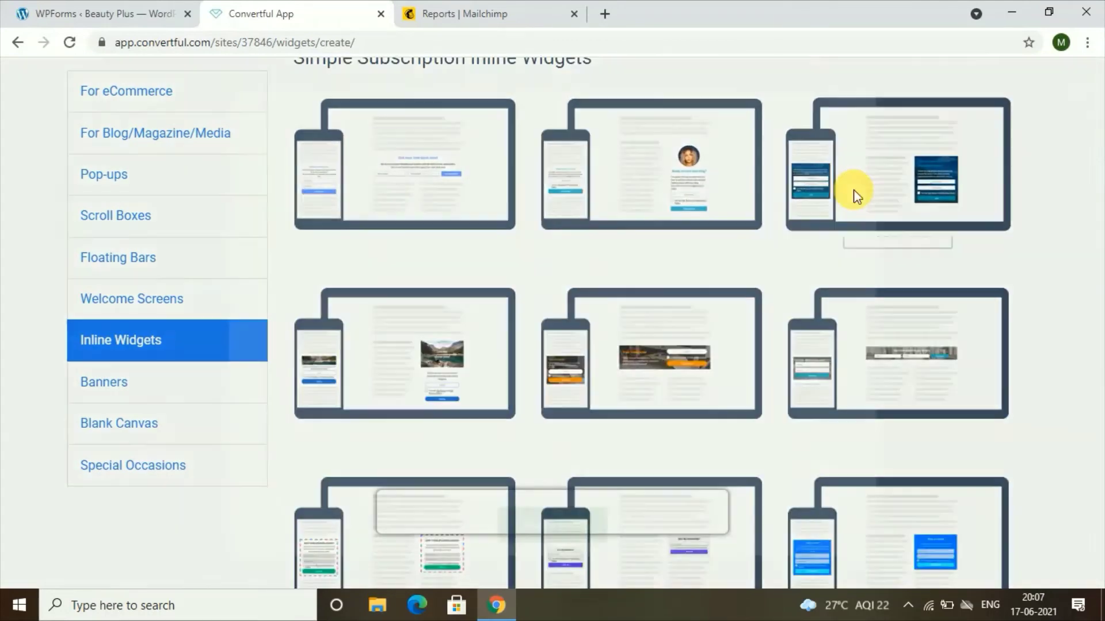
{"action": "left_click", "coordinate": [855, 192]}
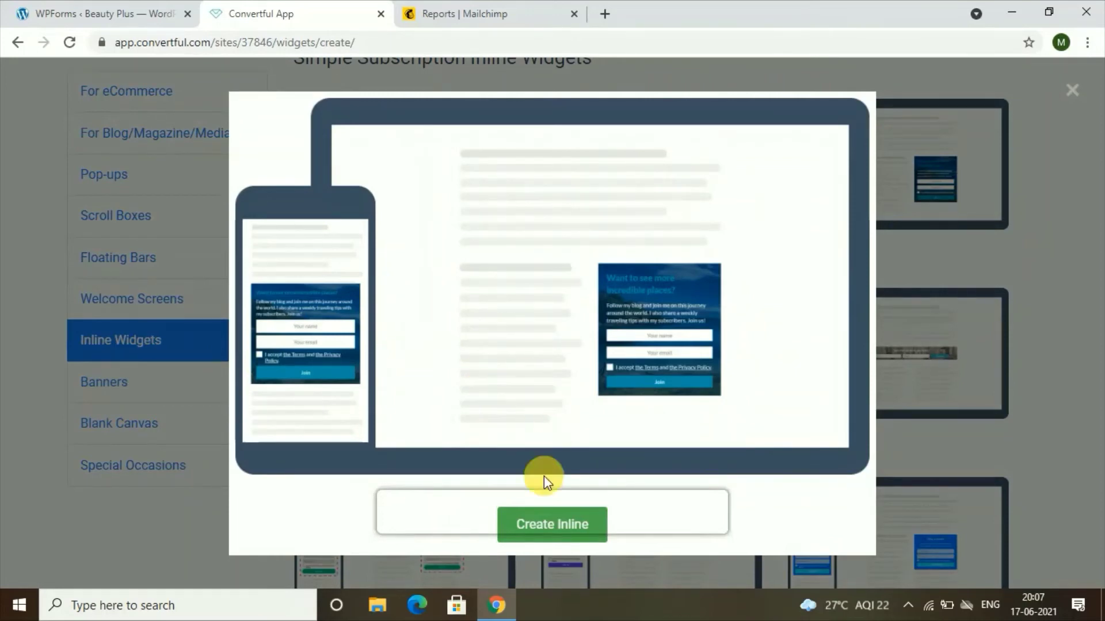
- Create an inline widget from the blue travel blog template and open the settings of its body text
{"action": "left_click", "coordinate": [556, 539]}
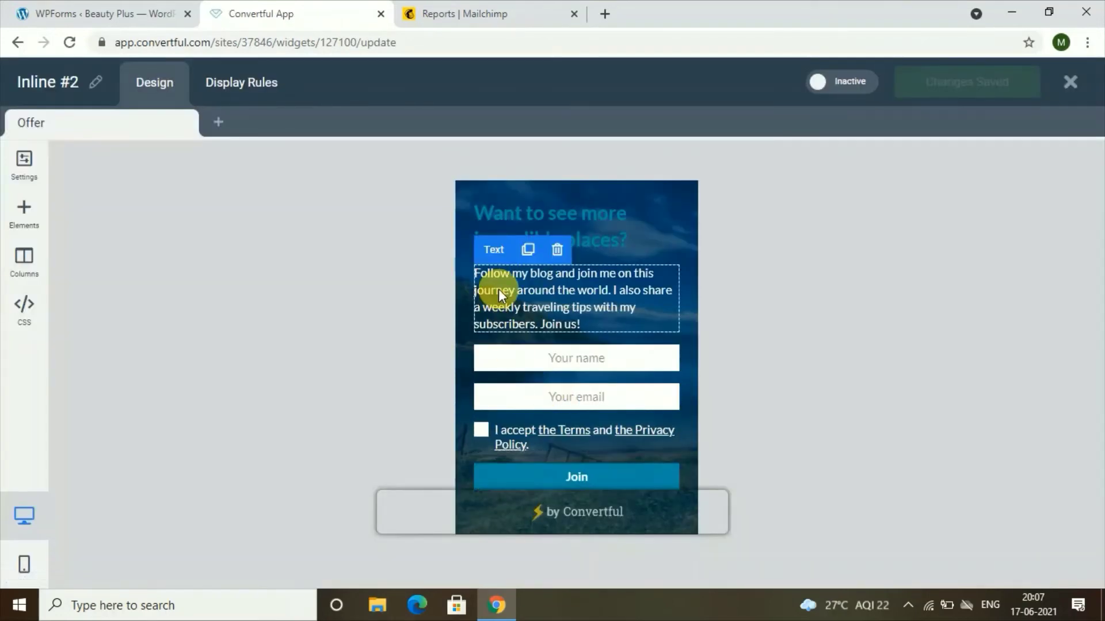
{"action": "left_click", "coordinate": [500, 288]}
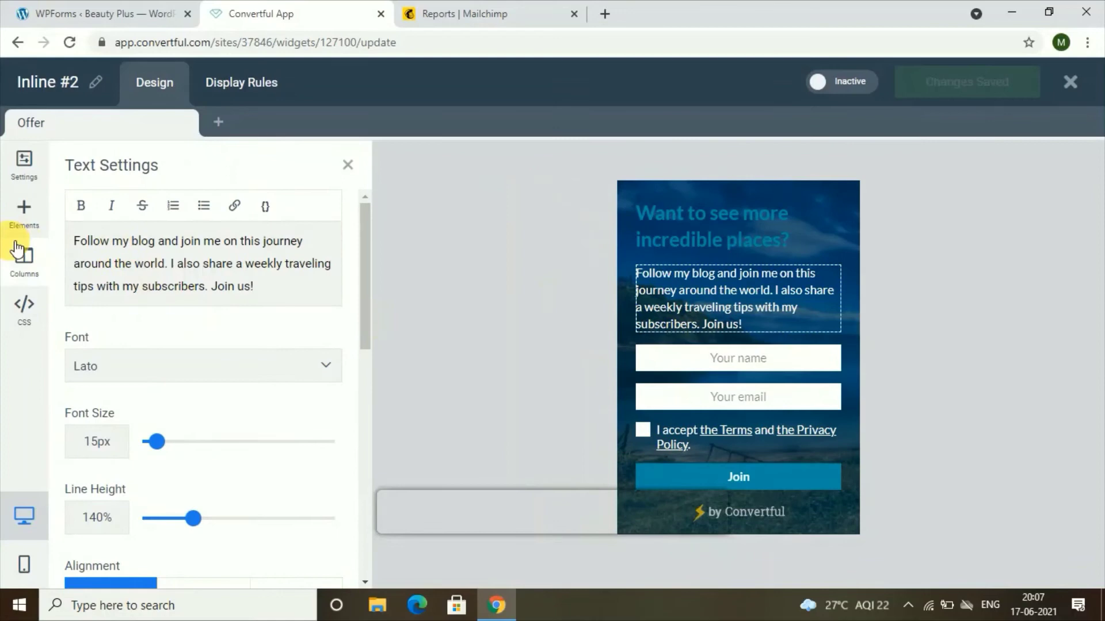
{"action": "left_click", "coordinate": [732, 361]}
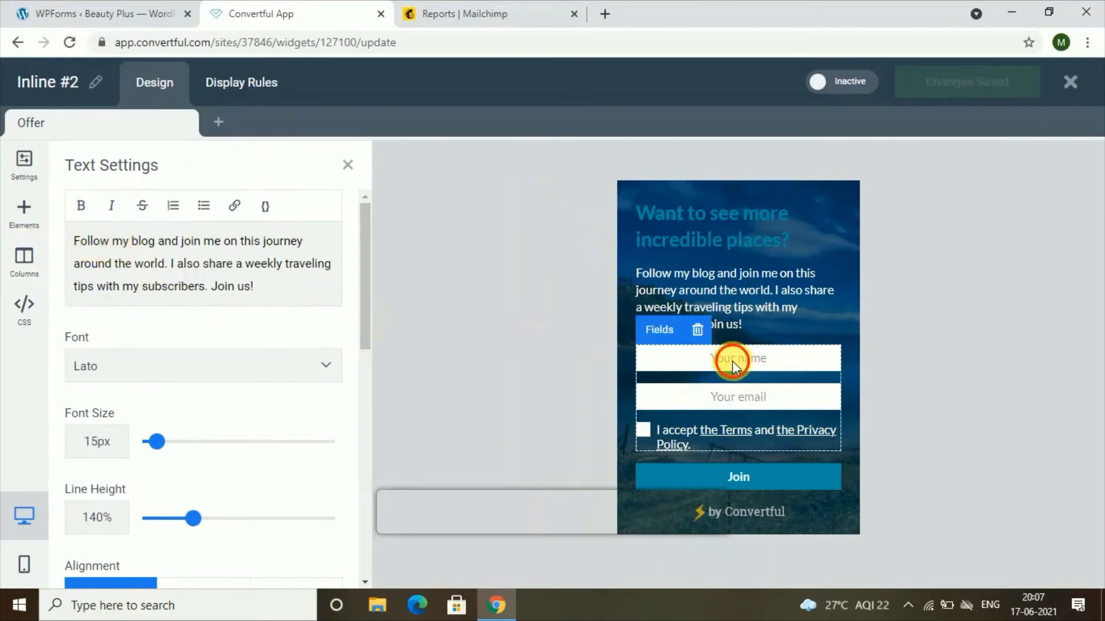
- Replace the inline widget's headline with "subscribe", then save and activate the widget
{"action": "left_click", "coordinate": [714, 230]}
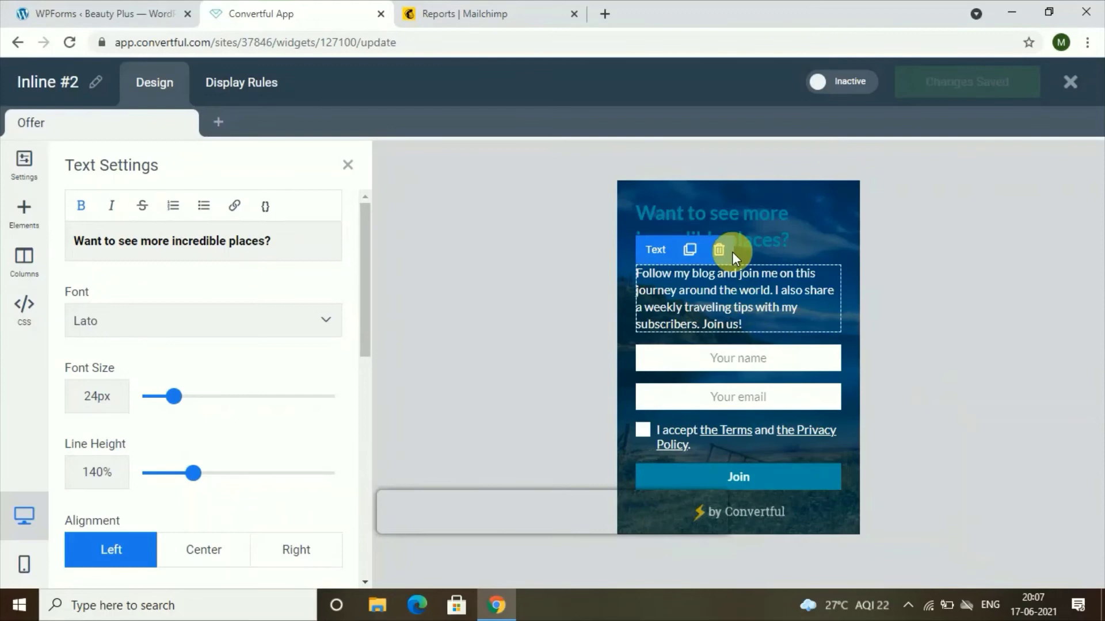
{"action": "left_click", "coordinate": [729, 236]}
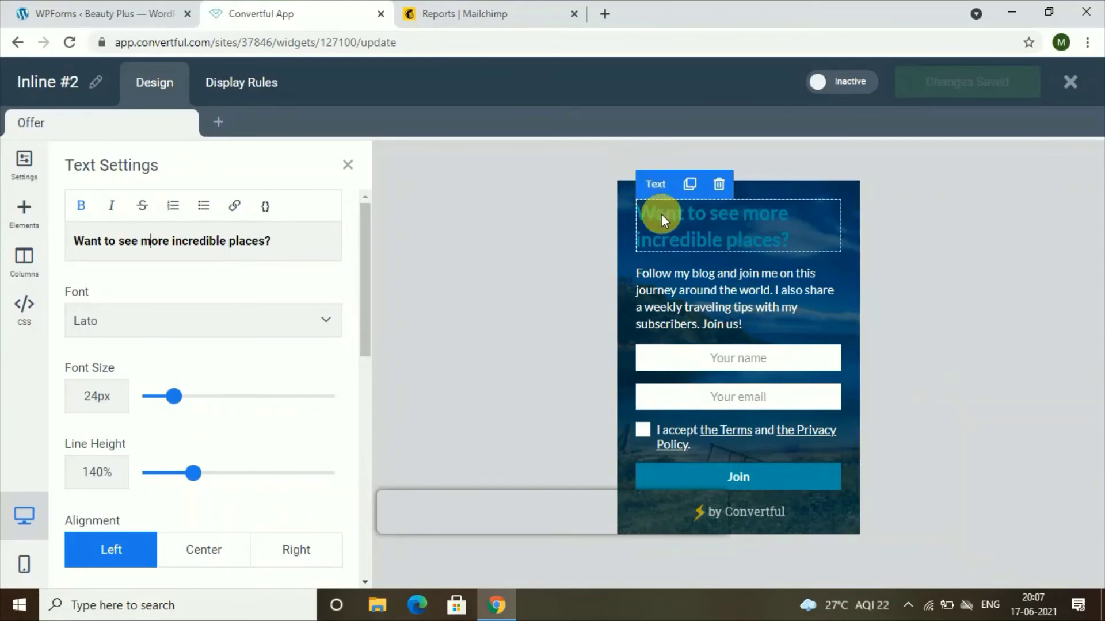
{"action": "left_click", "coordinate": [650, 180]}
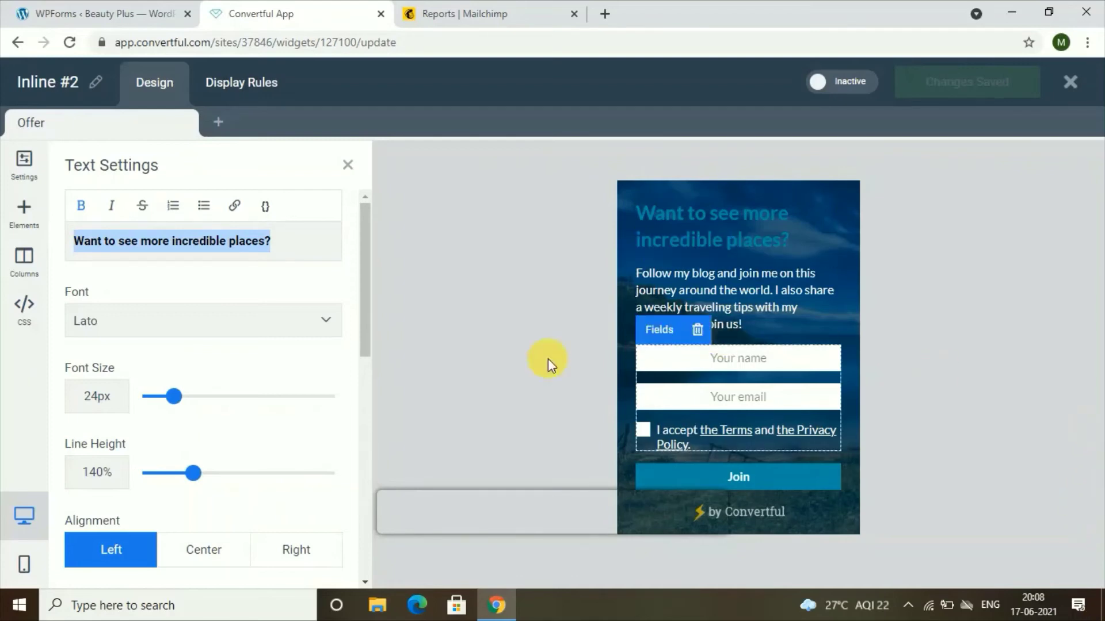
{"action": "type", "text": "subscribe"}
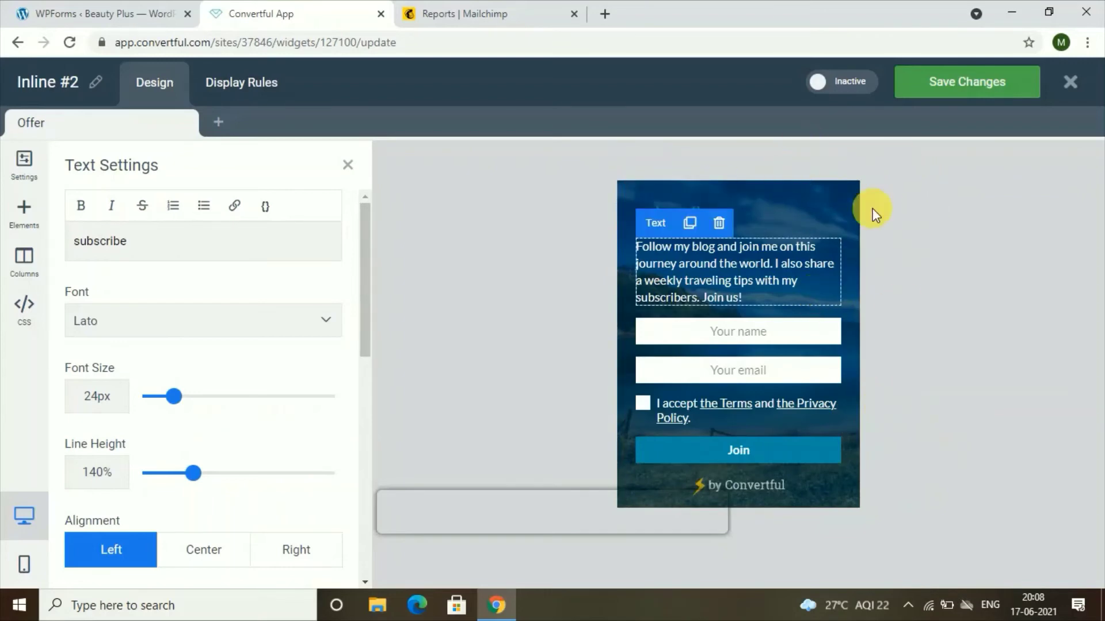
{"action": "left_click", "coordinate": [976, 88]}
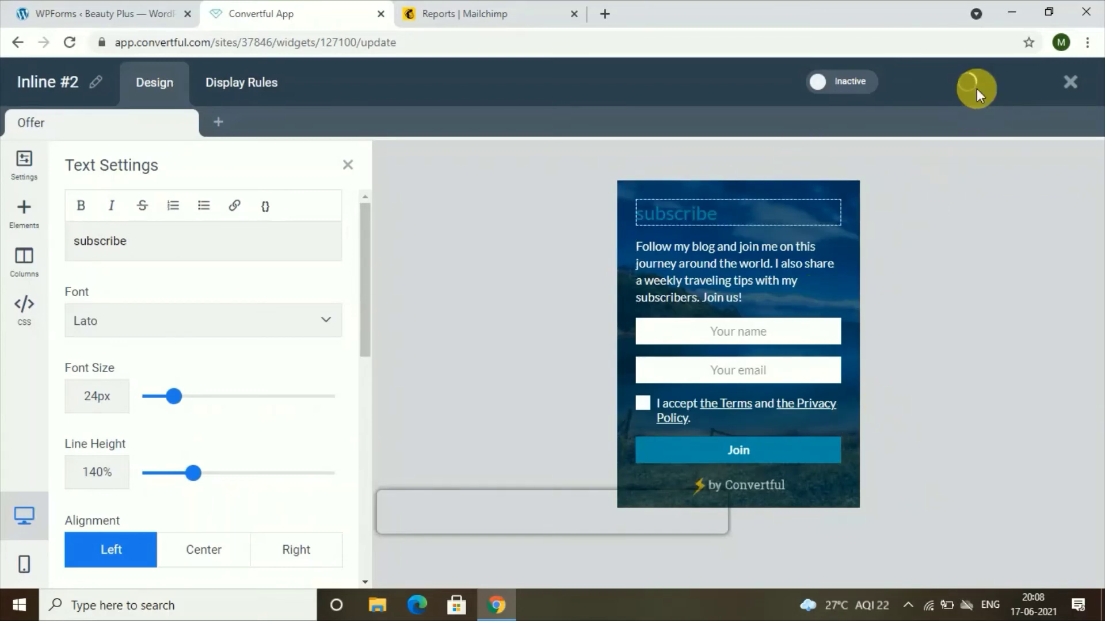
{"action": "left_click", "coordinate": [851, 85]}
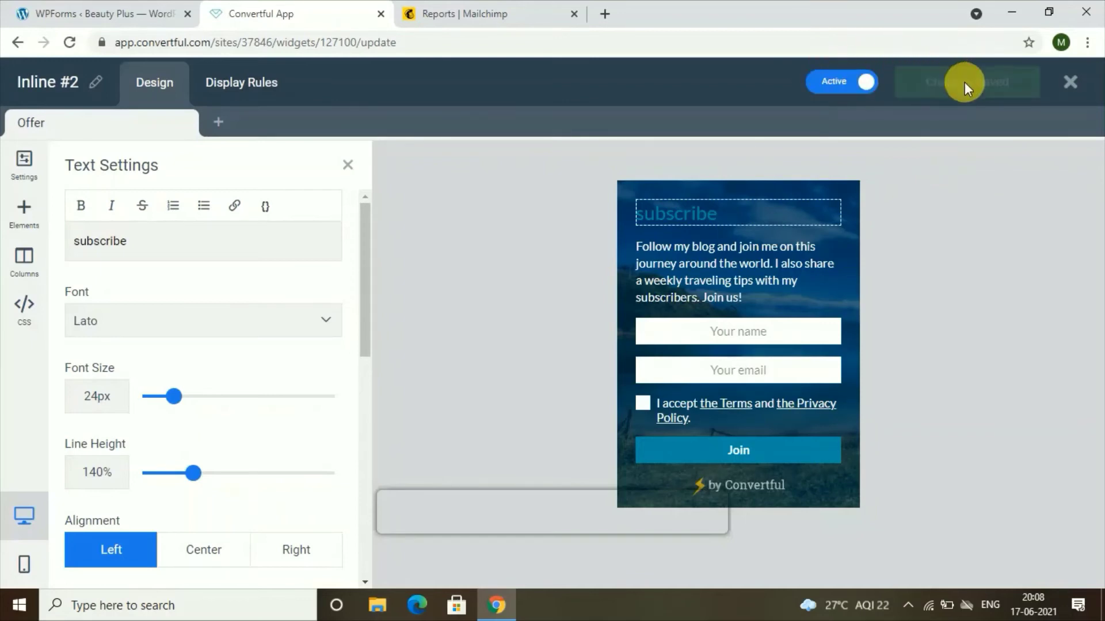
- In the inline widget's display rules, set the widget position to After the custom element and save the changes
{"action": "left_click", "coordinate": [228, 87]}
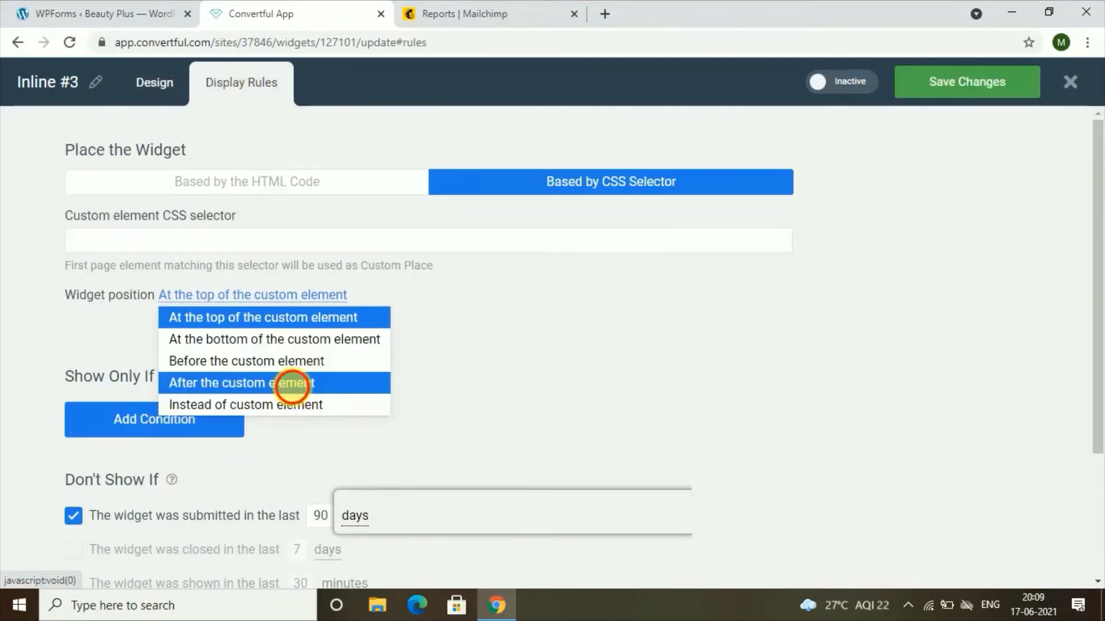
{"action": "left_click", "coordinate": [298, 392]}
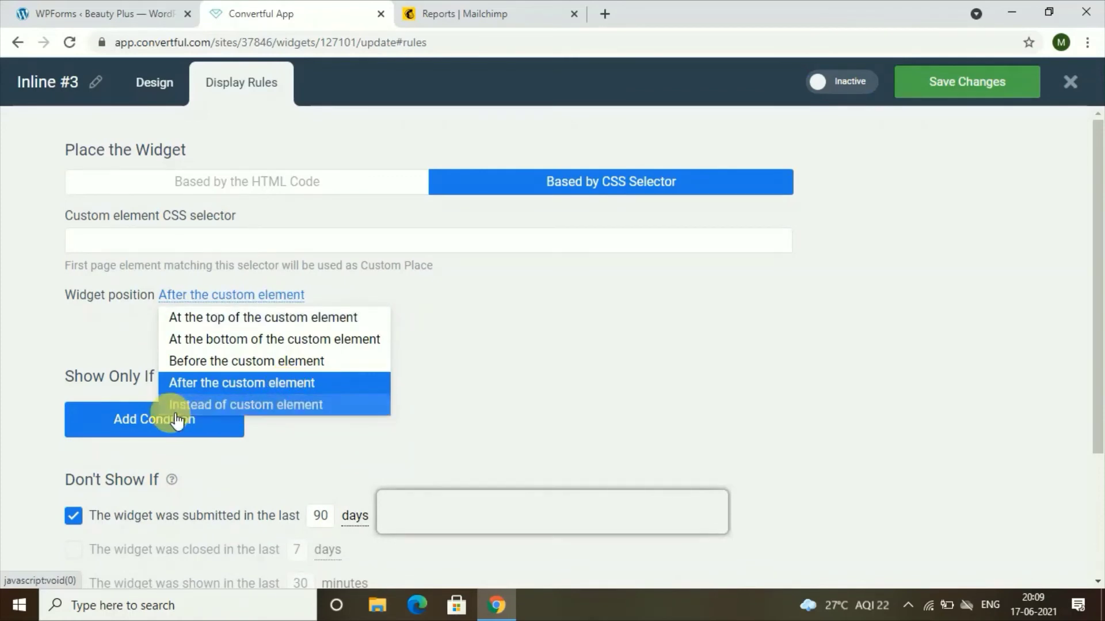
{"action": "left_click", "coordinate": [960, 84]}
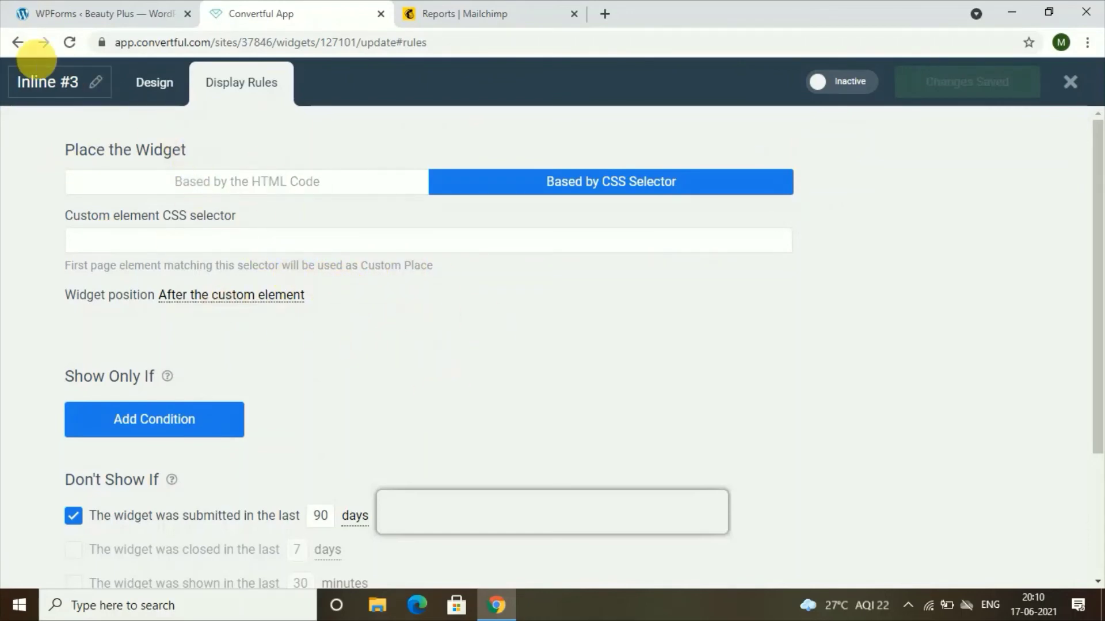
- Review the inline widget's remaining display rules and the conditions available under Show Only If
{"action": "scroll", "coordinate": [203, 516], "scroll_direction": "down", "scroll_amount": 3}
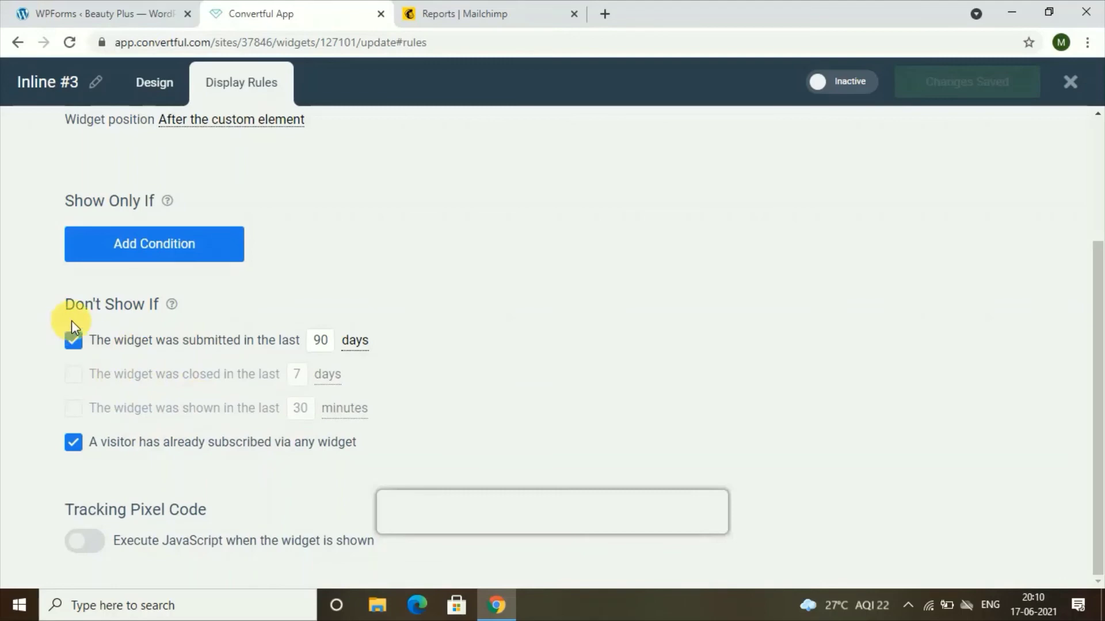
{"action": "left_click", "coordinate": [90, 252]}
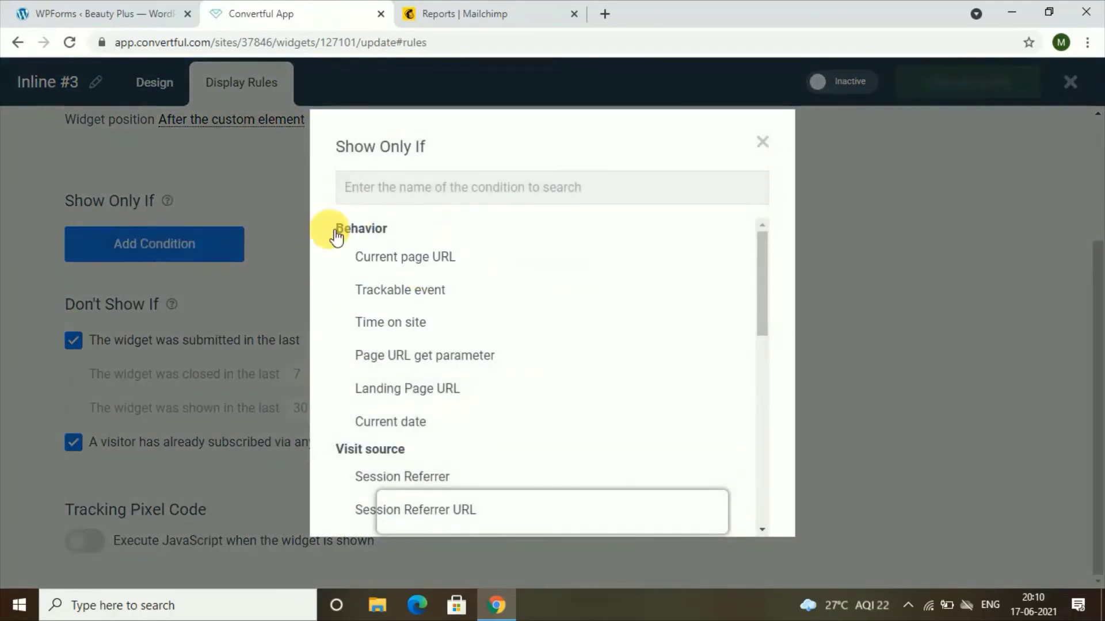
{"action": "scroll", "coordinate": [461, 313], "scroll_direction": "down", "scroll_amount": 5}
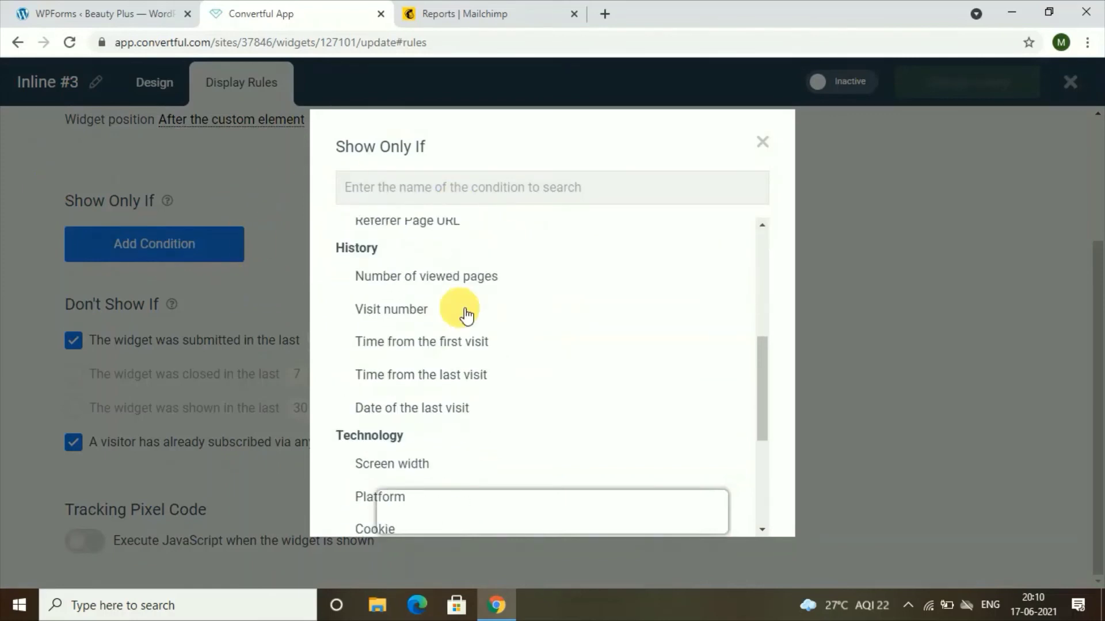
{"action": "scroll", "coordinate": [469, 391], "scroll_direction": "up", "scroll_amount": 5}
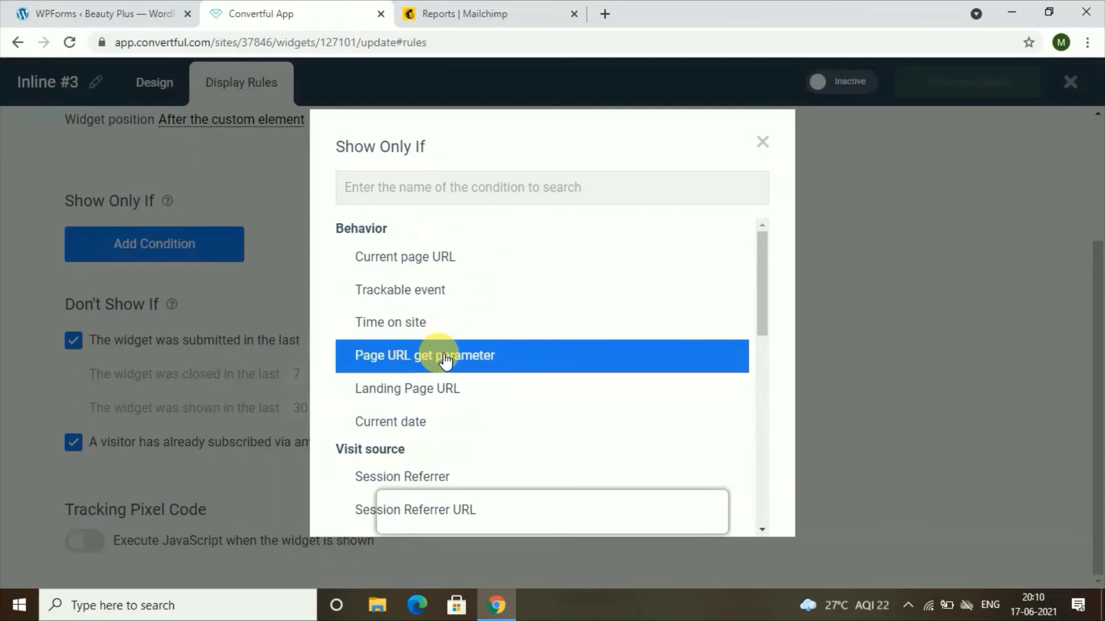
{"action": "left_click", "coordinate": [763, 142]}
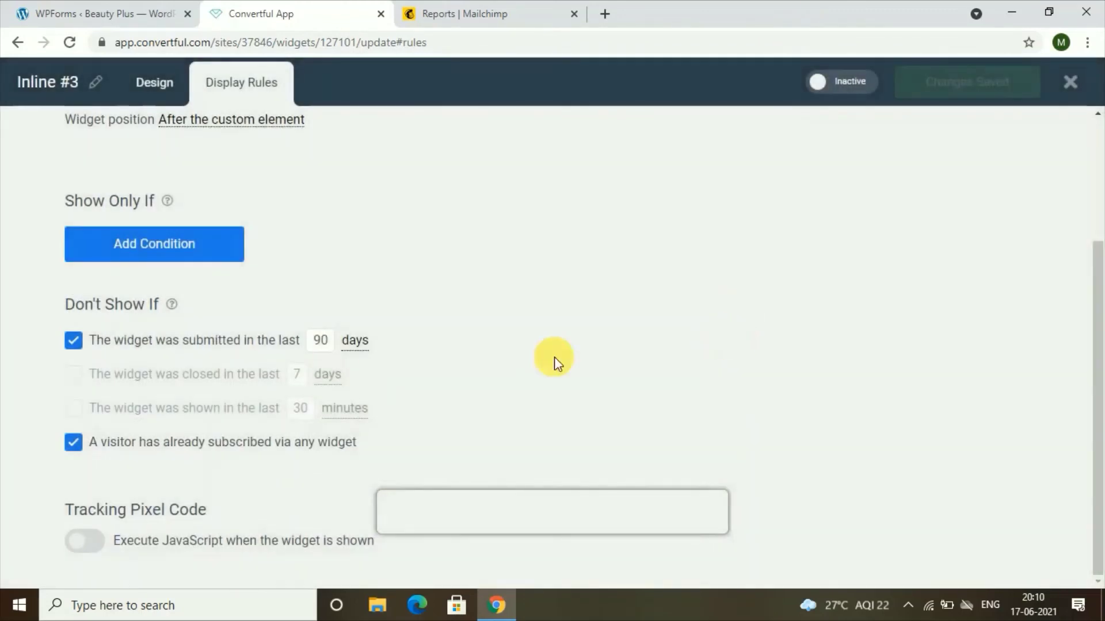
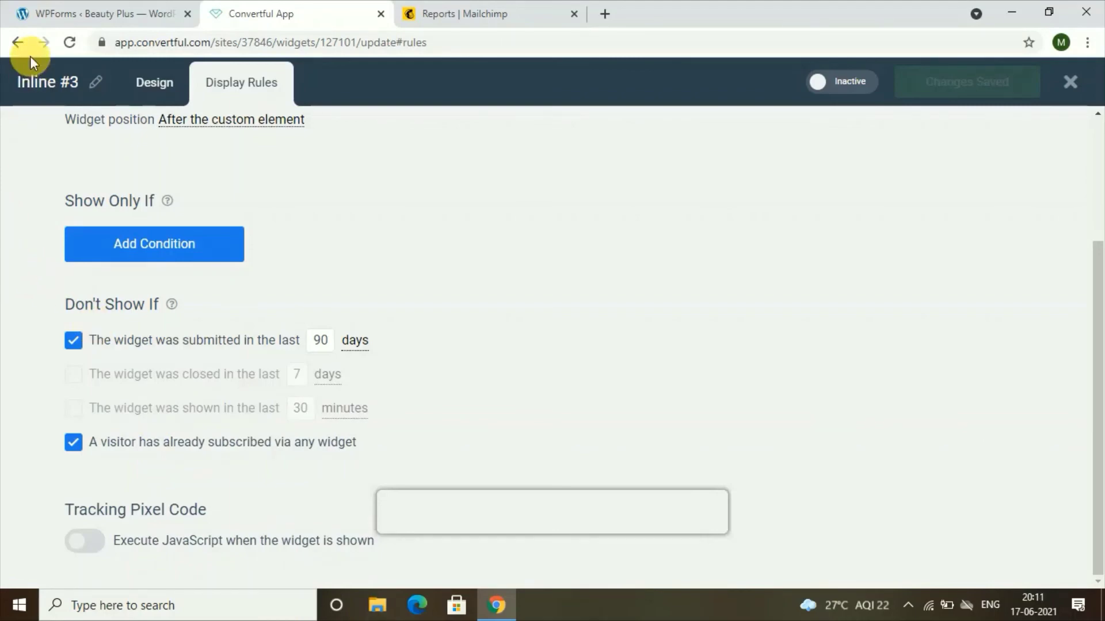
- Switch to the WordPress site's media library, open the details of model-homebanner-2.jpg and select its file URL
{"action": "left_click", "coordinate": [18, 9]}
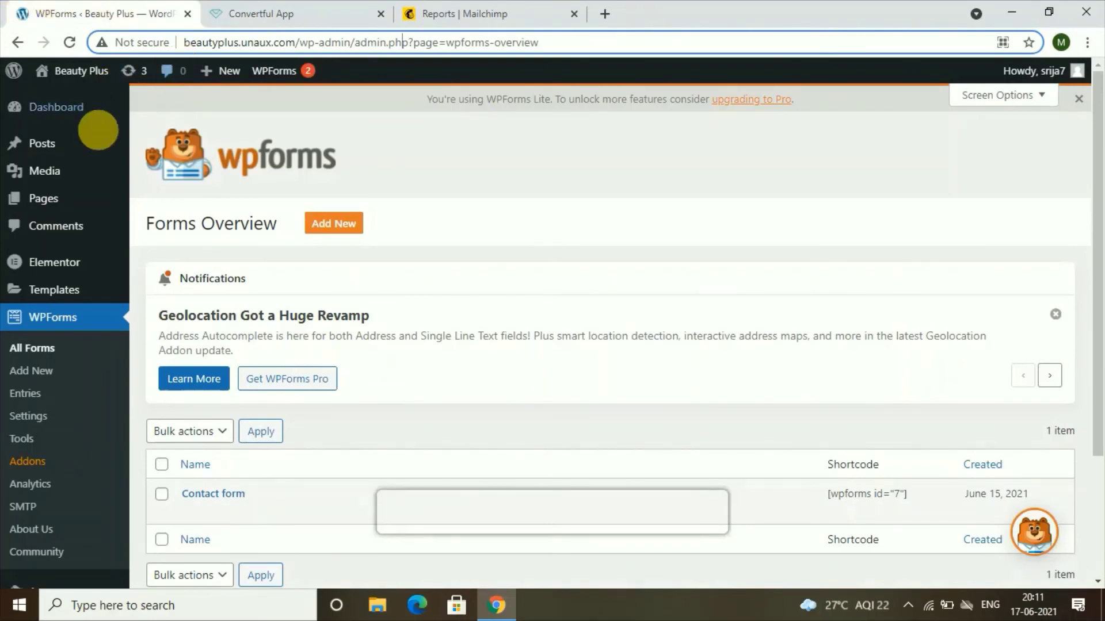
{"action": "left_click", "coordinate": [49, 199]}
{"action": "left_click", "coordinate": [44, 179]}
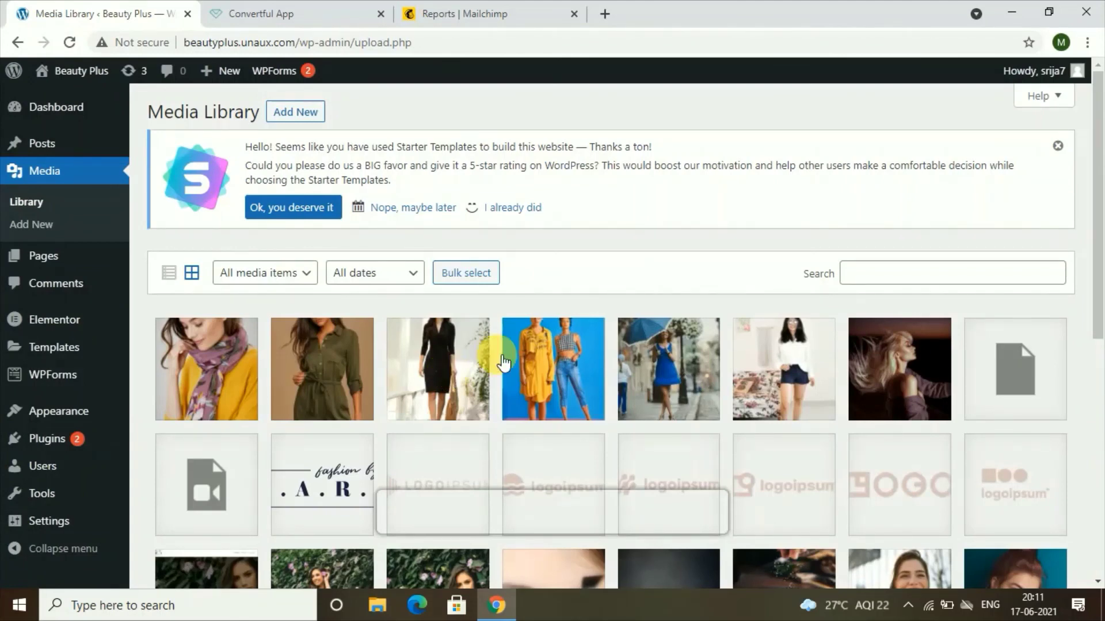
{"action": "scroll", "coordinate": [248, 388], "scroll_direction": "down", "scroll_amount": 4}
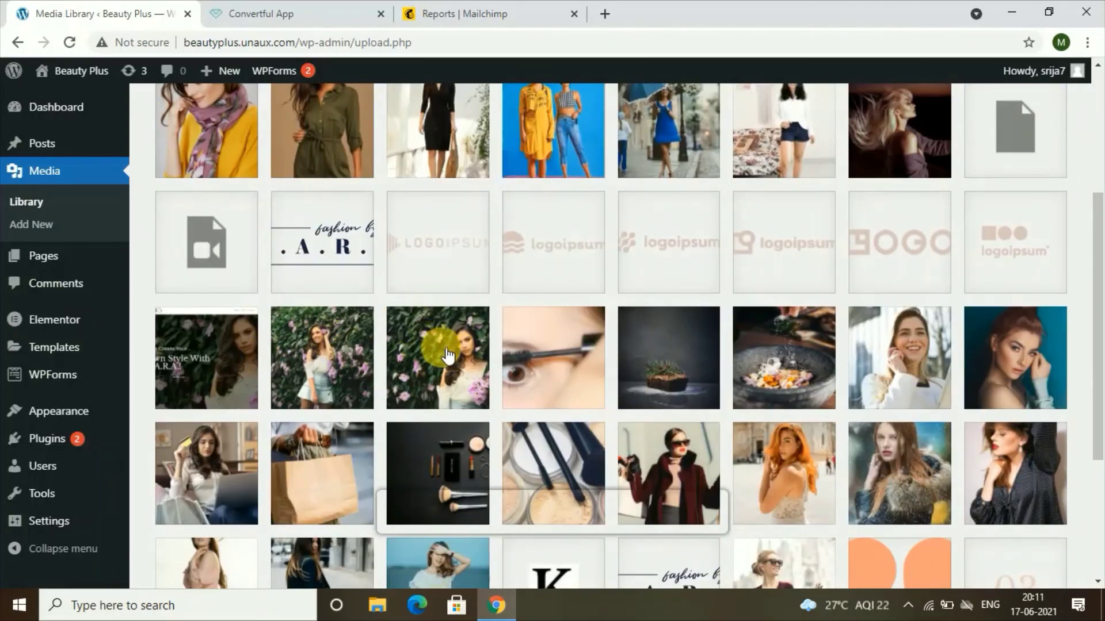
{"action": "left_click", "coordinate": [433, 381]}
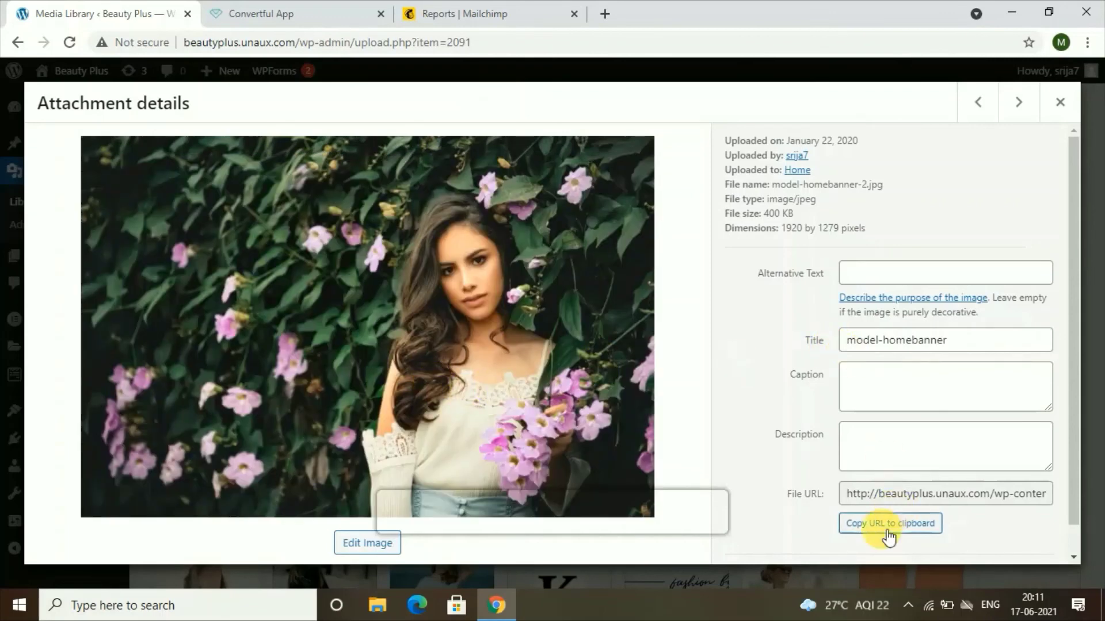
{"action": "left_click", "coordinate": [860, 498]}
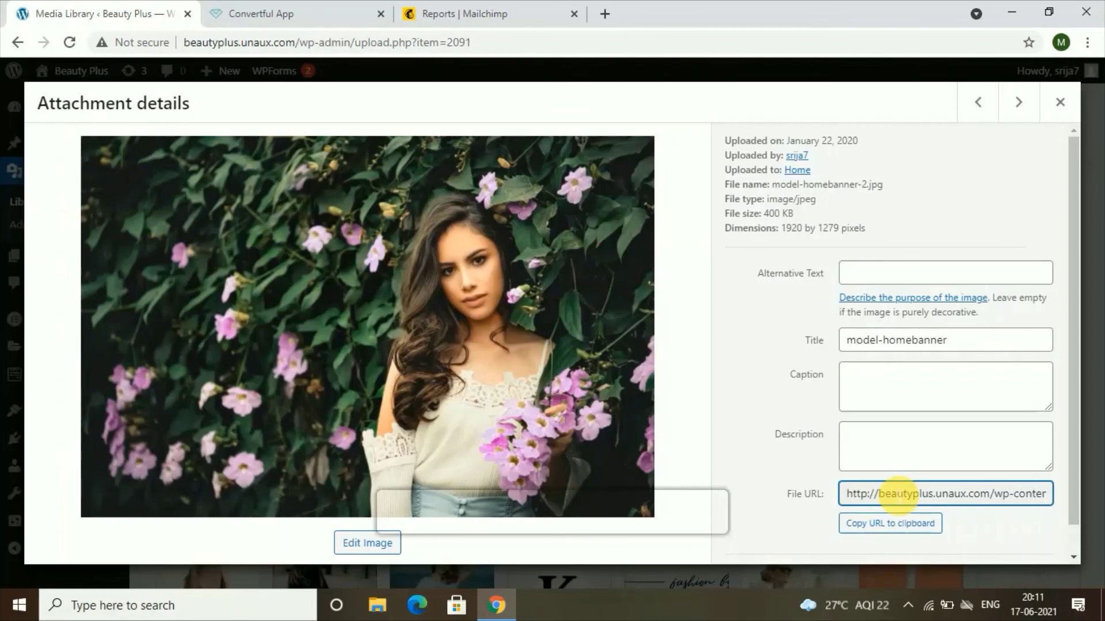
- Switch back to Convertful, return to the widgets list and start creating a new widget
{"action": "left_click", "coordinate": [224, 12]}
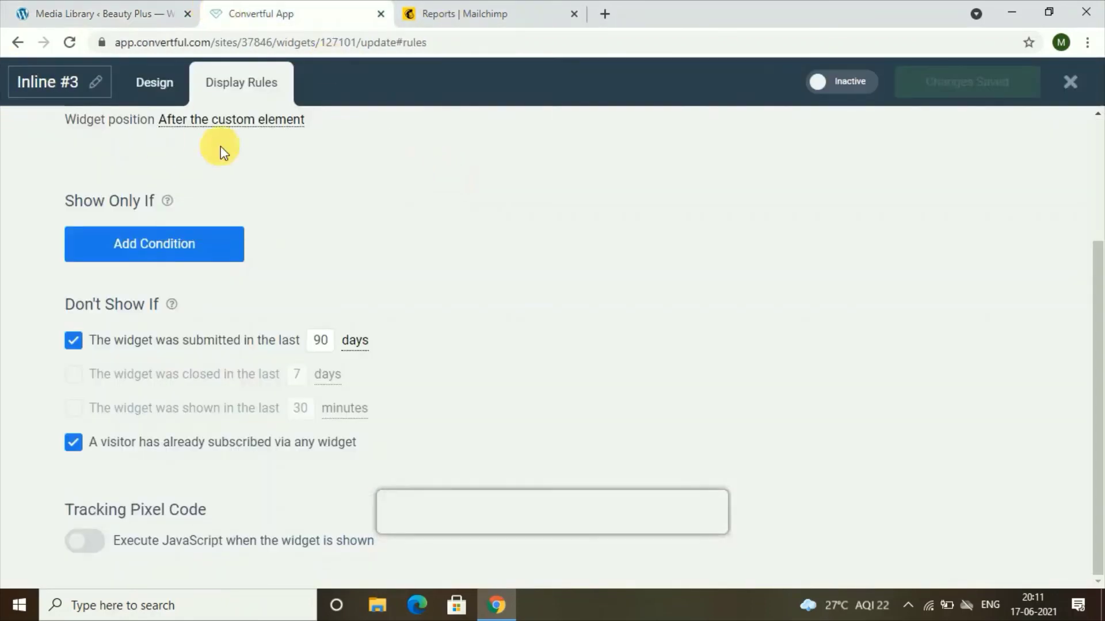
{"action": "left_click", "coordinate": [14, 44]}
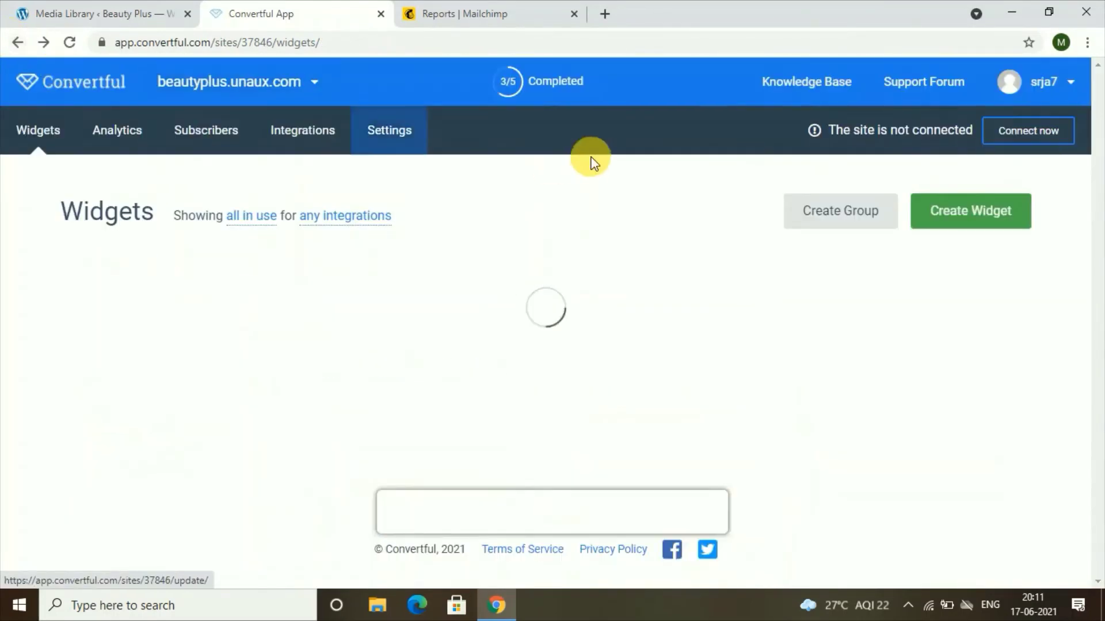
{"action": "left_click", "coordinate": [954, 224]}
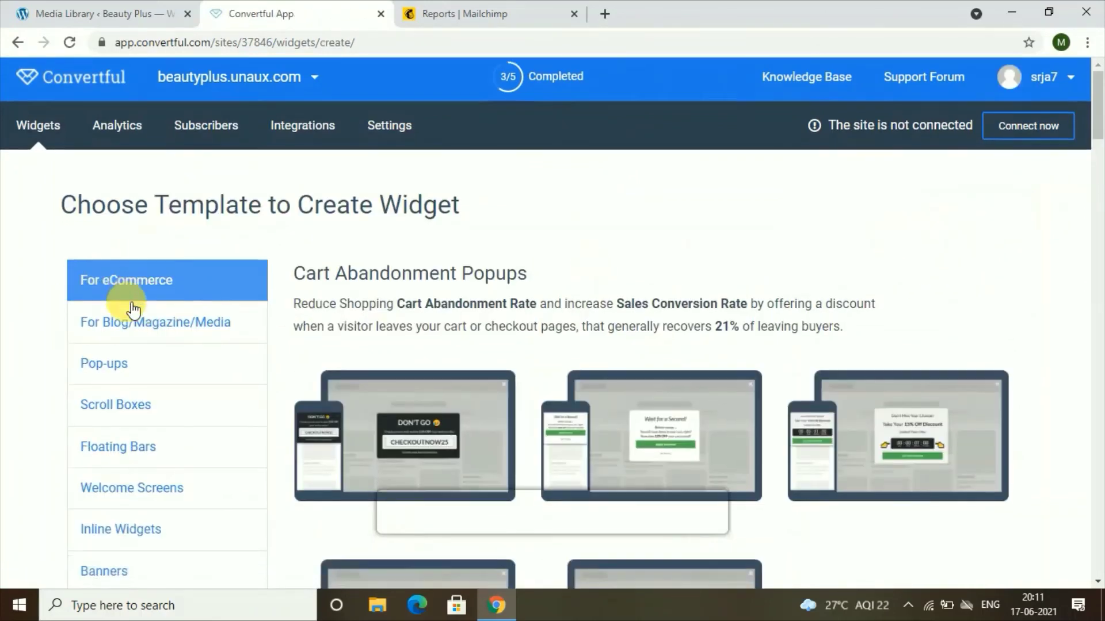
- Create a pop-up from the "Grab a FREE Copy of Our Best eBook" Yes/No exit intent template
{"action": "scroll", "coordinate": [123, 322], "scroll_direction": "down", "scroll_amount": 3}
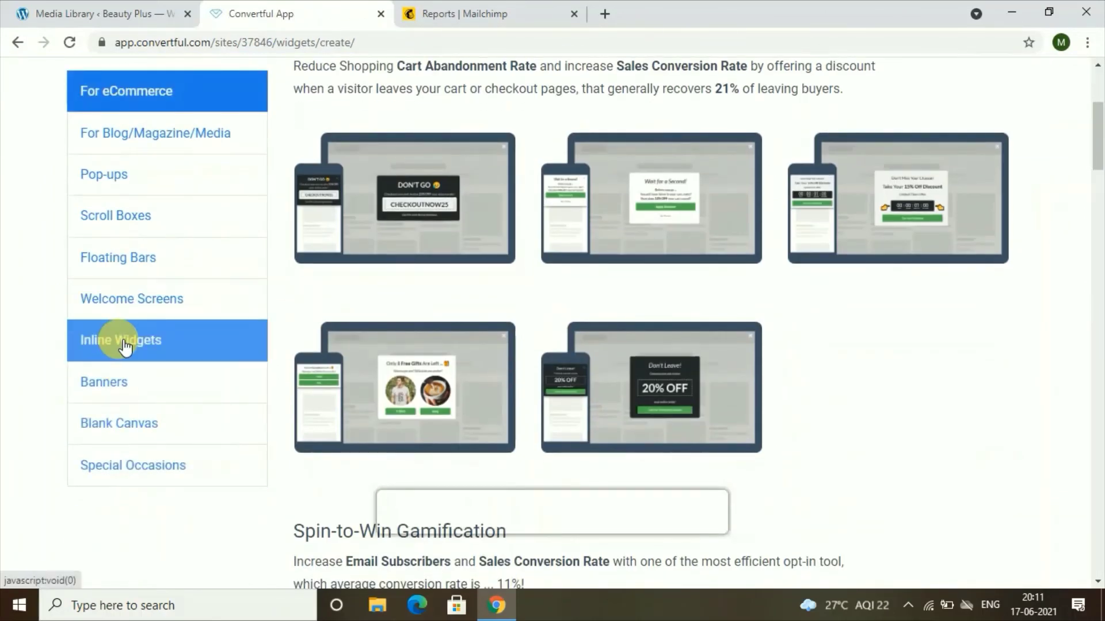
{"action": "scroll", "coordinate": [121, 345], "scroll_direction": "down", "scroll_amount": 4}
{"action": "left_click", "coordinate": [92, 185]}
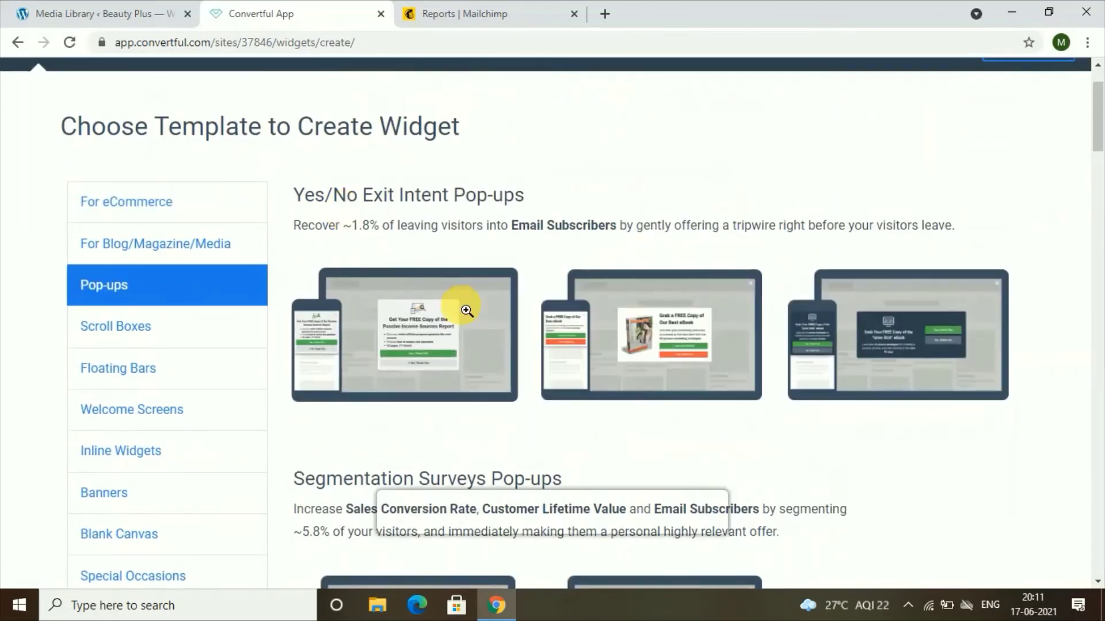
{"action": "scroll", "coordinate": [455, 289], "scroll_direction": "down", "scroll_amount": 2}
{"action": "scroll", "coordinate": [455, 289], "scroll_direction": "down", "scroll_amount": 1}
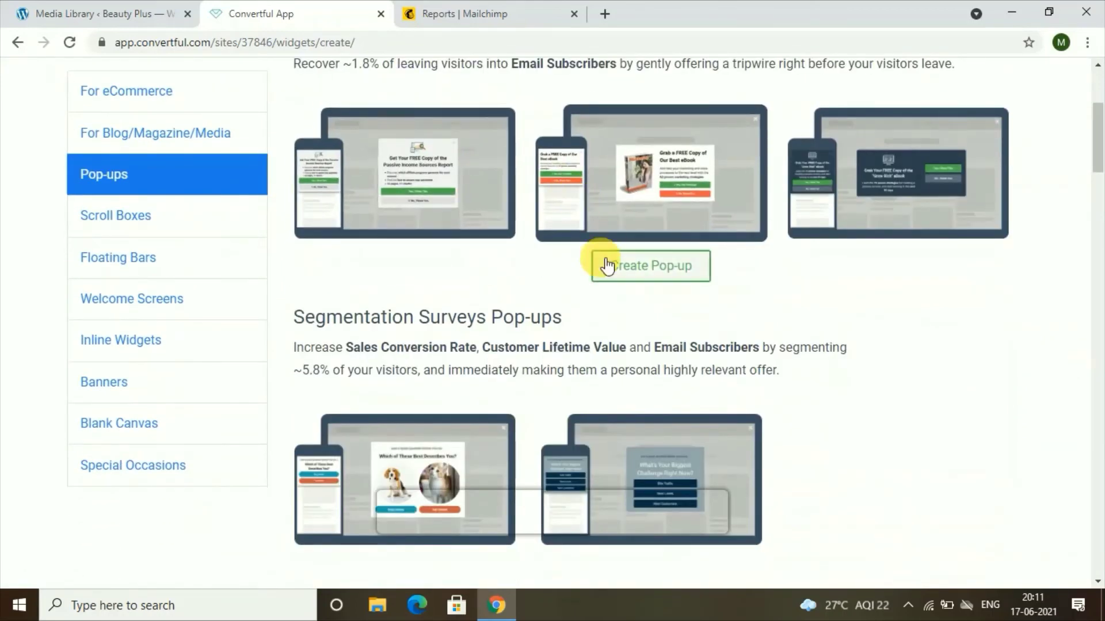
{"action": "left_click", "coordinate": [620, 199]}
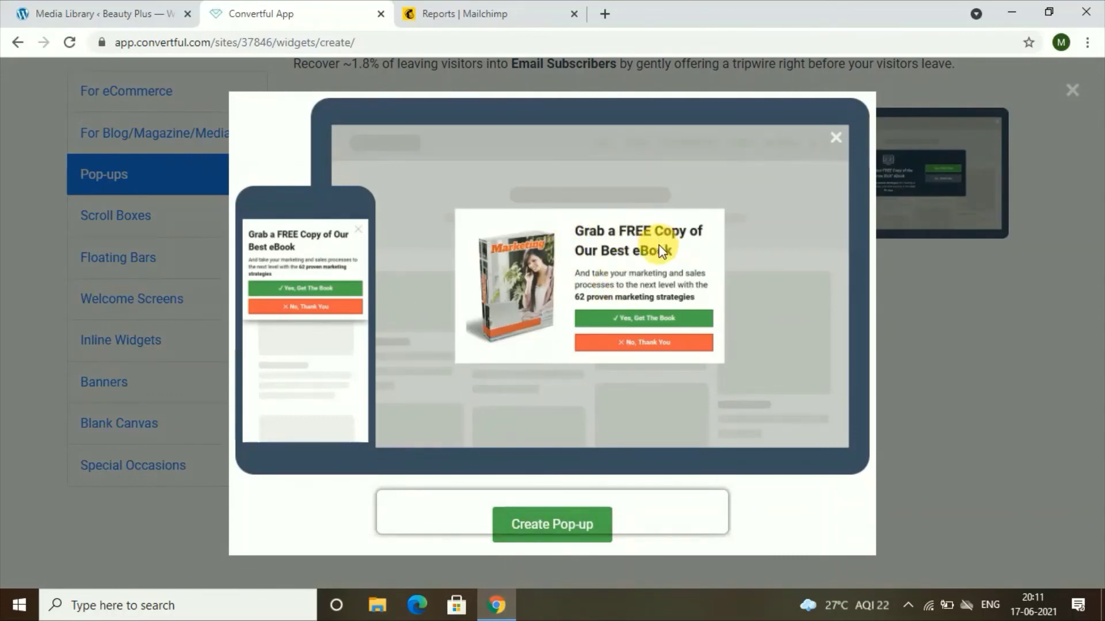
{"action": "left_click", "coordinate": [588, 526]}
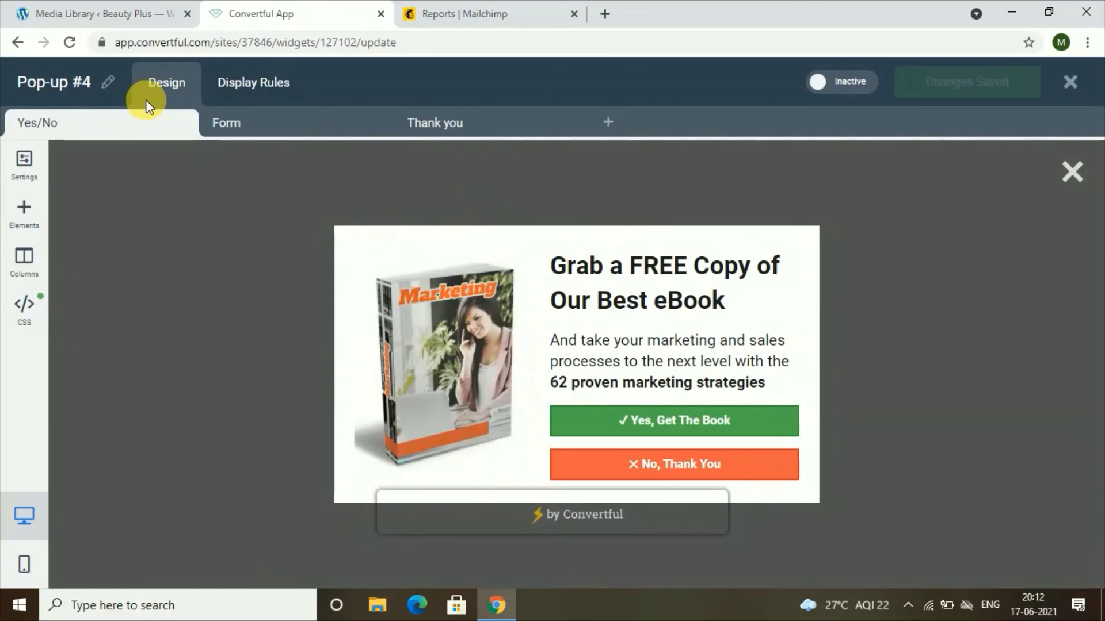
- Review the pop-up's Yes/No, Form and Thank you screens
{"action": "left_click", "coordinate": [144, 123]}
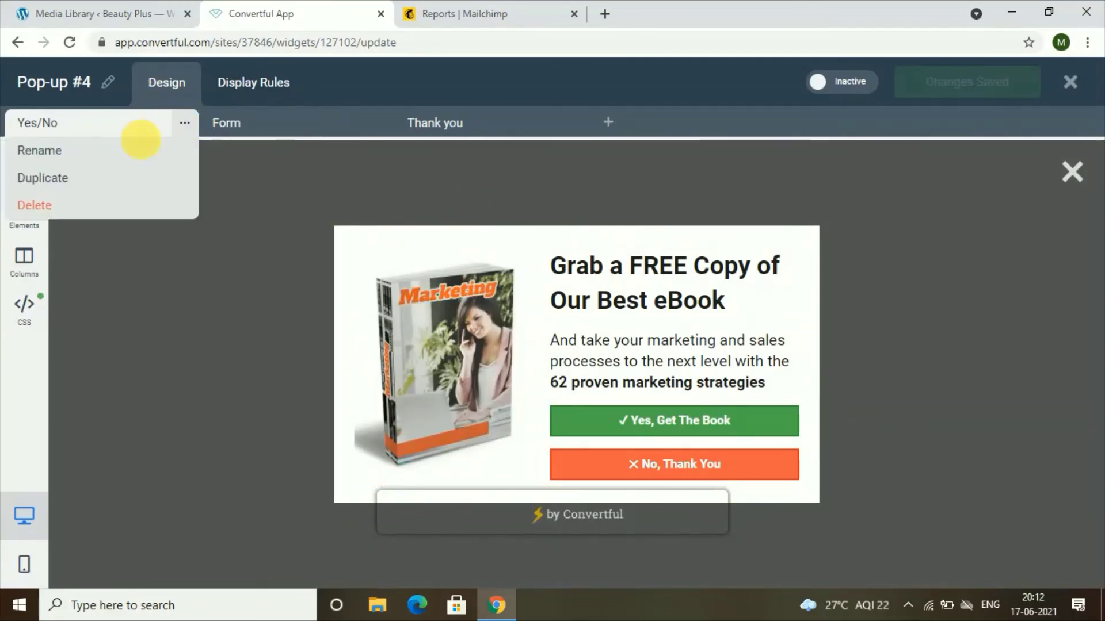
{"action": "left_click", "coordinate": [234, 120]}
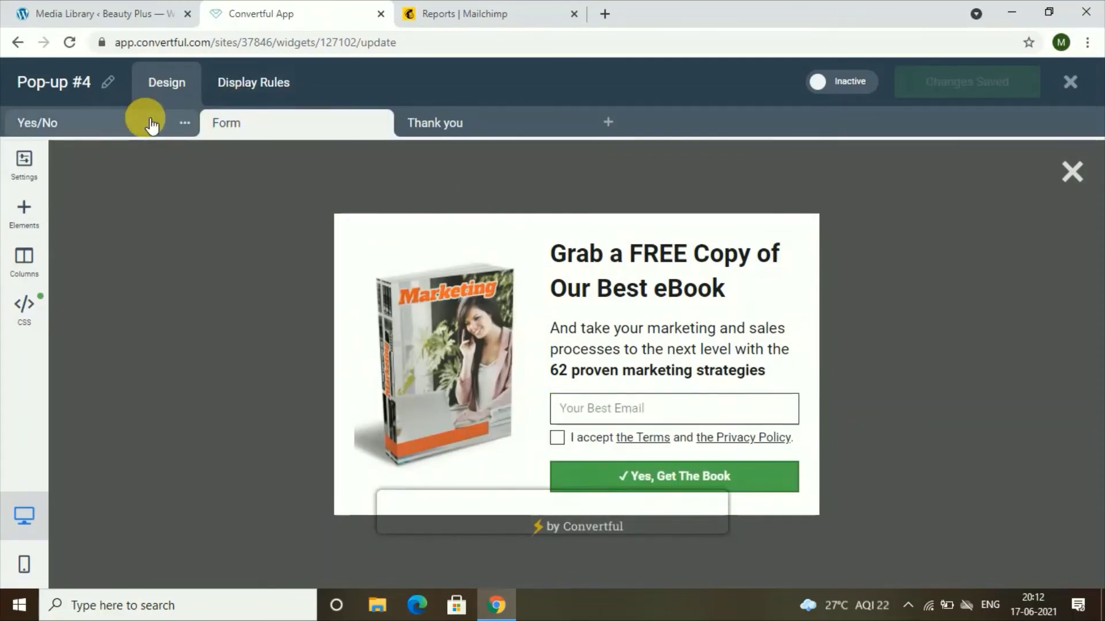
{"action": "left_click", "coordinate": [50, 123]}
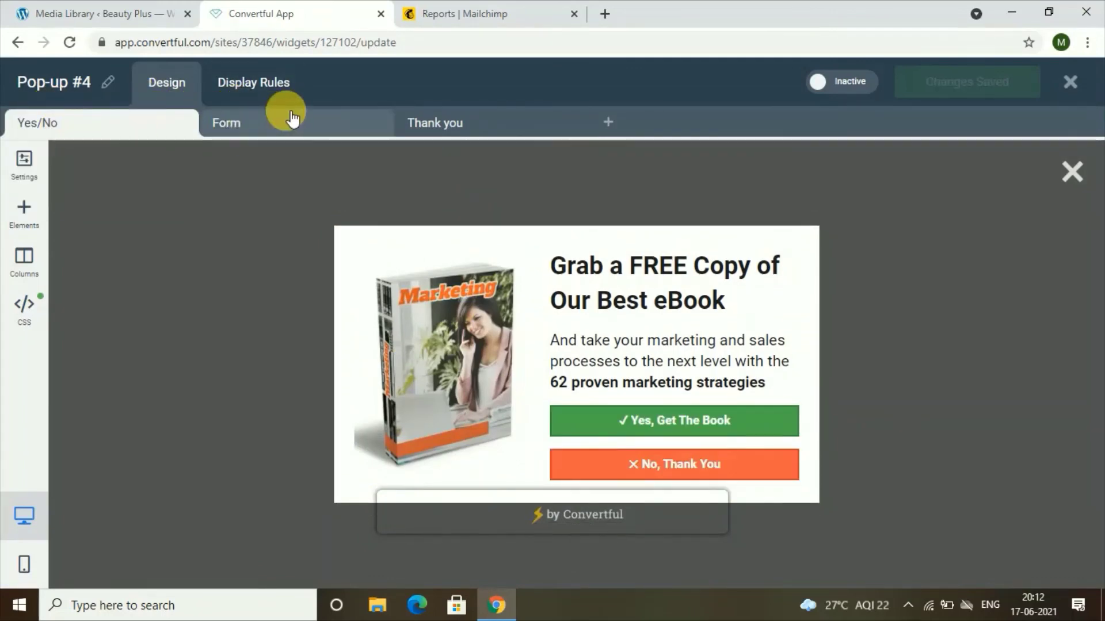
{"action": "left_click", "coordinate": [346, 119]}
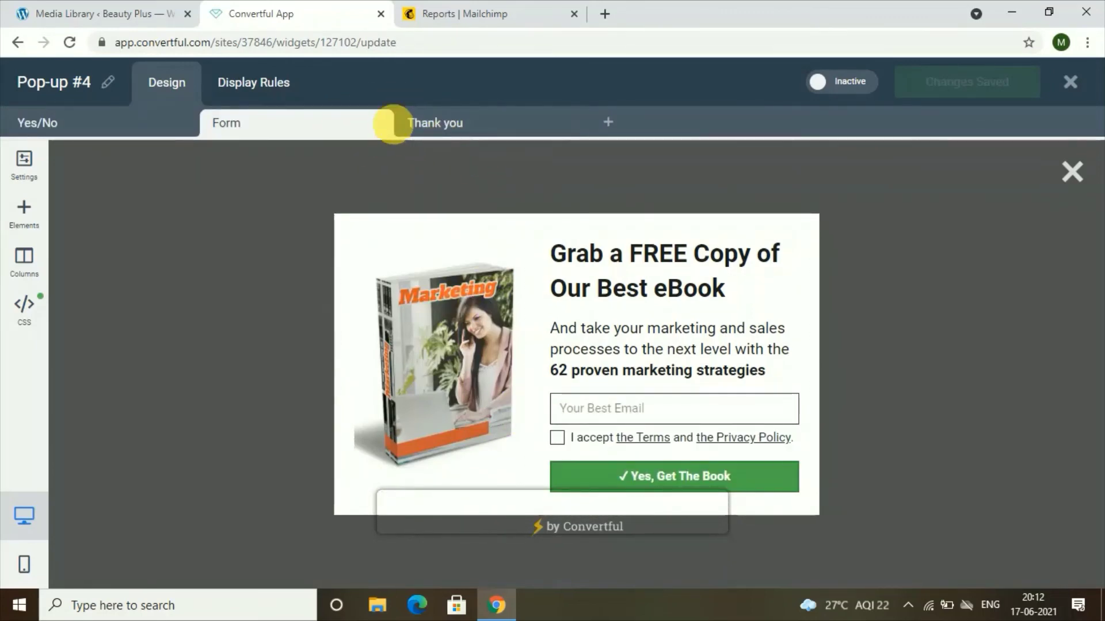
{"action": "left_click", "coordinate": [437, 121]}
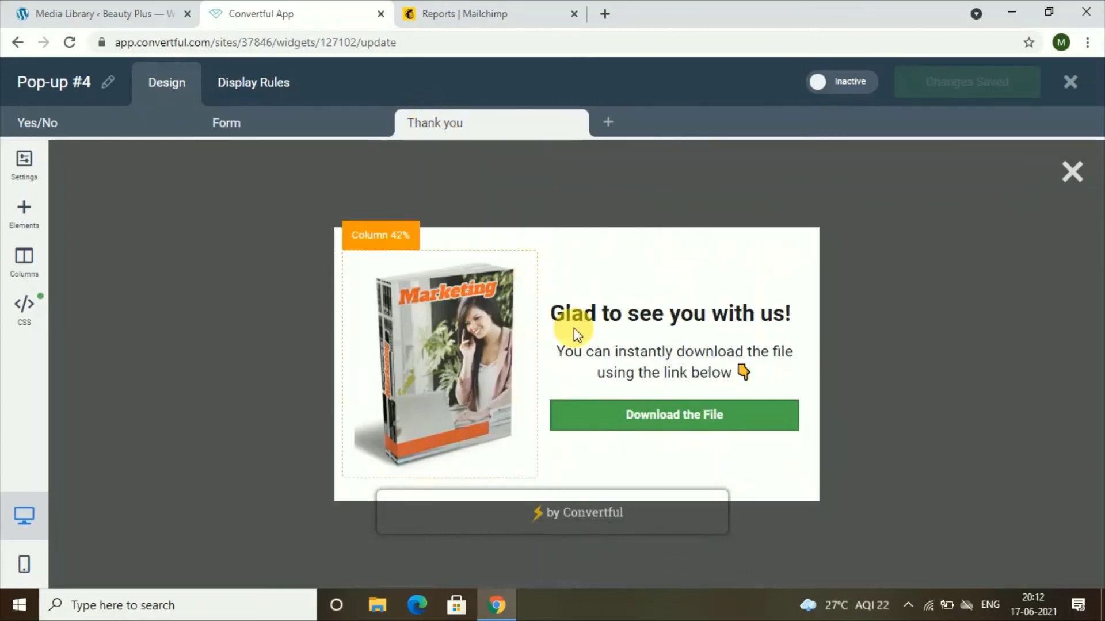
- Open the settings of the Download the File button on the Thank you screen and look through its options
{"action": "left_click", "coordinate": [594, 423]}
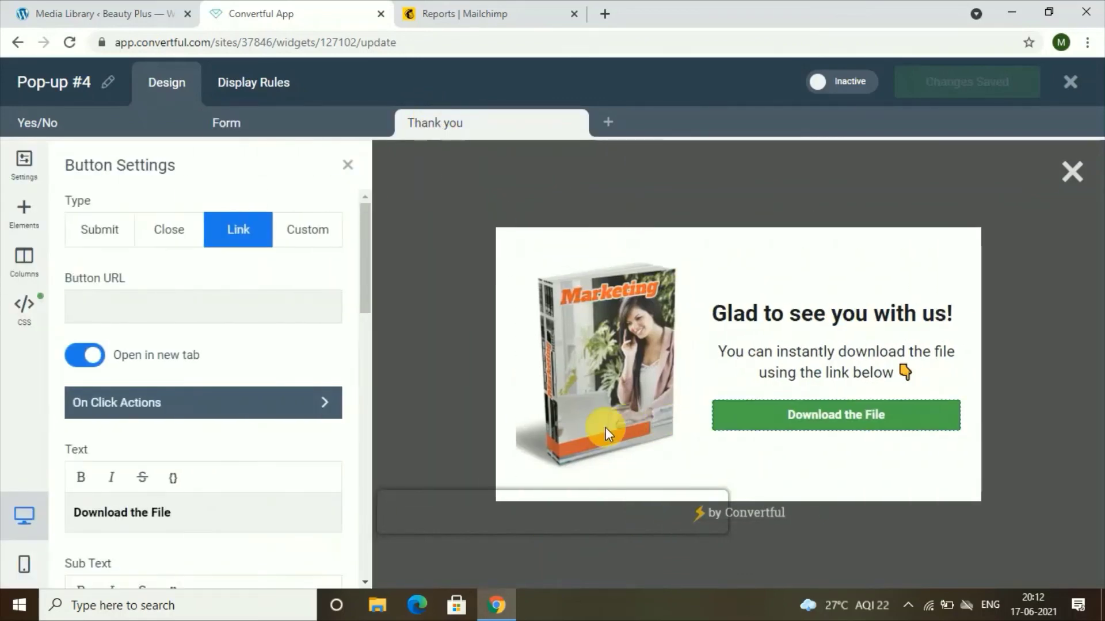
{"action": "scroll", "coordinate": [109, 493], "scroll_direction": "down", "scroll_amount": 3}
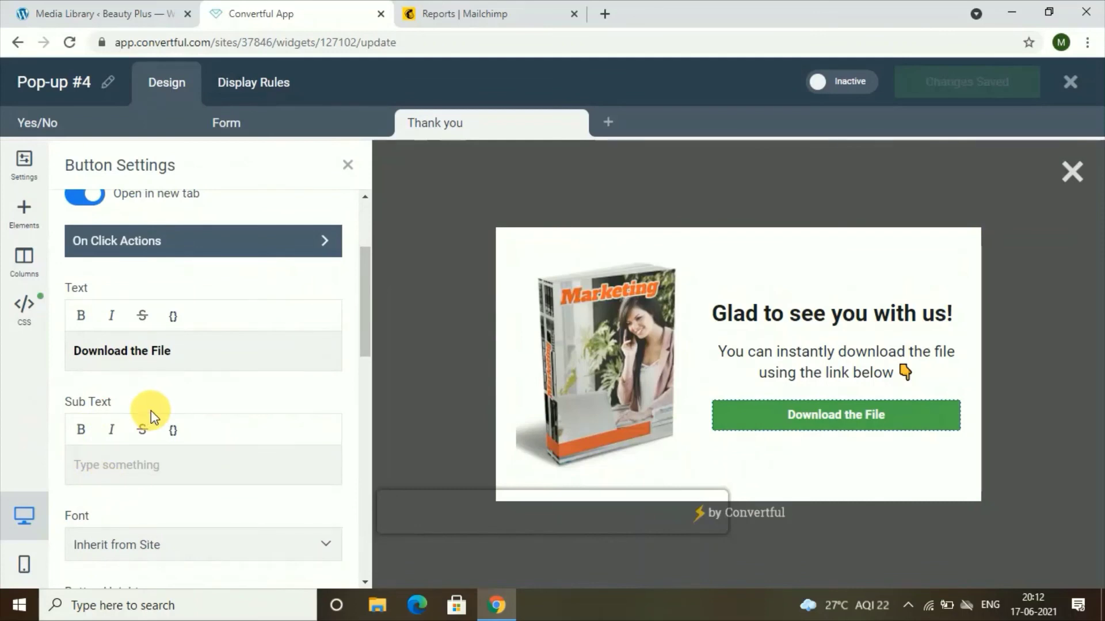
{"action": "scroll", "coordinate": [151, 409], "scroll_direction": "down", "scroll_amount": 3}
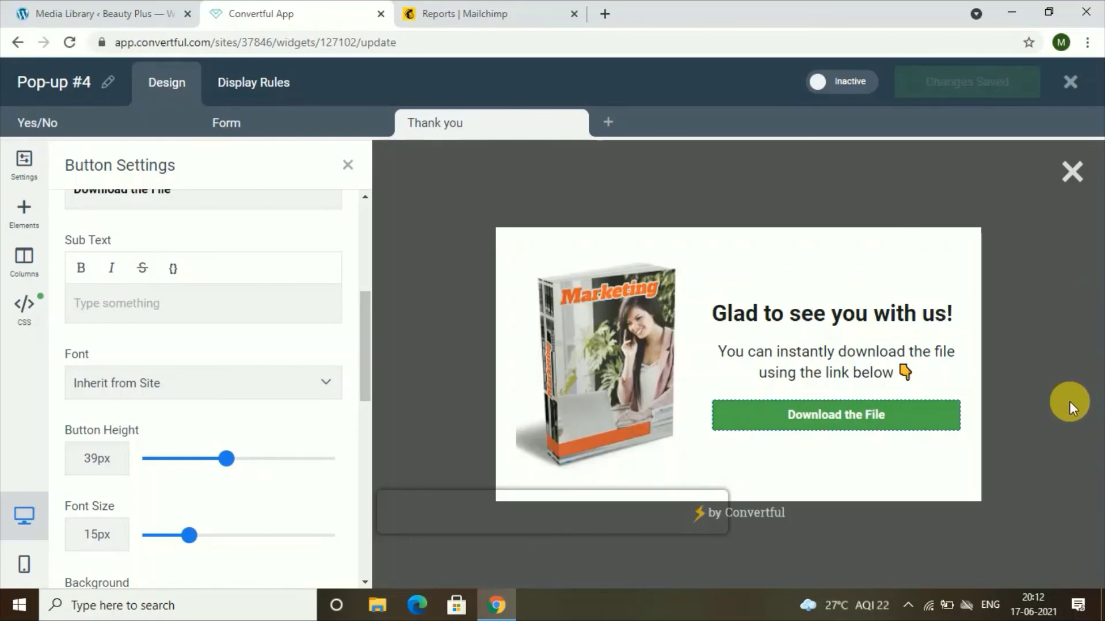
{"action": "mouse_move", "coordinate": [750, 402]}
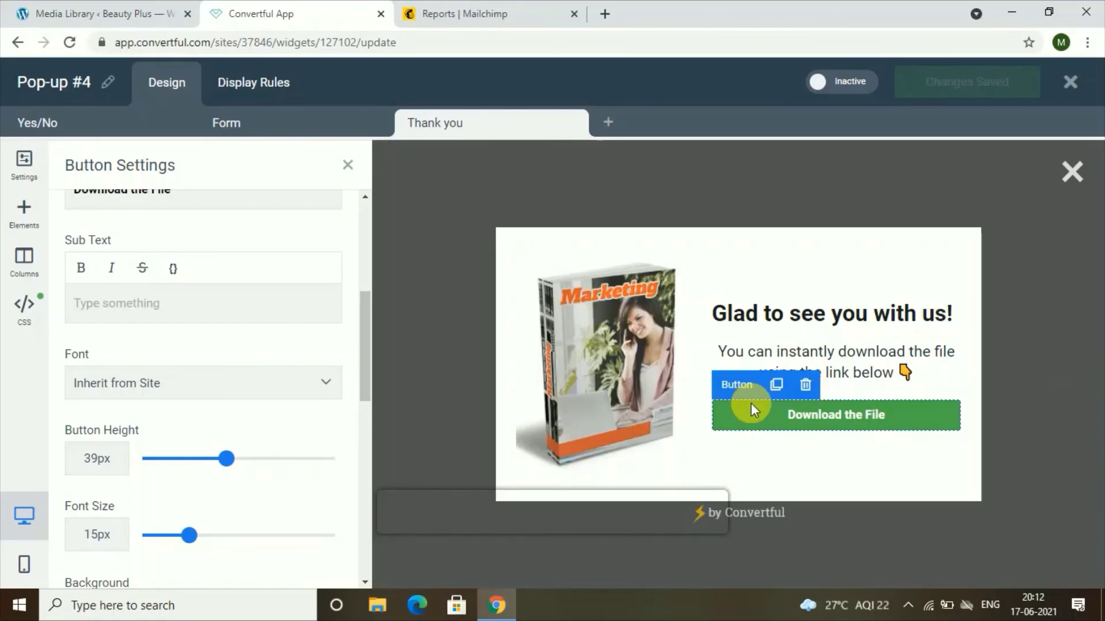